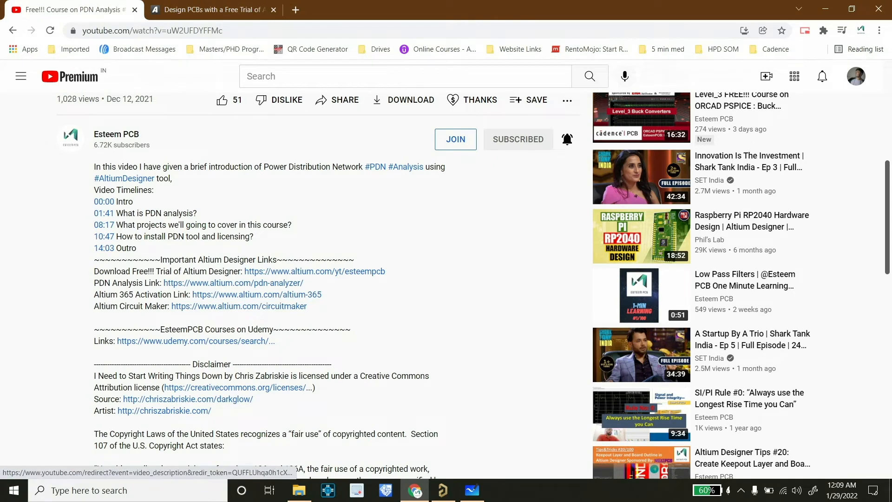
# Open the purchase page from Altium's PDN Analyzer product page and look through its quote request form.
pyautogui.scroll(-1, 441, 269)
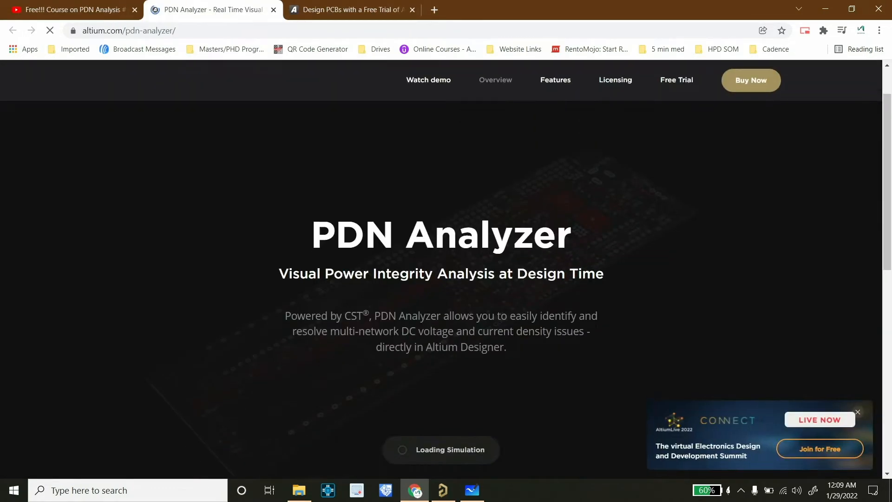
pyautogui.click(751, 80)
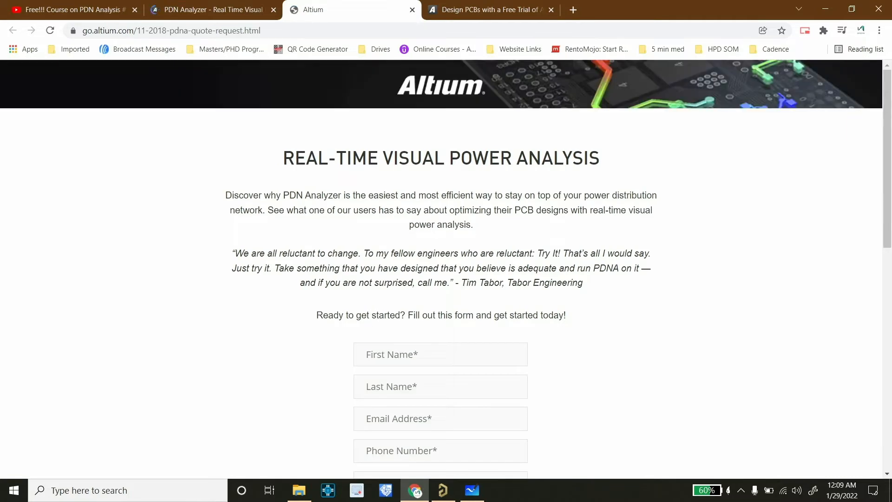
pyautogui.scroll(-6, 441, 269)
pyautogui.scroll(2, 441, 269)
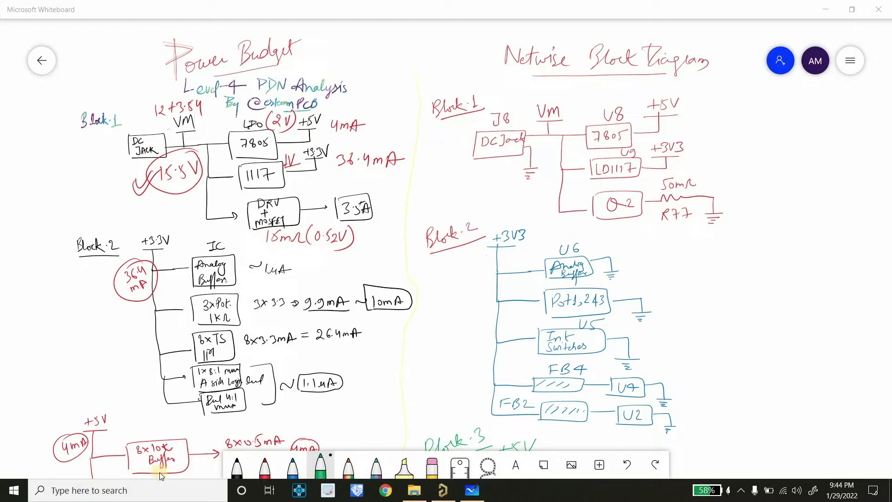
# Review the power budget and netwise block diagrams on the Microsoft Whiteboard canvas.
pyautogui.scroll(-6, 679, 281)
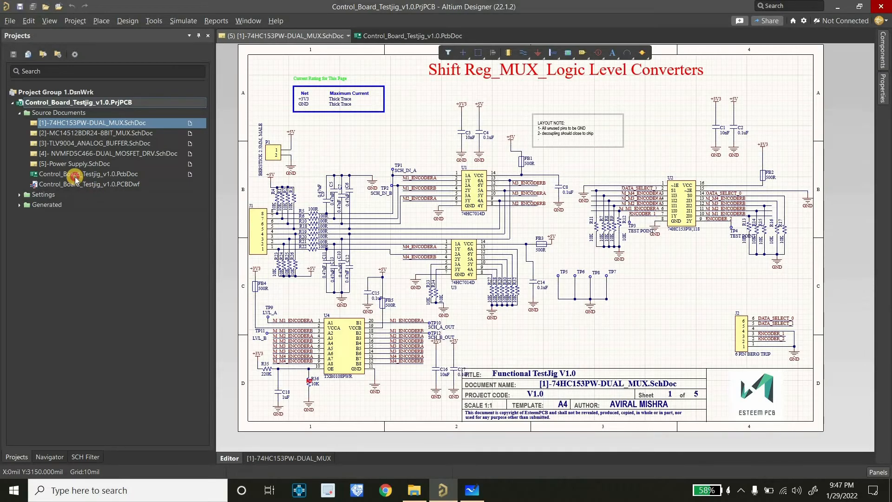
# Open the PCB layout Control_Board_Testjig_v1.0.PcbDoc from the project in Altium Designer.
pyautogui.click(74, 175)
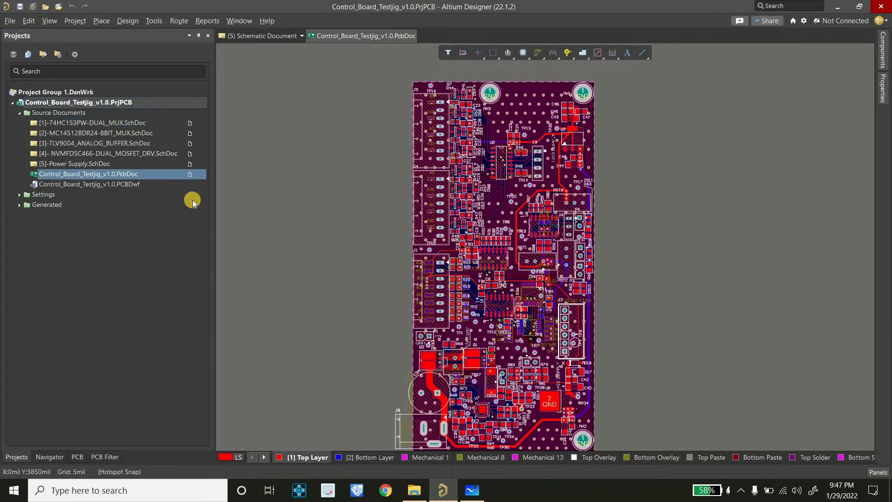
pyautogui.keyDown('ctrl'); pyautogui.scroll(-1, 377, 237); pyautogui.keyUp('ctrl')
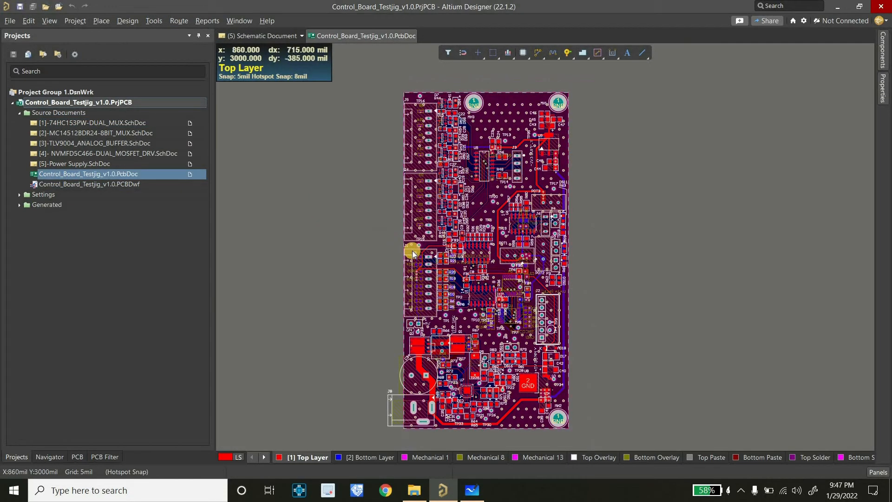
pyautogui.keyDown('ctrl'); pyautogui.scroll(1, 412, 251); pyautogui.keyUp('ctrl')
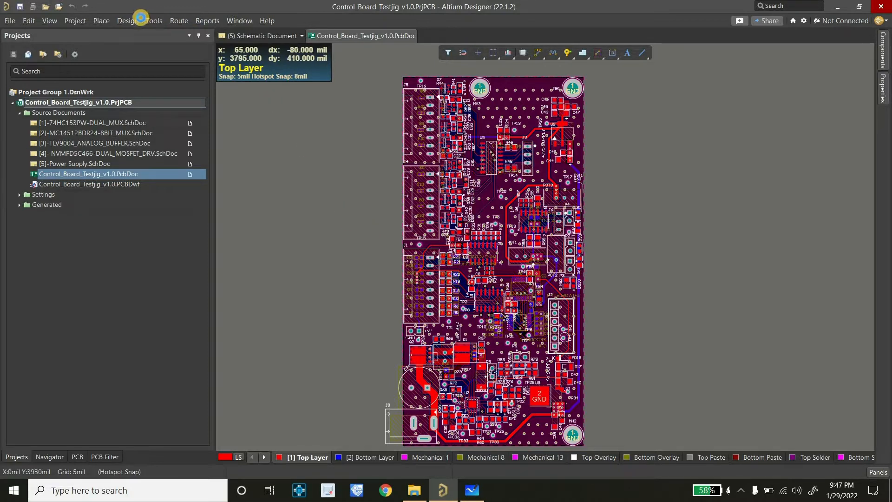
# Launch PDN Analyzer for the board and enable all nets for filtering in the DC net identification.
pyautogui.click(154, 21)
pyautogui.click(200, 195)
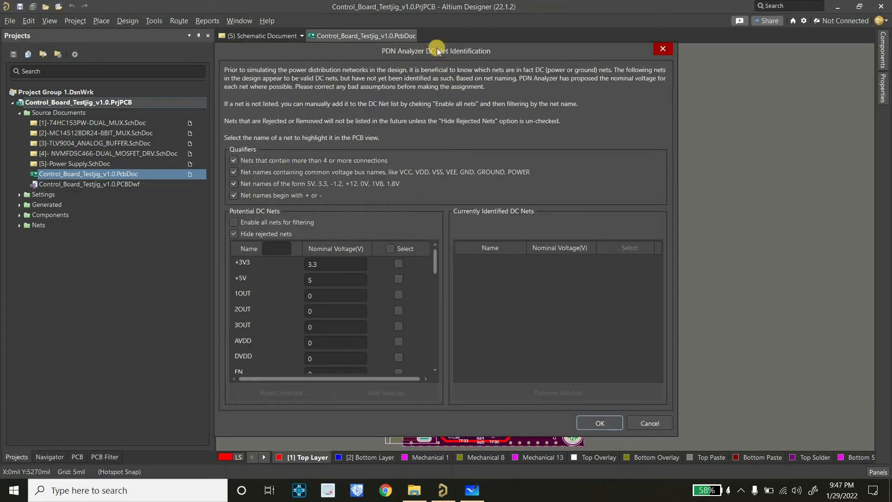
pyautogui.moveTo(439, 53); pyautogui.dragTo(428, 29)
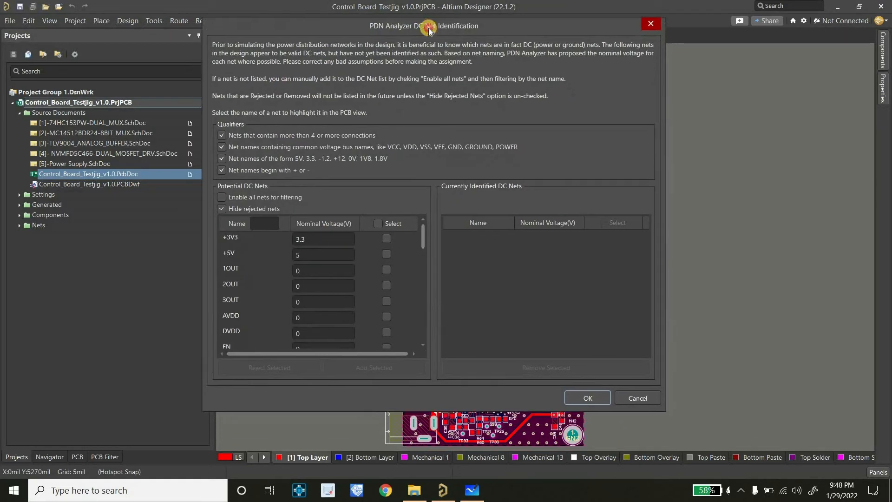
pyautogui.click(267, 198)
pyautogui.click(243, 198)
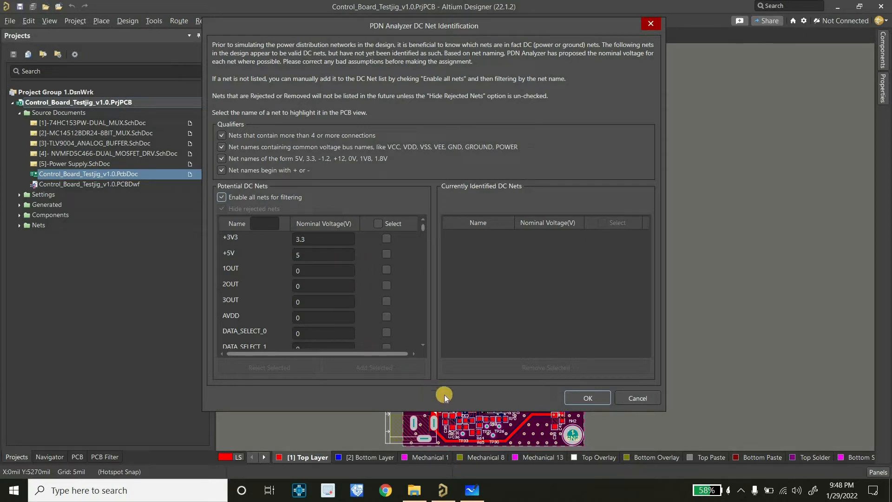
# Check the VM supply voltage on the whiteboard, set the VM net's nominal voltage to 15.5 V and add it to the identified DC nets.
pyautogui.click(472, 490)
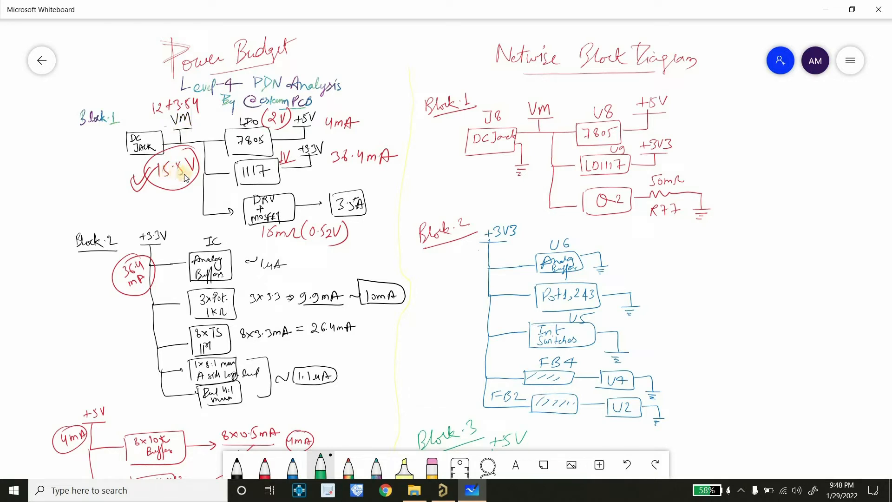
pyautogui.click(444, 488)
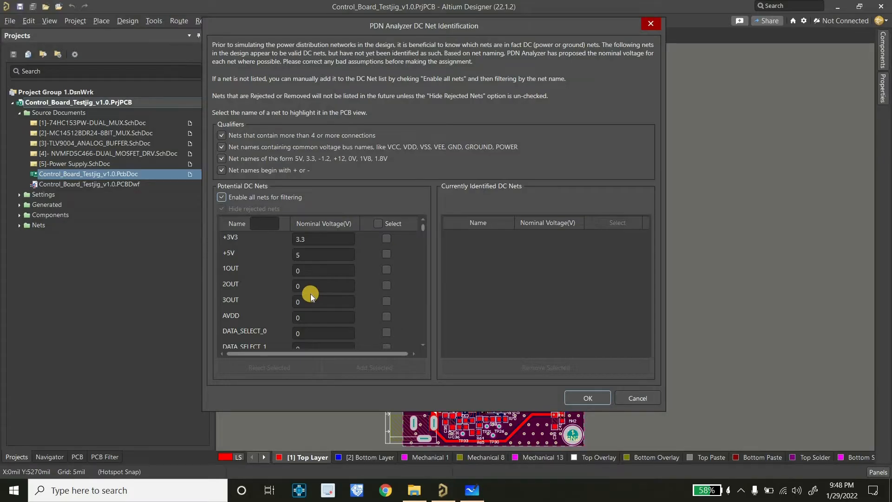
pyautogui.scroll(-4, 332, 295)
pyautogui.scroll(-10, 333, 298)
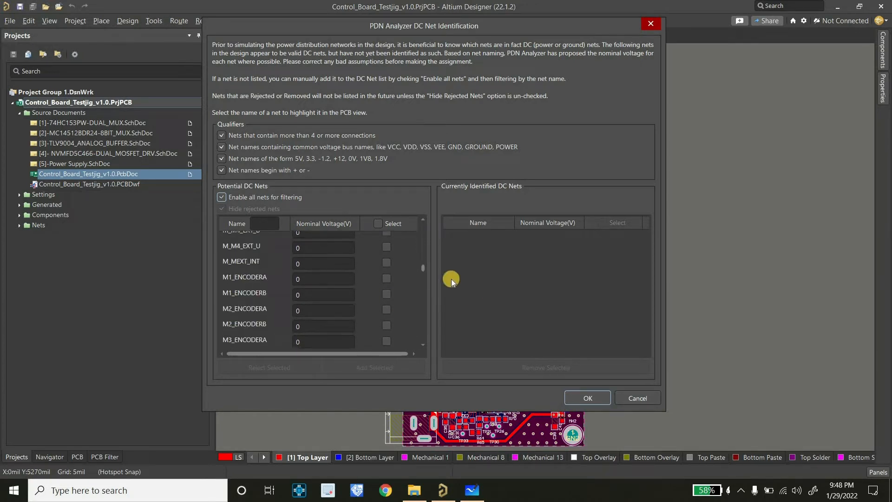
pyautogui.moveTo(423, 271); pyautogui.dragTo(420, 344)
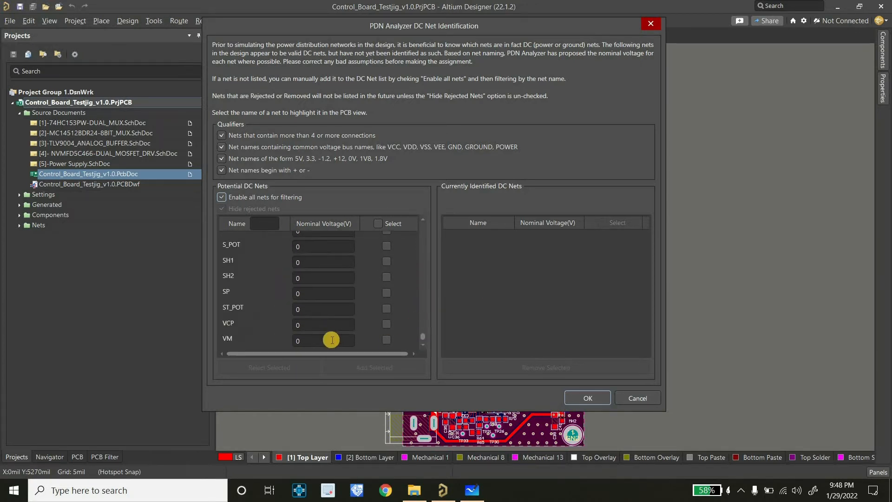
pyautogui.click(334, 340)
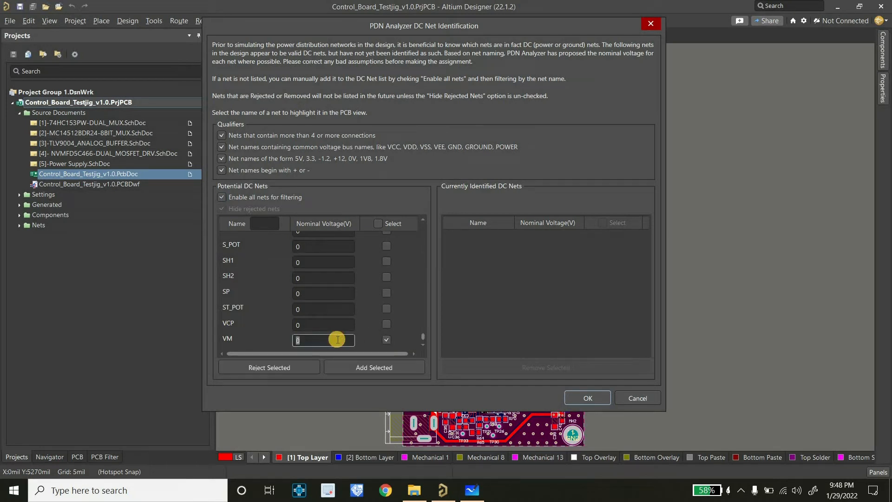
pyautogui.write('15.5')
pyautogui.click(342, 370)
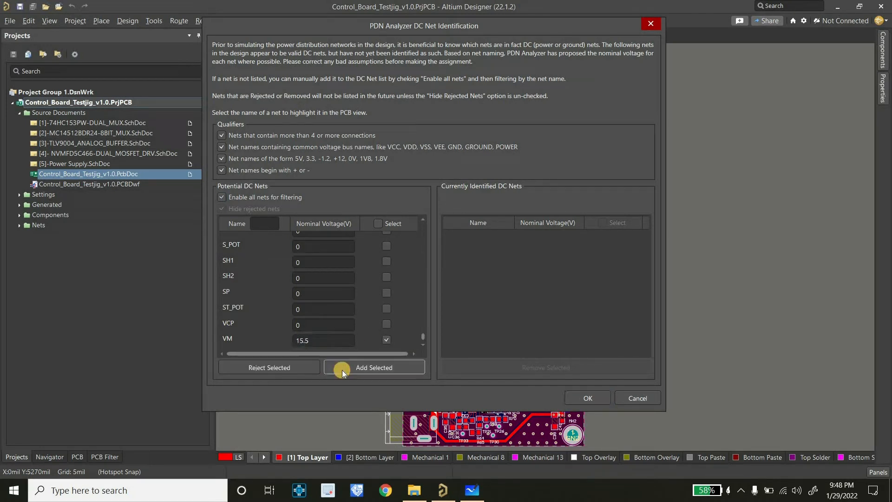
pyautogui.click(390, 371)
# Check the supply rails on the whiteboard and add the +3V3 and +5V nets to the identified DC nets.
pyautogui.click(472, 490)
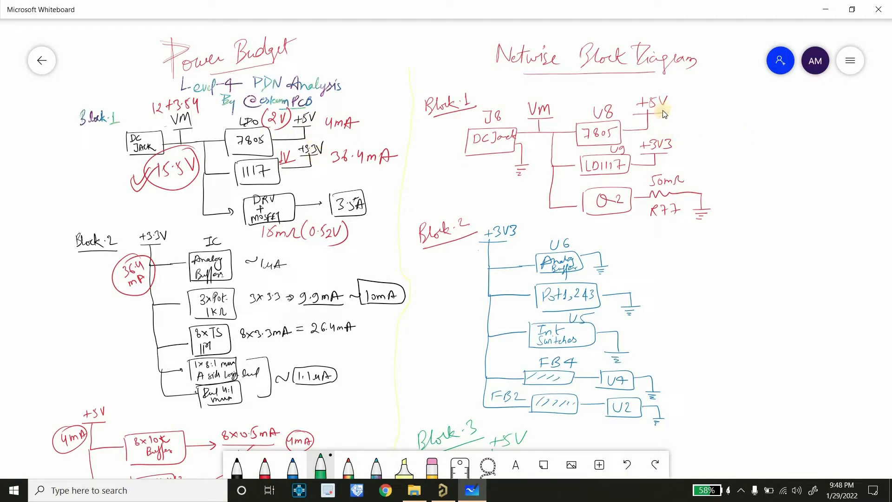
pyautogui.click(442, 486)
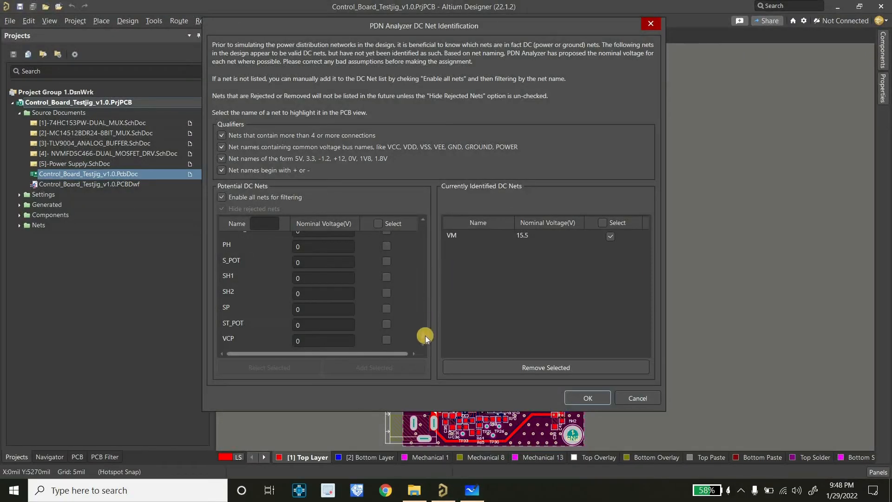
pyautogui.moveTo(425, 338); pyautogui.dragTo(438, 213)
pyautogui.click(387, 238)
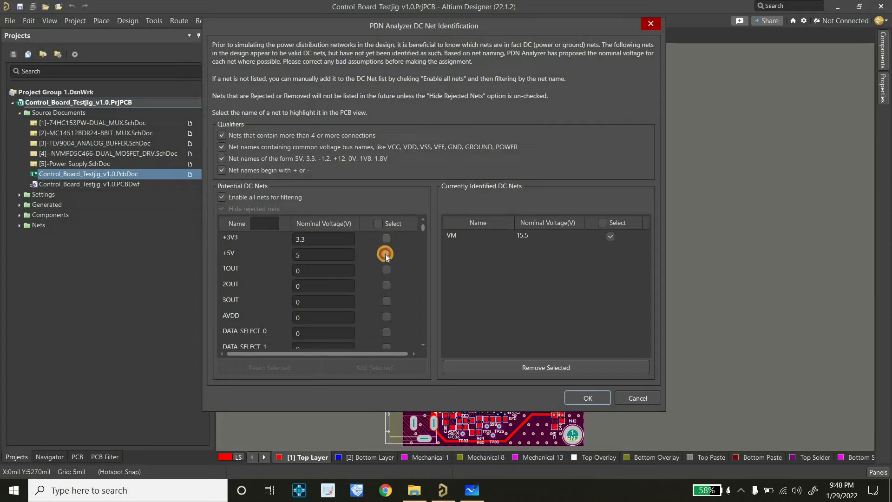
pyautogui.click(379, 369)
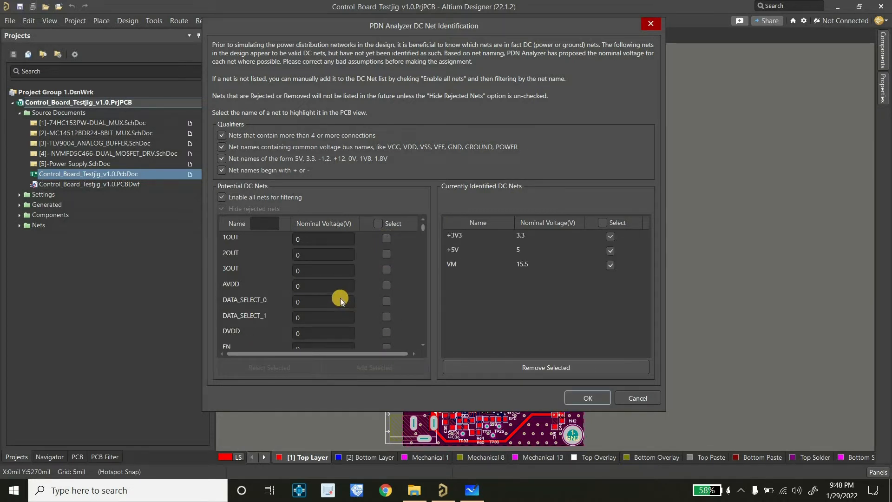
# Find the ground net by filtering the potential DC nets for GND and add it to the identified DC nets.
pyautogui.scroll(-6, 333, 285)
pyautogui.scroll(-5, 330, 284)
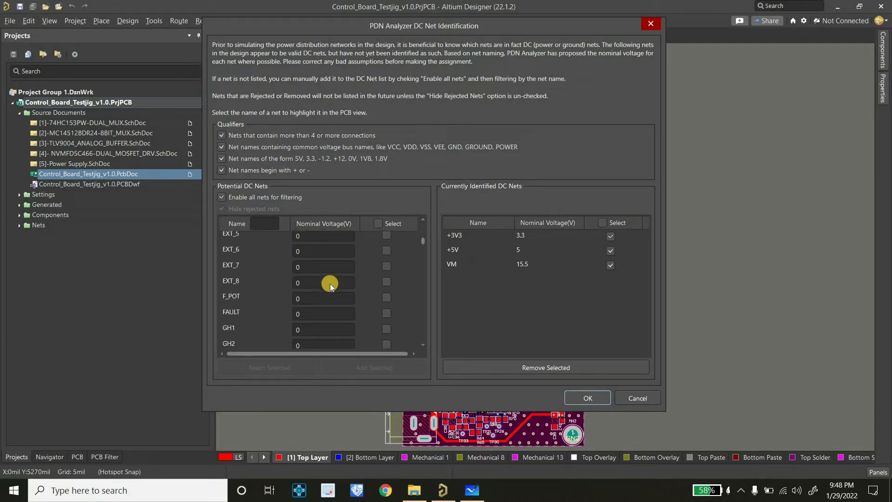
pyautogui.scroll(-5, 330, 284)
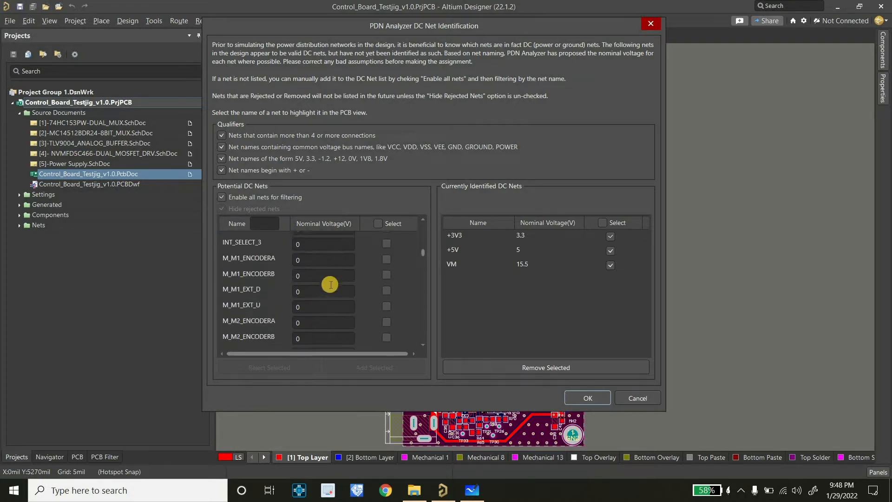
pyautogui.scroll(-5, 330, 285)
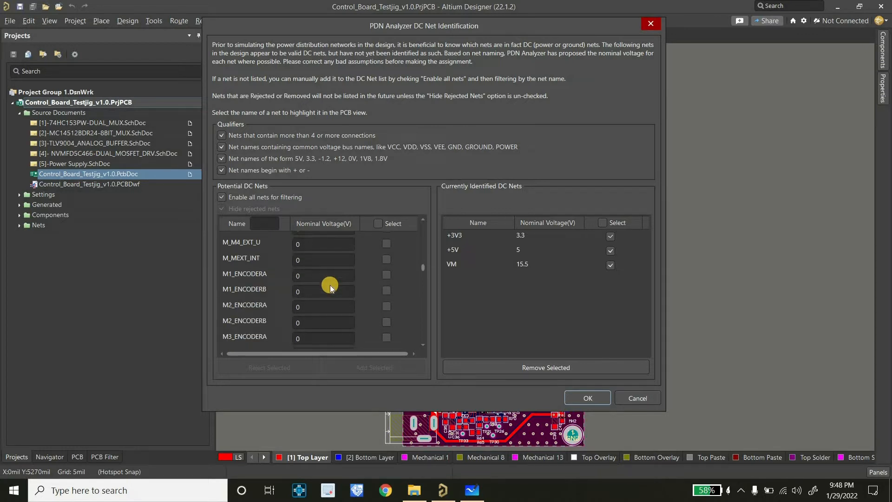
pyautogui.scroll(-5, 330, 286)
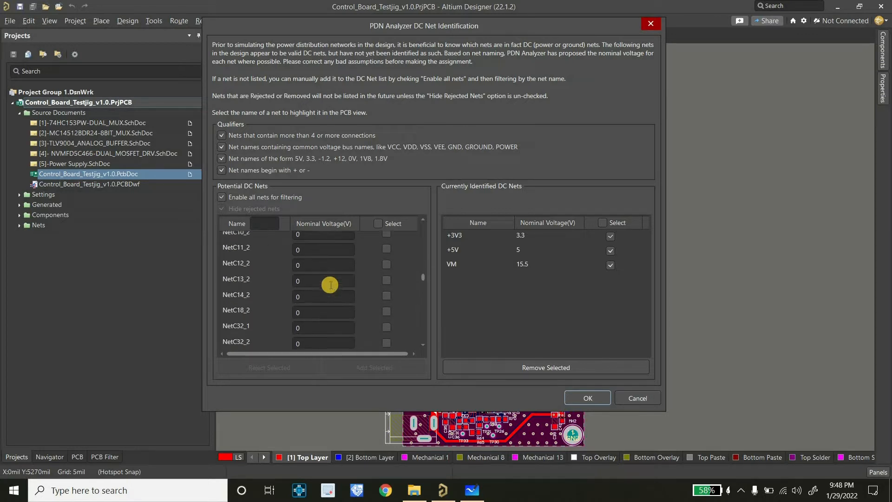
pyautogui.scroll(-5, 331, 285)
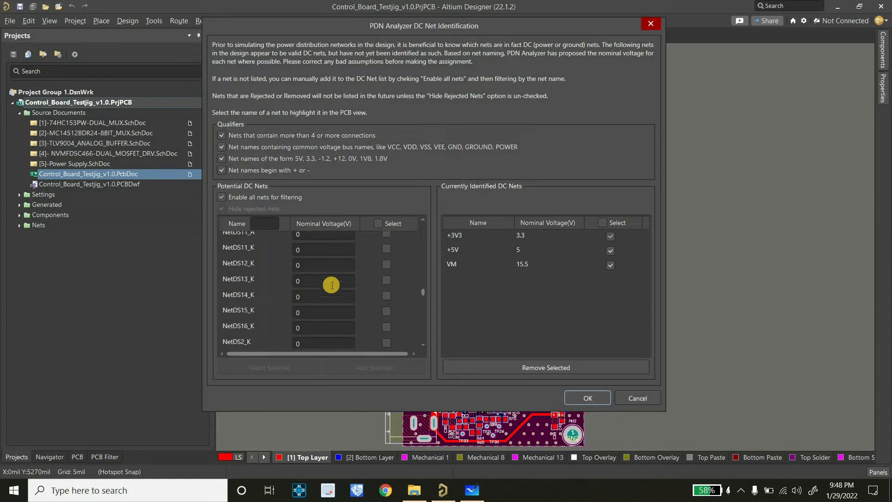
pyautogui.scroll(-6, 331, 285)
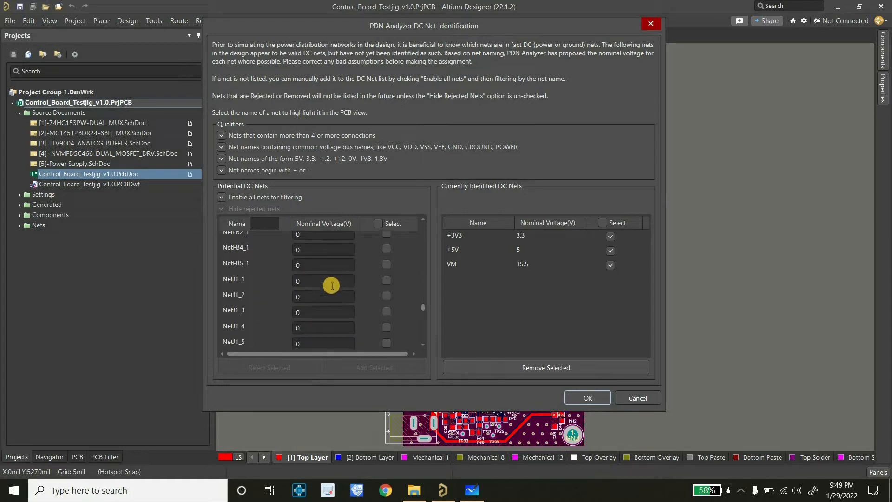
pyautogui.scroll(-6, 331, 285)
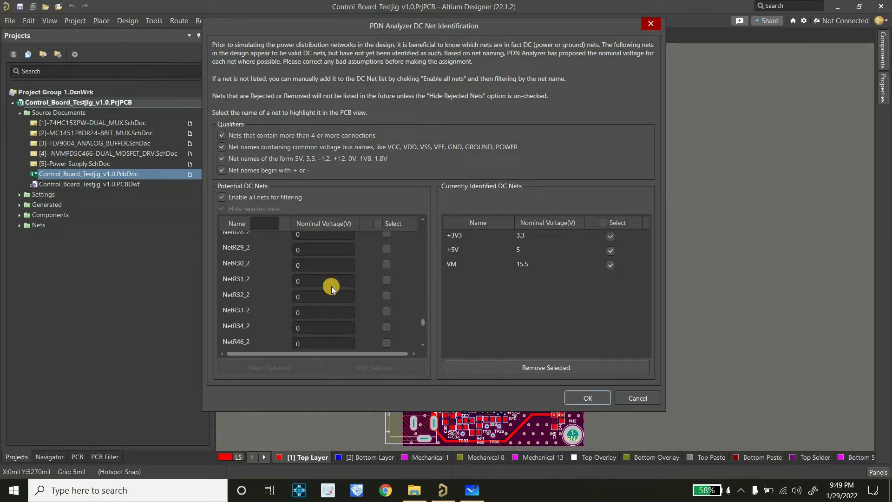
pyautogui.scroll(3, 325, 286)
pyautogui.click(265, 224)
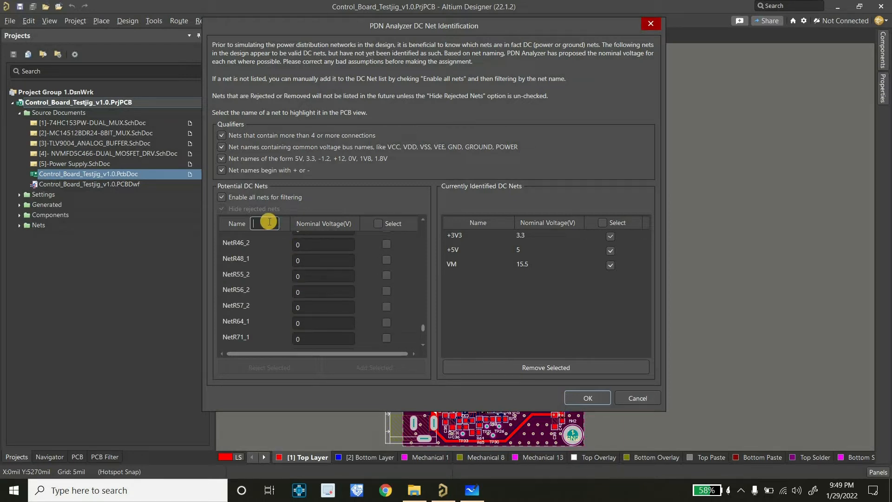
pyautogui.write('GND')
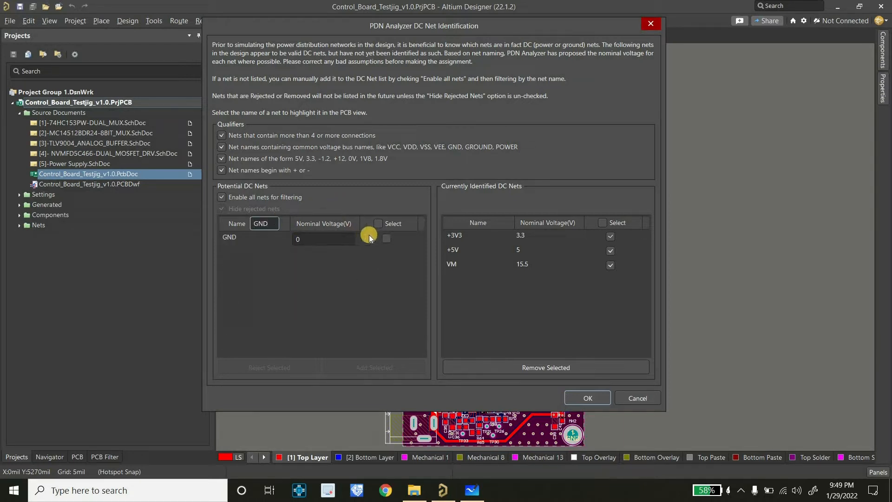
pyautogui.click(383, 238)
pyautogui.click(369, 366)
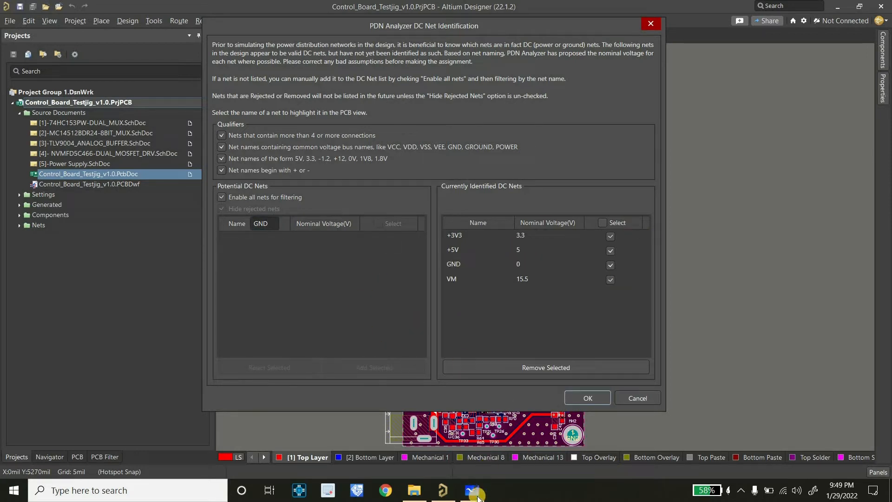
# Review the netwise block diagrams on the whiteboard and accept the identified DC nets in Altium Designer.
pyautogui.hotkey('alt', 'Tab')
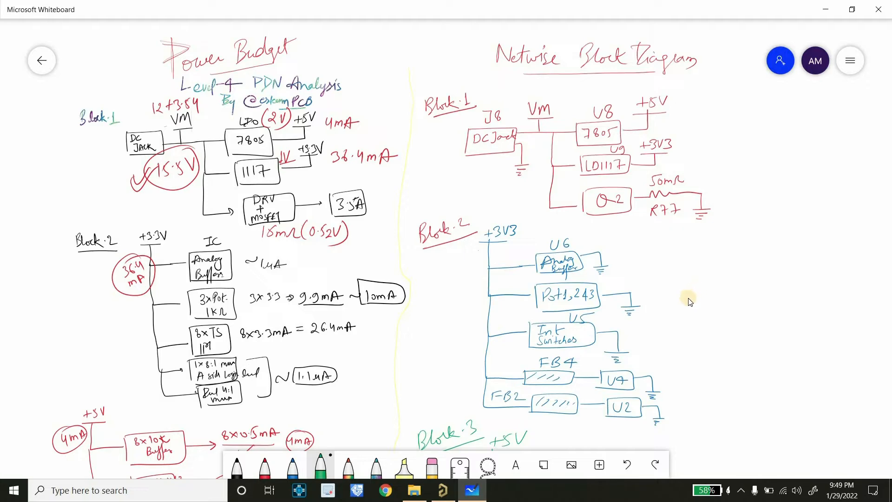
pyautogui.scroll(-5, 678, 276)
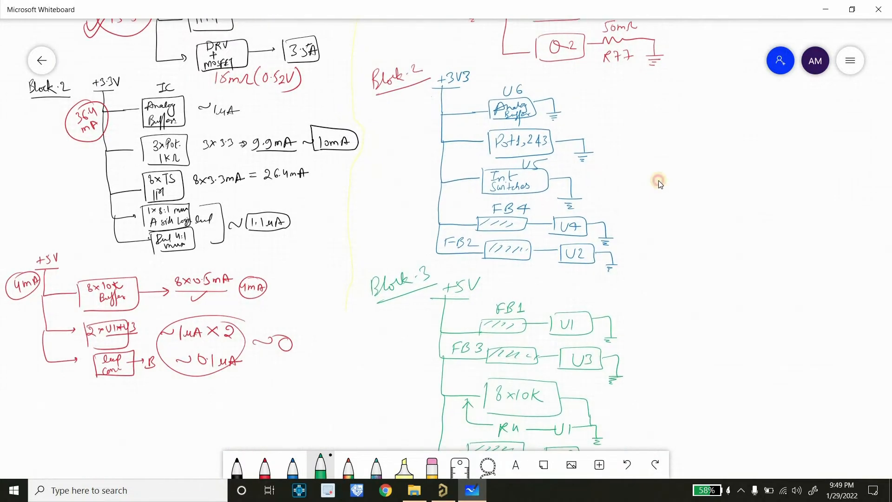
pyautogui.scroll(-3, 659, 180)
pyautogui.scroll(8, 662, 207)
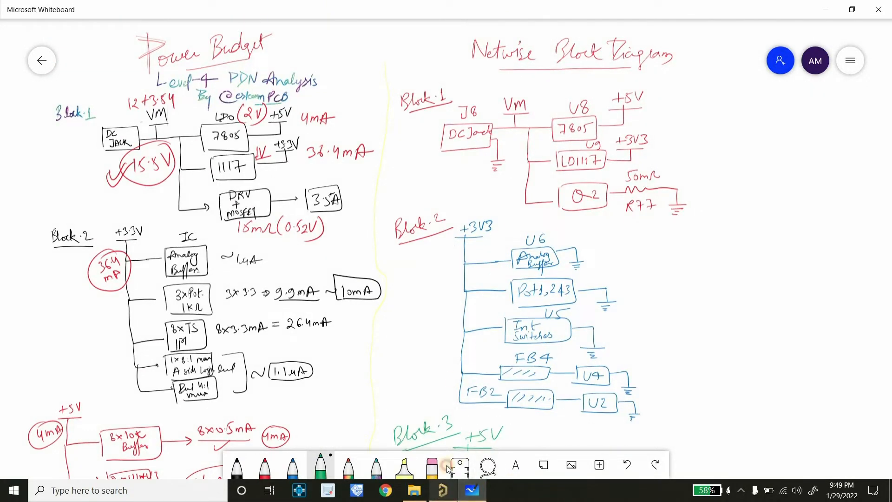
pyautogui.click(443, 491)
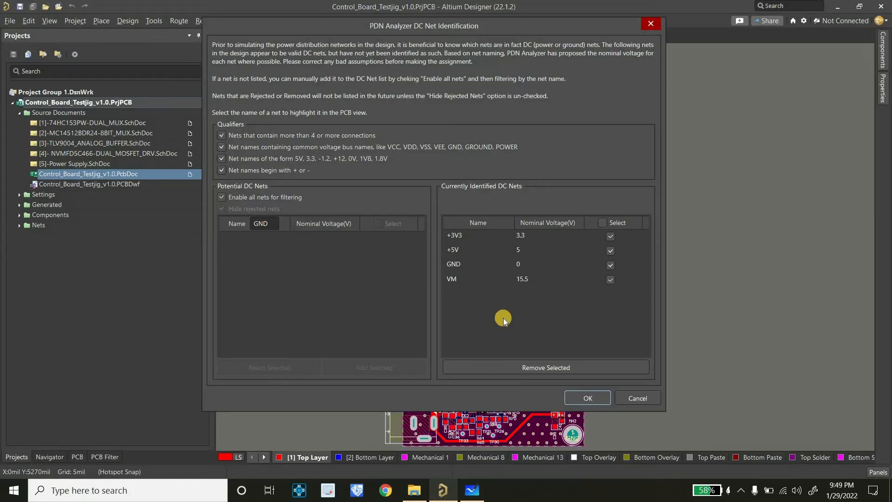
pyautogui.click(576, 397)
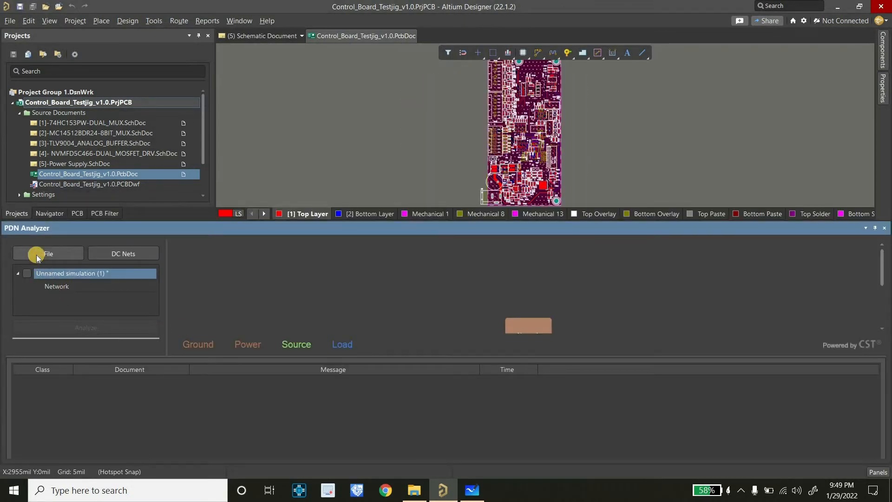
# Switch the PDN Analyzer to the compact layout and save the simulation as Level1.
pyautogui.click(36, 255)
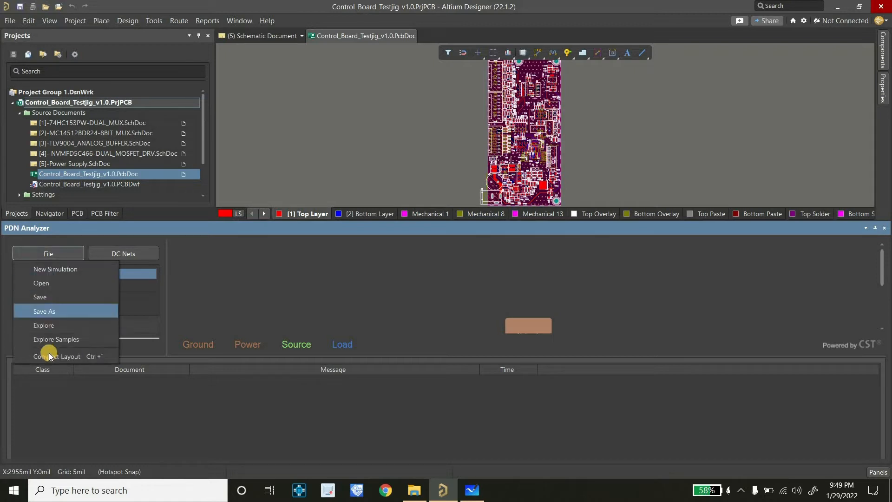
pyautogui.click(49, 357)
pyautogui.click(38, 250)
pyautogui.click(41, 296)
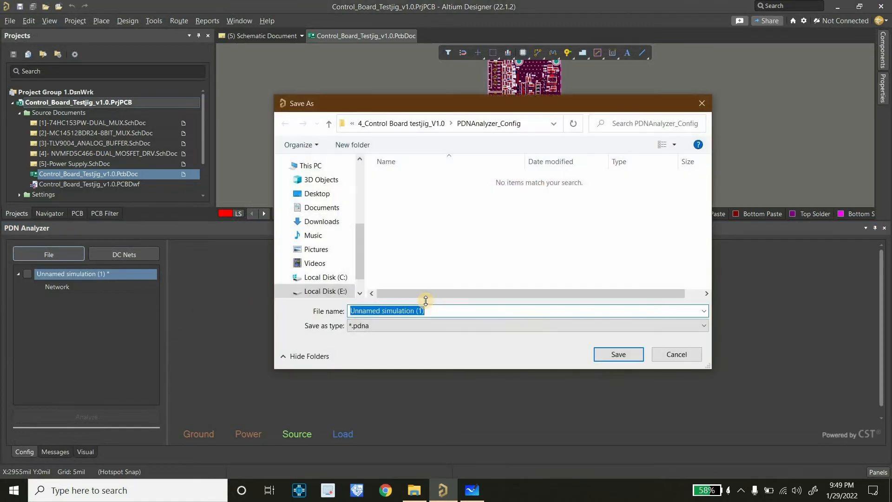
pyautogui.write('L')
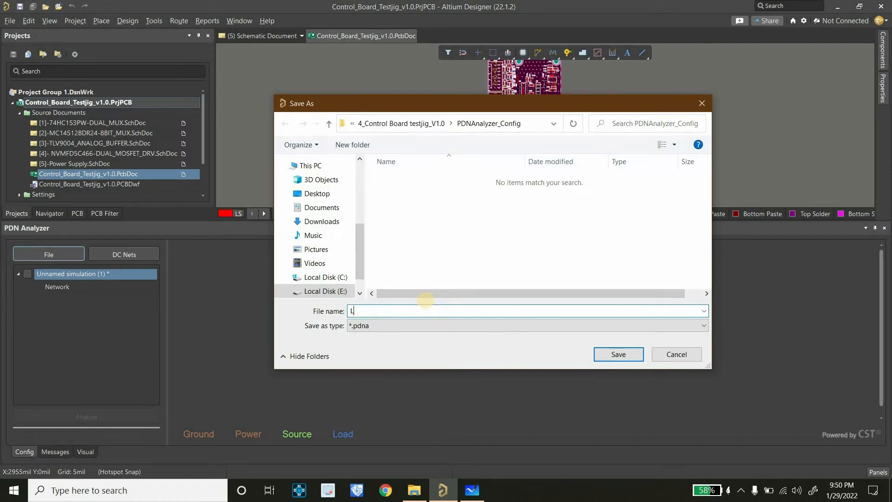
pyautogui.write('evel1')
pyautogui.press('Return')
# Assign GND as the ground net and VM as the power net of the simulation's network.
pyautogui.click(57, 276)
pyautogui.click(54, 308)
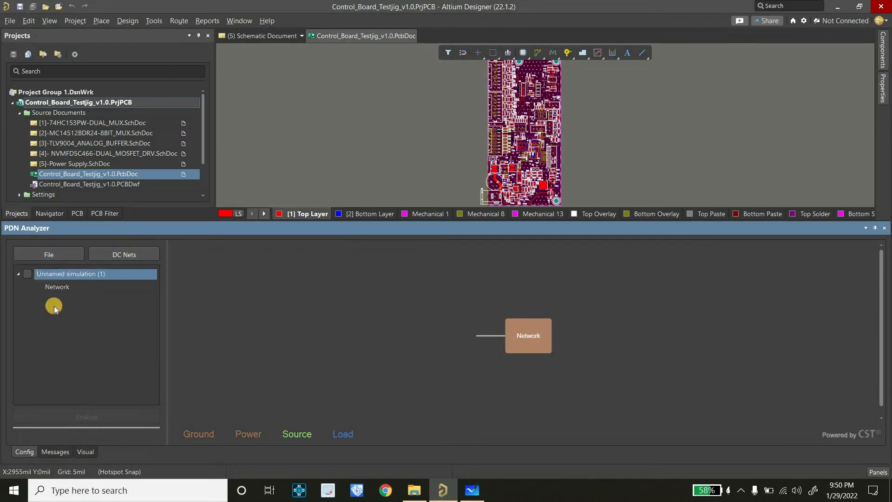
pyautogui.click(57, 286)
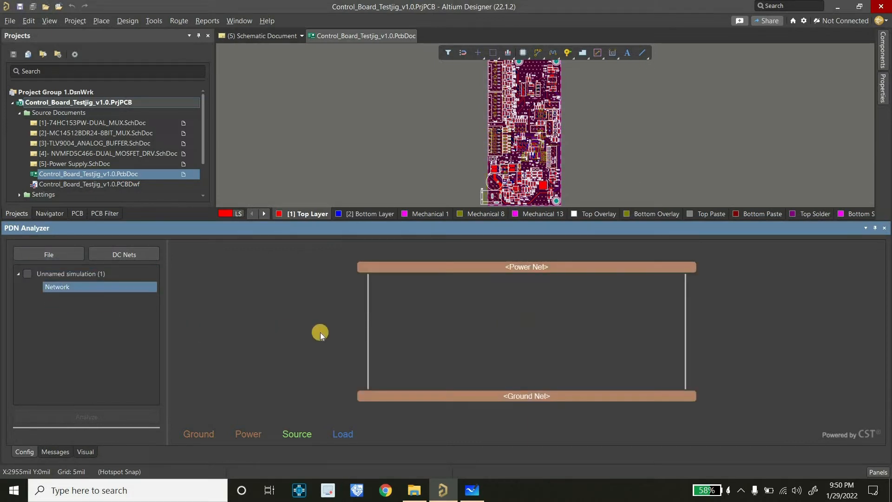
pyautogui.click(389, 399)
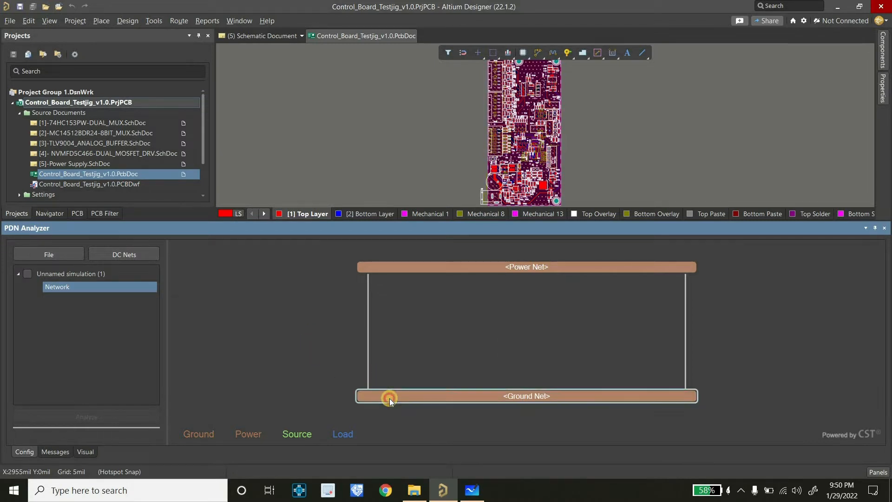
pyautogui.doubleClick(389, 397)
pyautogui.click(348, 162)
pyautogui.click(501, 386)
pyautogui.doubleClick(480, 270)
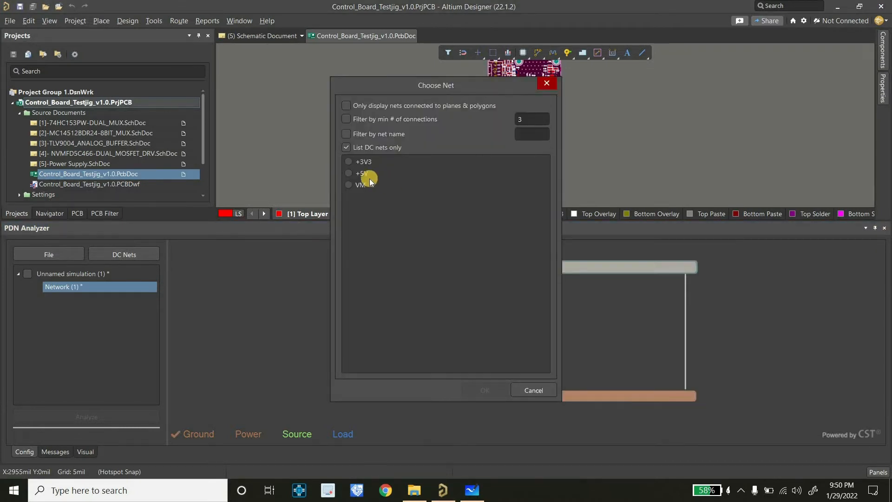
pyautogui.click(482, 356)
pyautogui.click(481, 386)
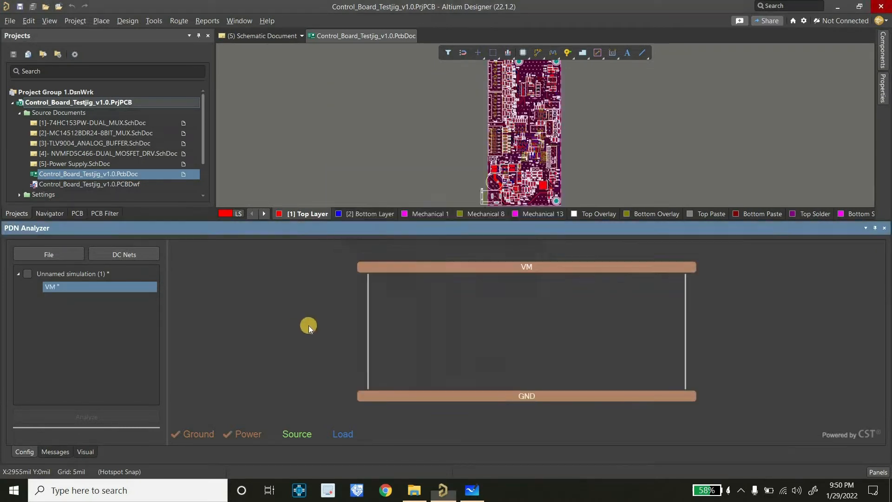
# Add a source to the VM network as a Voltage Source with connector J8 on its terminals.
pyautogui.rightClick(367, 319)
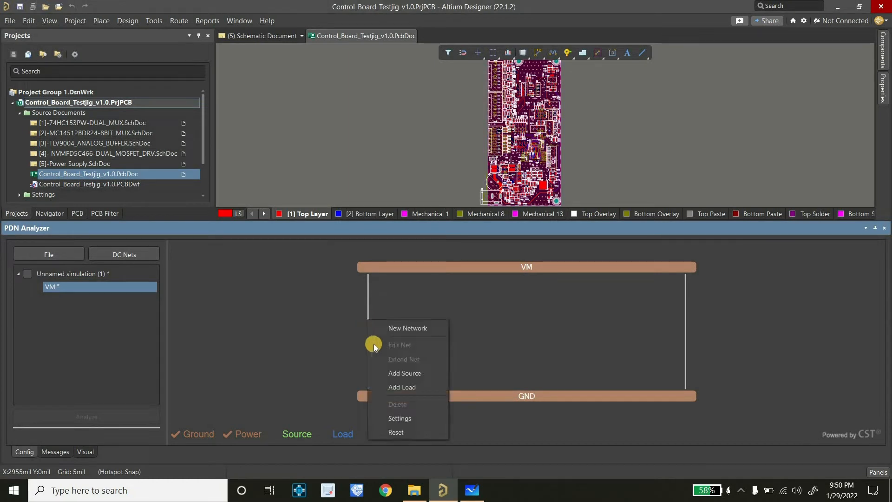
pyautogui.click(405, 373)
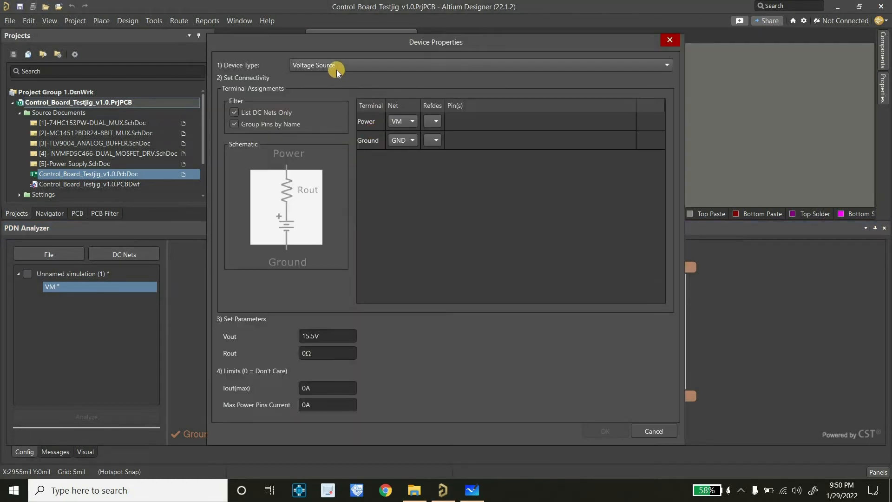
pyautogui.click(322, 65)
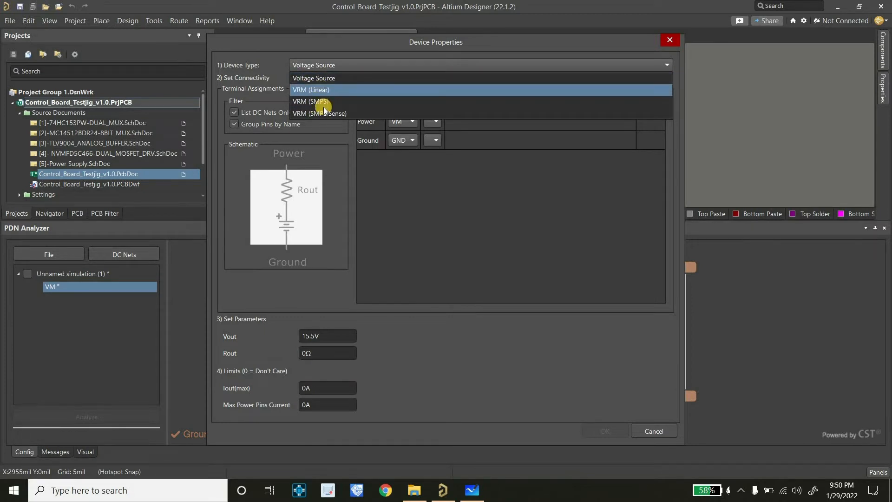
pyautogui.click(320, 78)
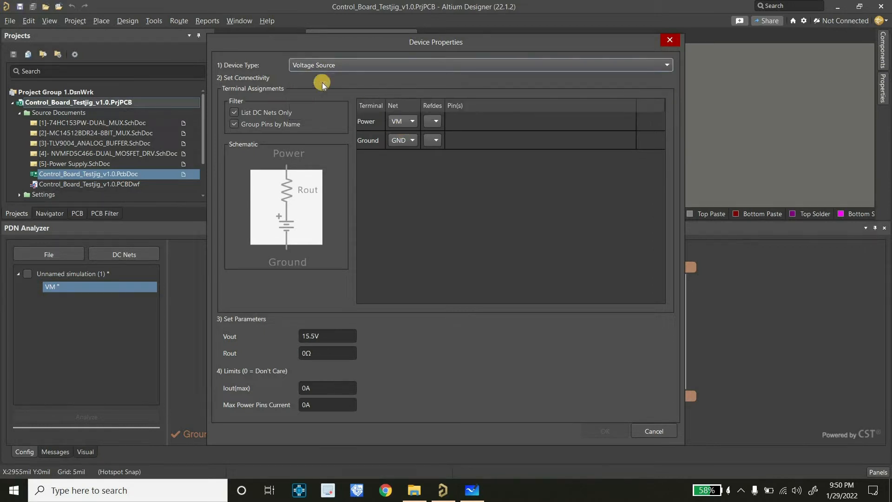
pyautogui.click(429, 121)
pyautogui.click(432, 171)
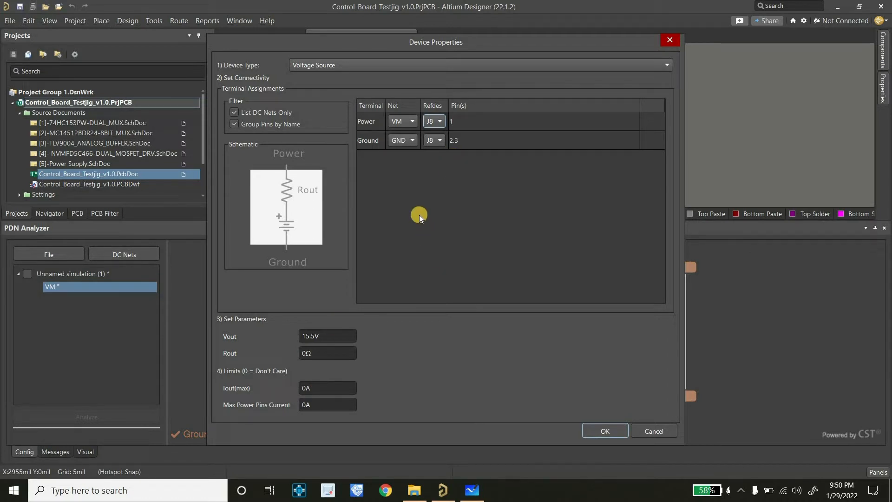
pyautogui.moveTo(392, 42); pyautogui.dragTo(376, 33)
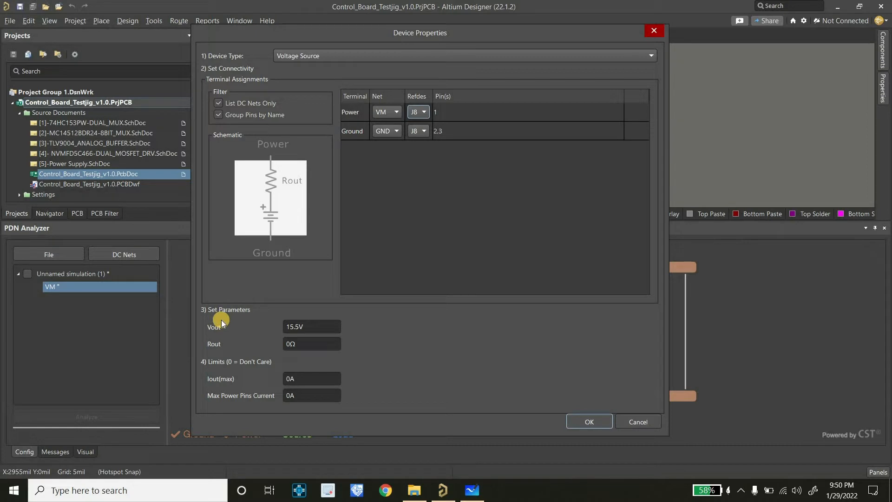
# Set the J8 source's maximum output current limit to 5A and accept its device properties.
pyautogui.click(319, 325)
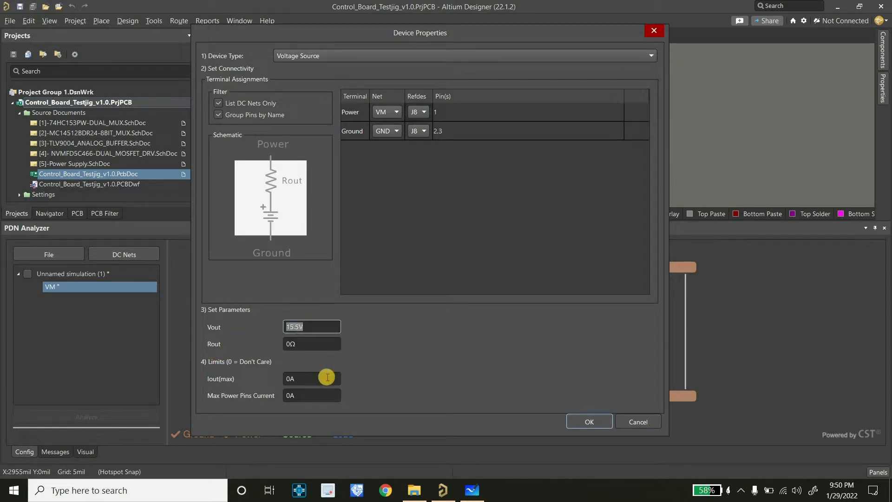
pyautogui.click(320, 379)
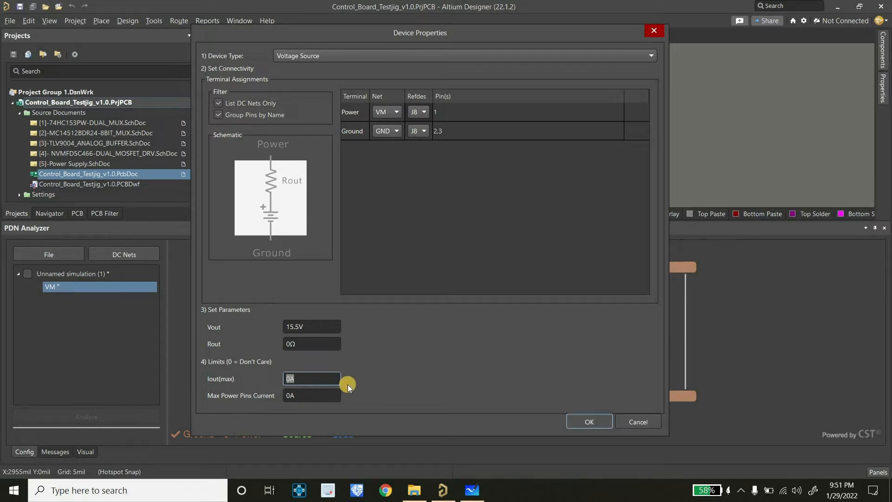
pyautogui.write('5A')
pyautogui.click(578, 425)
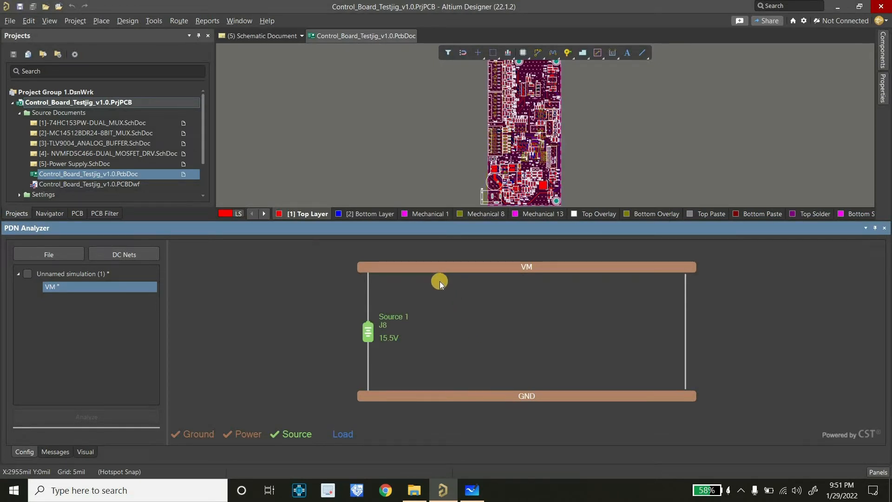
# Check Block 1 on the whiteboard and, in Altium Designer, start a VRM (Linear) load on VM using U8 with output net +5V.
pyautogui.click(471, 492)
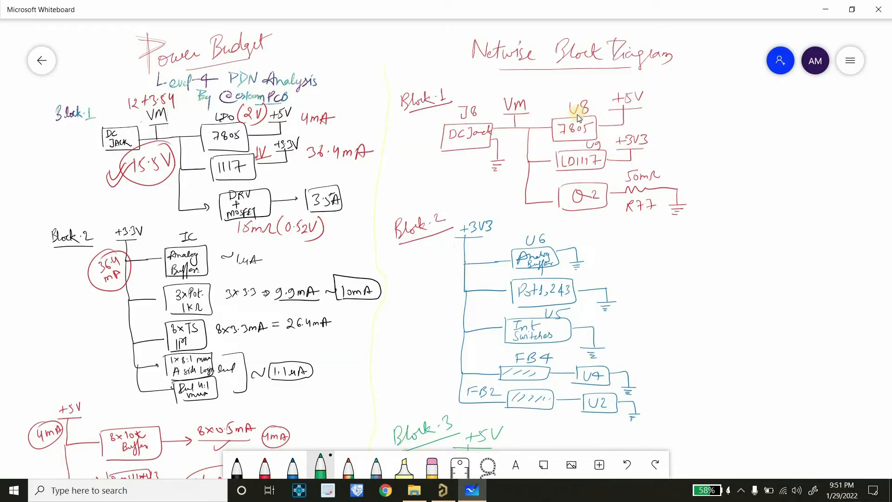
pyautogui.click(440, 491)
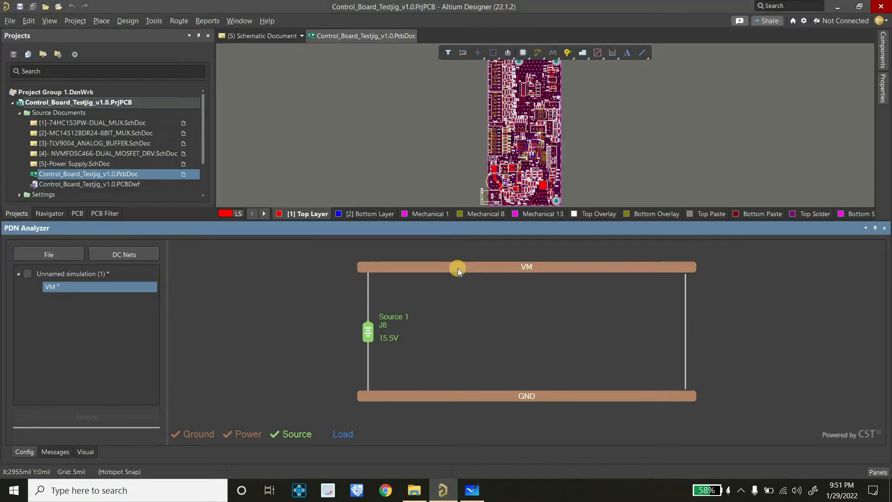
pyautogui.rightClick(458, 269)
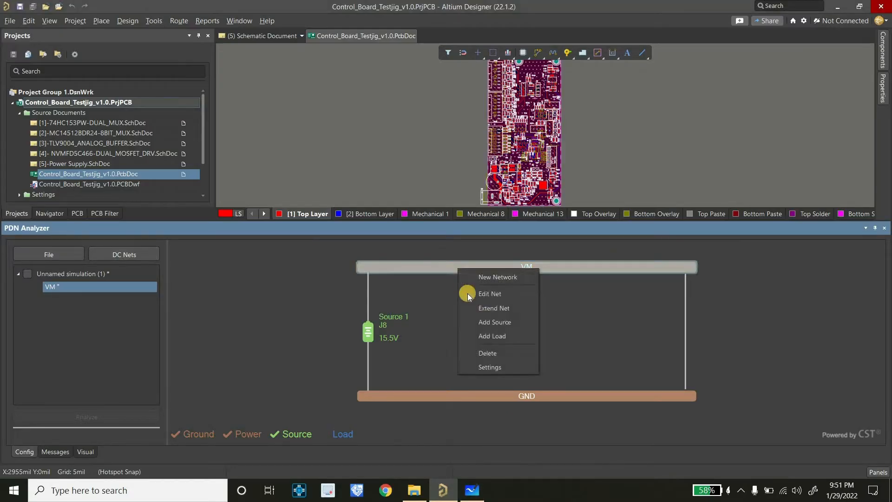
pyautogui.click(489, 341)
pyautogui.click(313, 65)
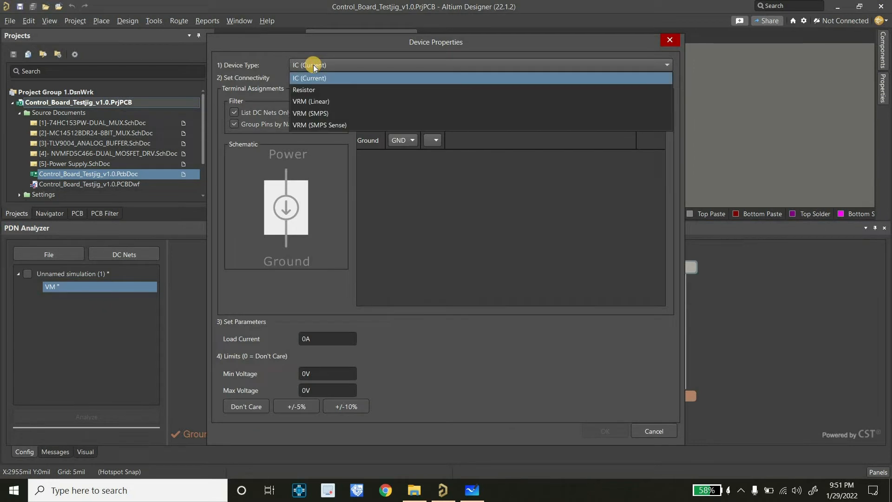
pyautogui.click(310, 101)
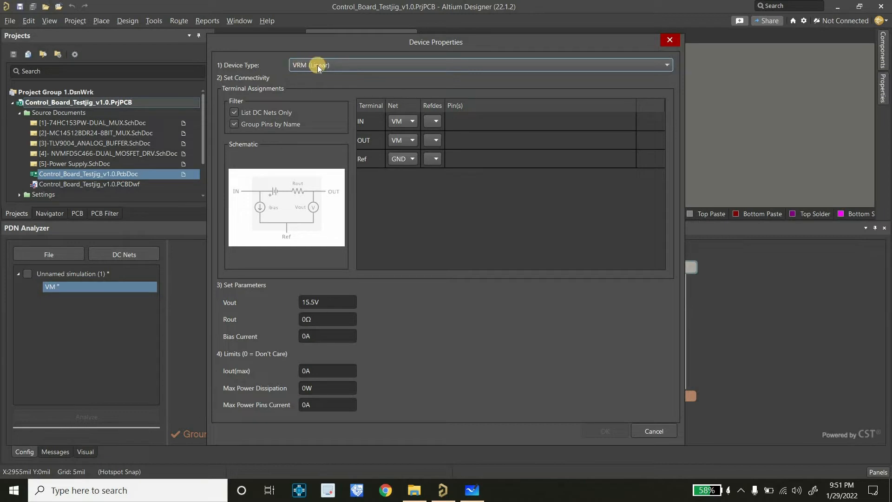
pyautogui.click(435, 122)
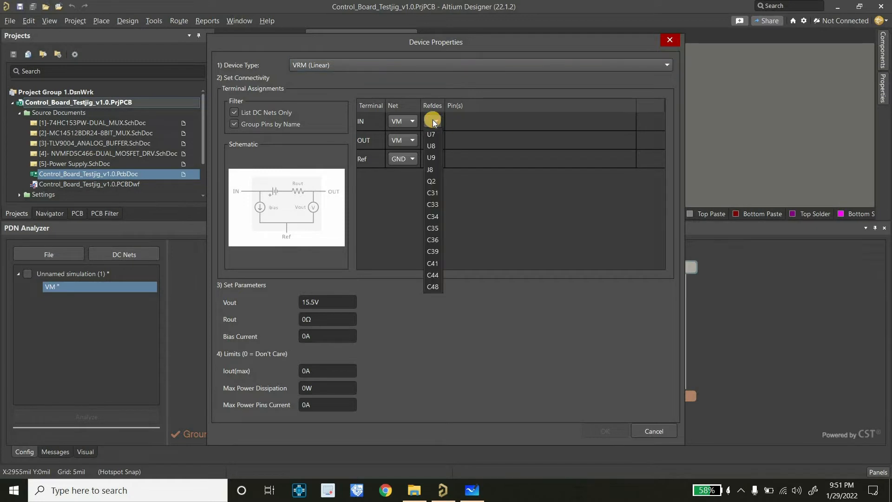
pyautogui.click(429, 146)
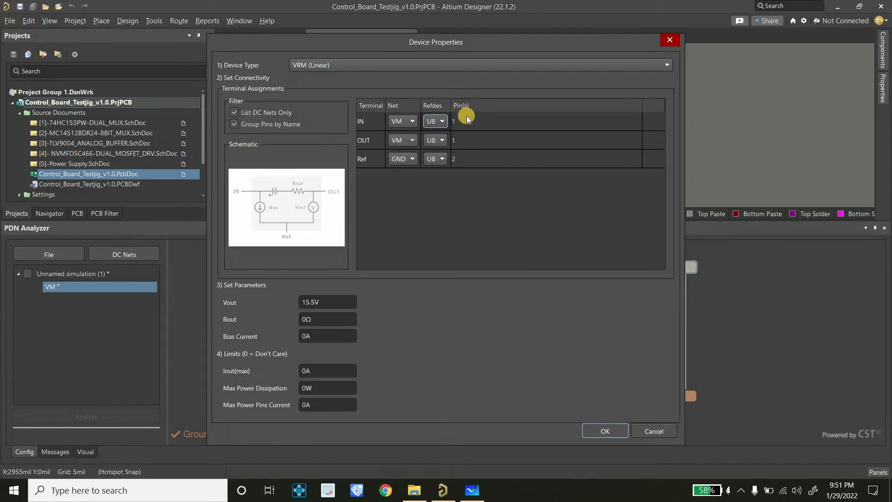
pyautogui.click(400, 140)
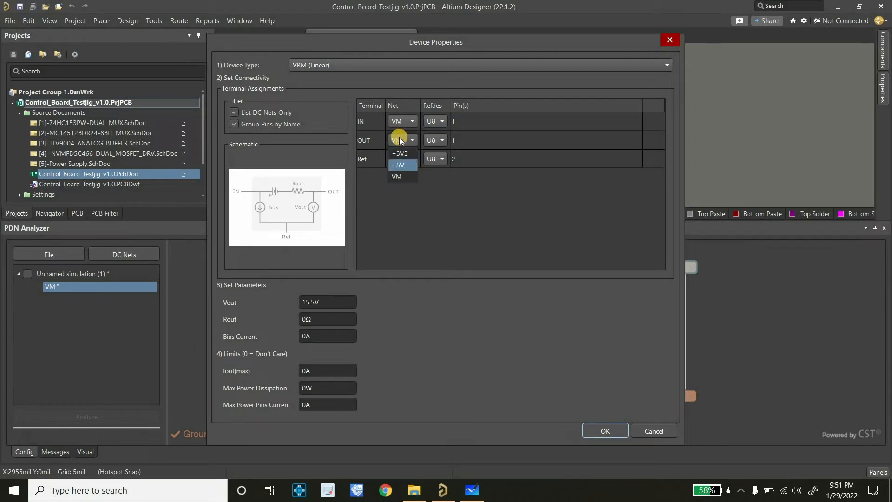
pyautogui.click(402, 165)
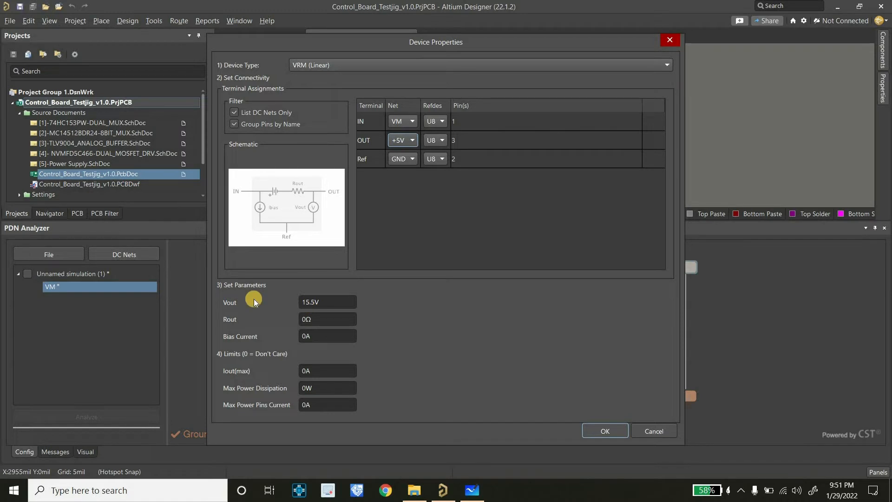
# Set U8's Vout to 5V, Iout(max) to 1A and Max Power Dissipation to 2W, and accept the load.
pyautogui.doubleClick(323, 303)
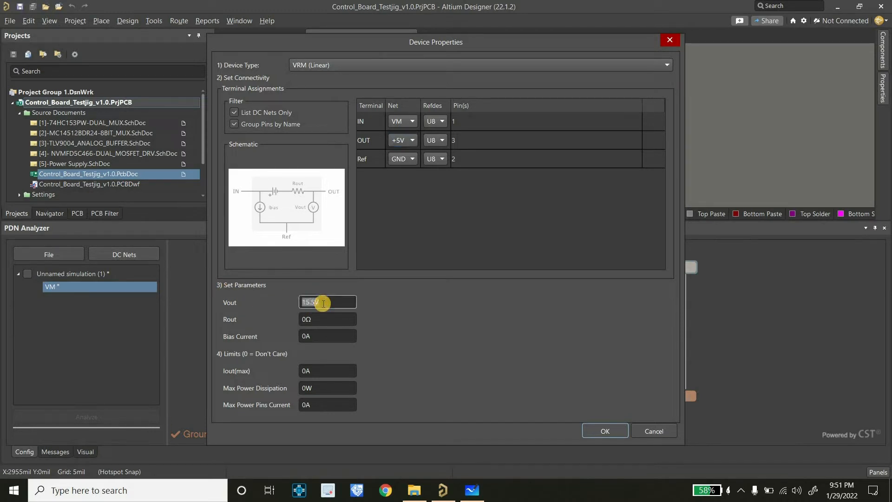
pyautogui.write('5V')
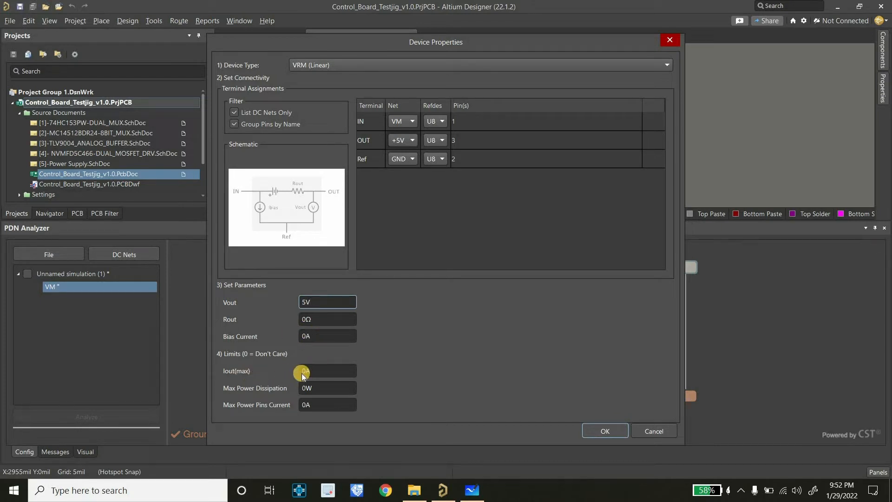
pyautogui.doubleClick(319, 370)
pyautogui.write('1A')
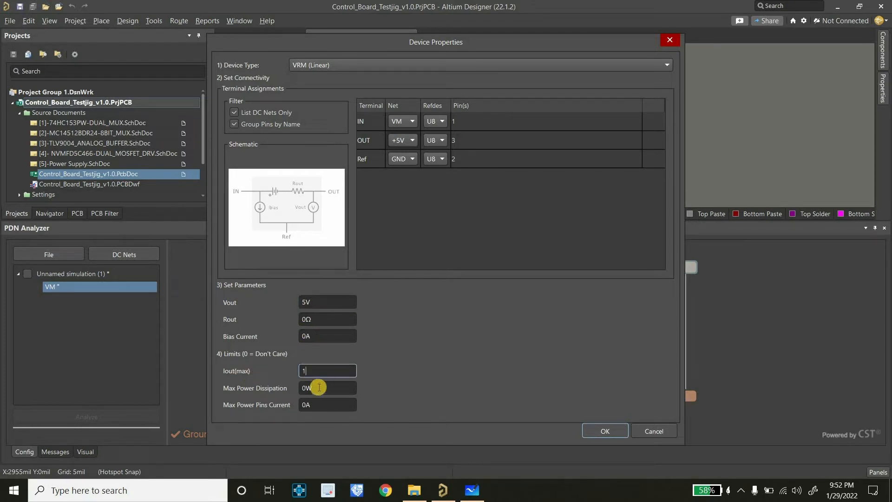
pyautogui.doubleClick(321, 385)
pyautogui.write('2W')
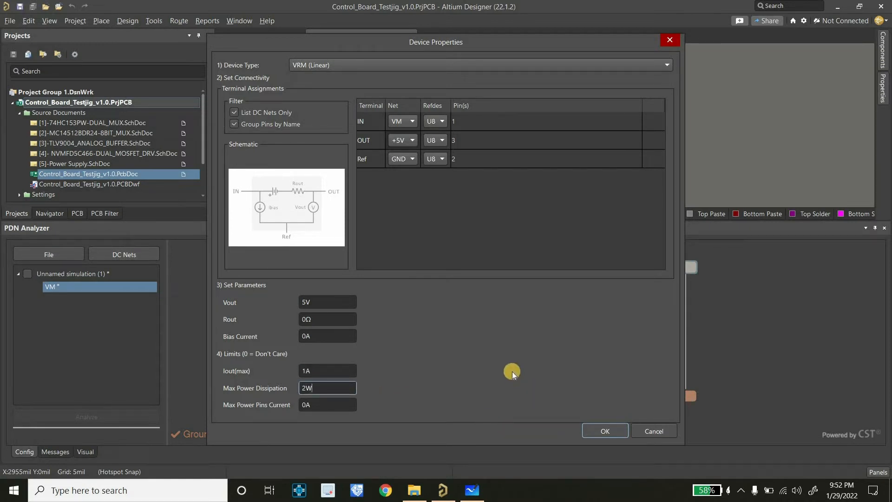
pyautogui.click(590, 430)
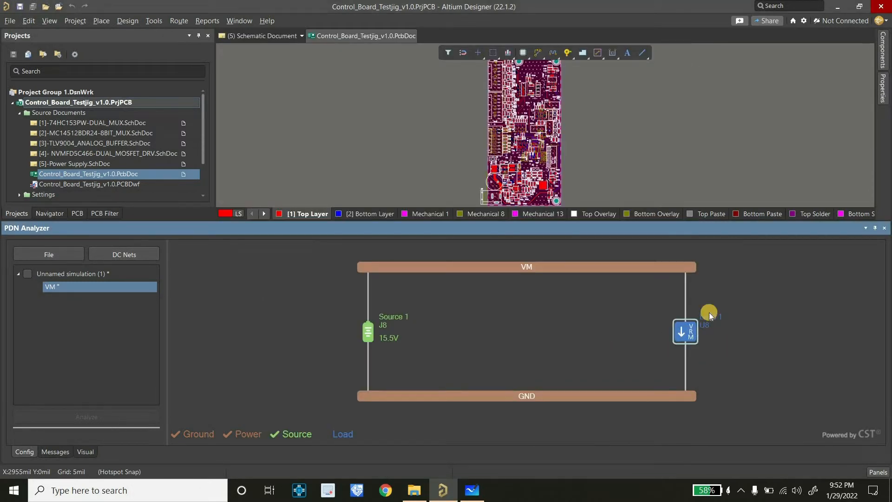
# Start a VRM (Linear) load on the VM network using U9, with +3V3 as its output net.
pyautogui.rightClick(475, 263)
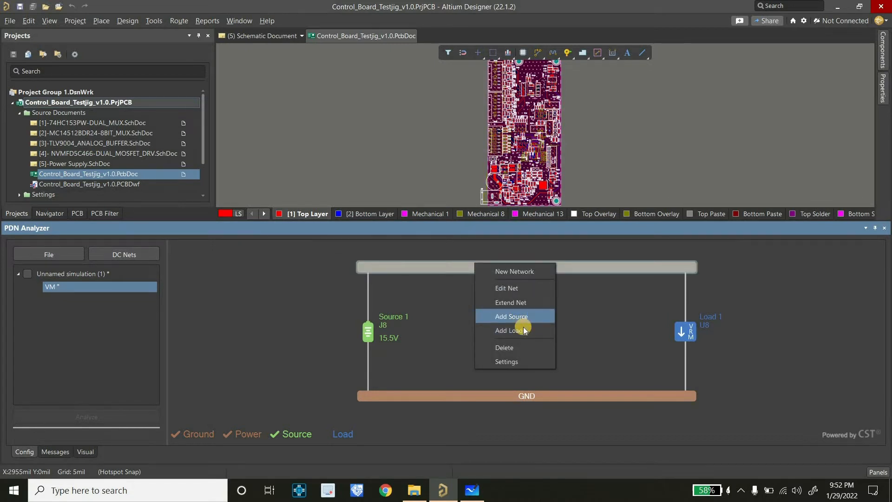
pyautogui.click(509, 331)
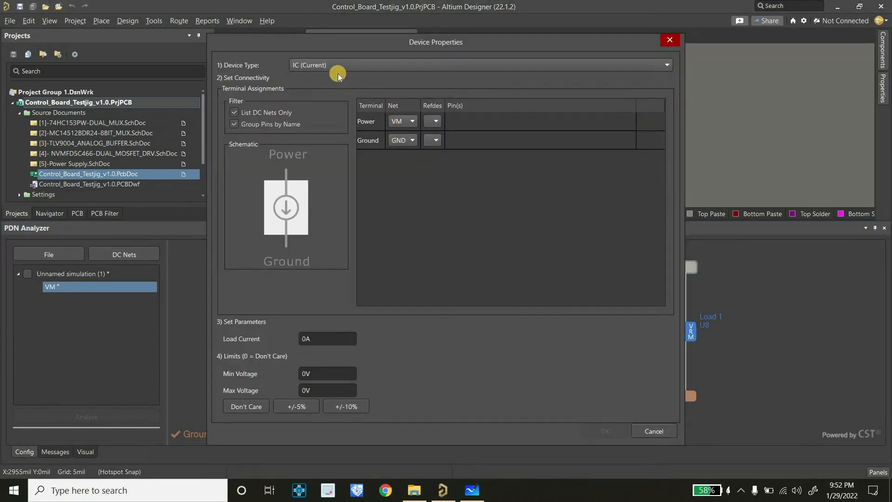
pyautogui.click(362, 64)
pyautogui.click(325, 101)
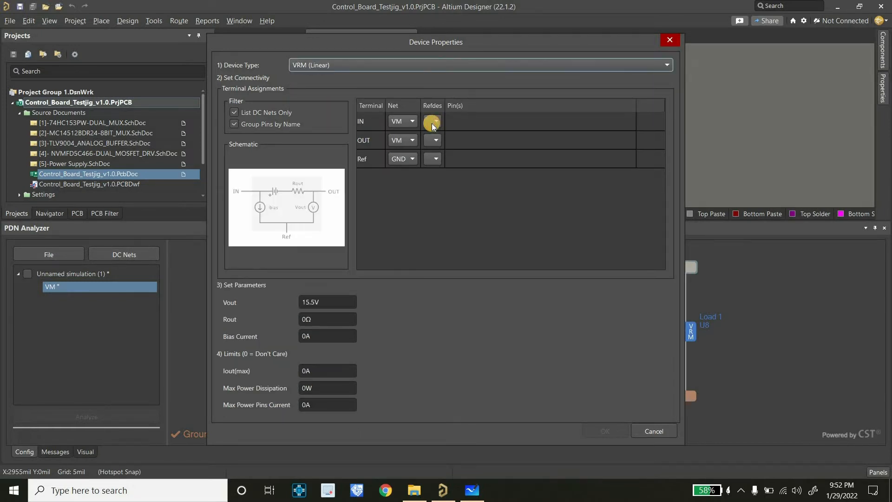
pyautogui.click(431, 122)
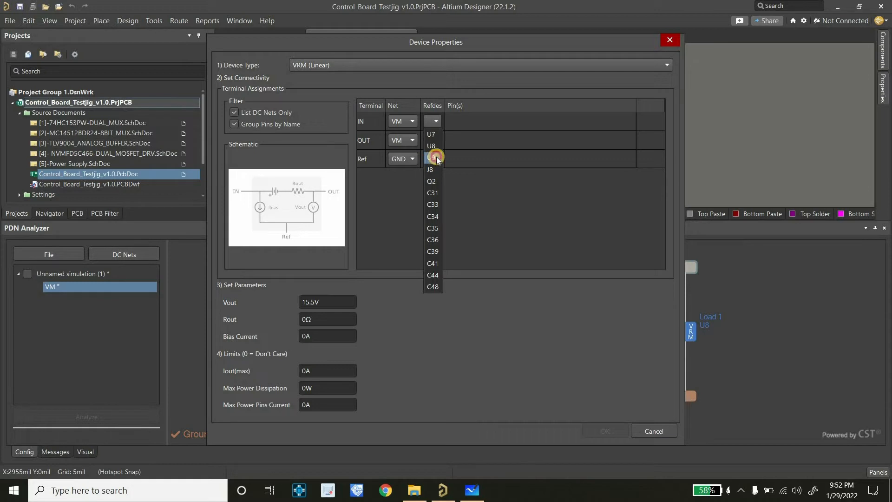
pyautogui.click(437, 158)
pyautogui.click(402, 158)
pyautogui.click(401, 153)
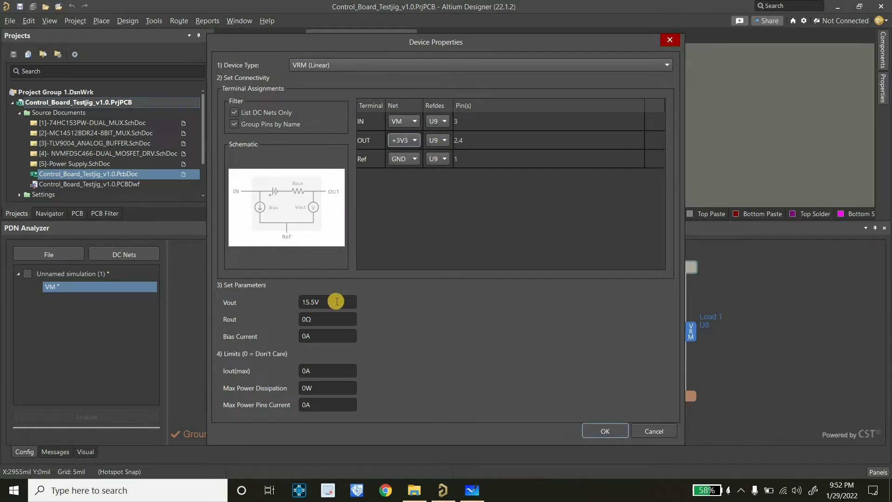
# Set U9's Vout to 3.3V, Iout(max) to 500mA and Max Power Dissipation to 1W, and accept the load.
pyautogui.click(333, 300)
pyautogui.write('3.3V')
pyautogui.click(322, 371)
pyautogui.write('50')
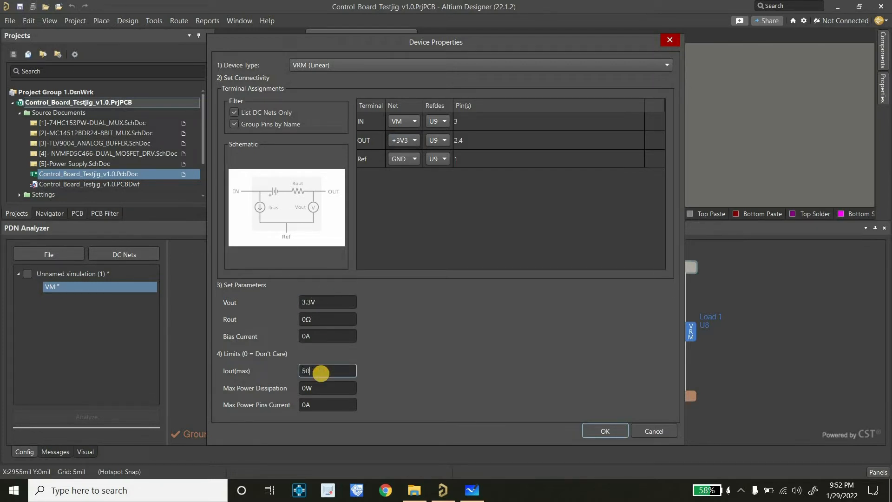
pyautogui.write('0mA')
pyautogui.click(319, 390)
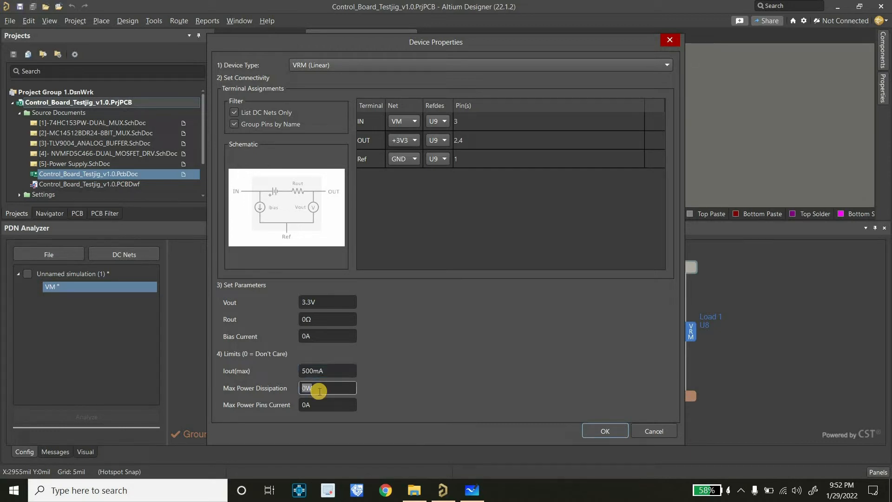
pyautogui.write('0')
pyautogui.press('BackSpace')
pyautogui.write('1W')
pyautogui.click(603, 431)
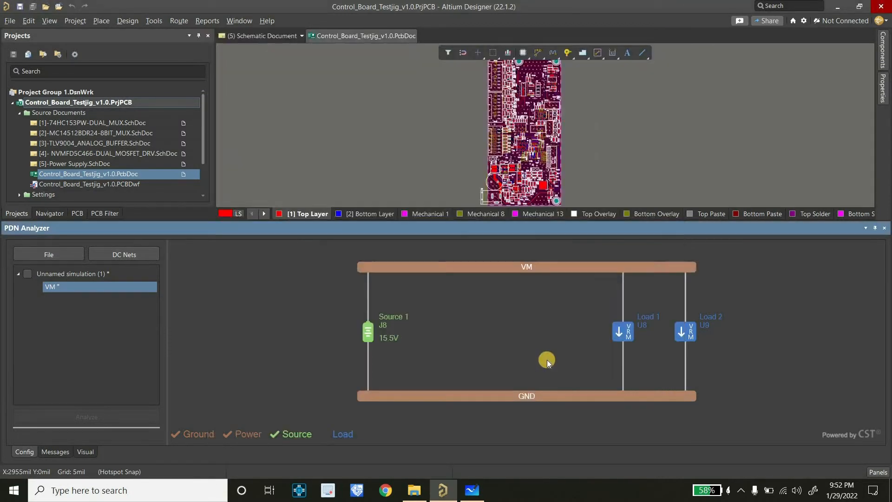
# Start an IC (Current) load on the VM network with Q2 on the Power terminal and R77 on the Ground terminal.
pyautogui.rightClick(491, 269)
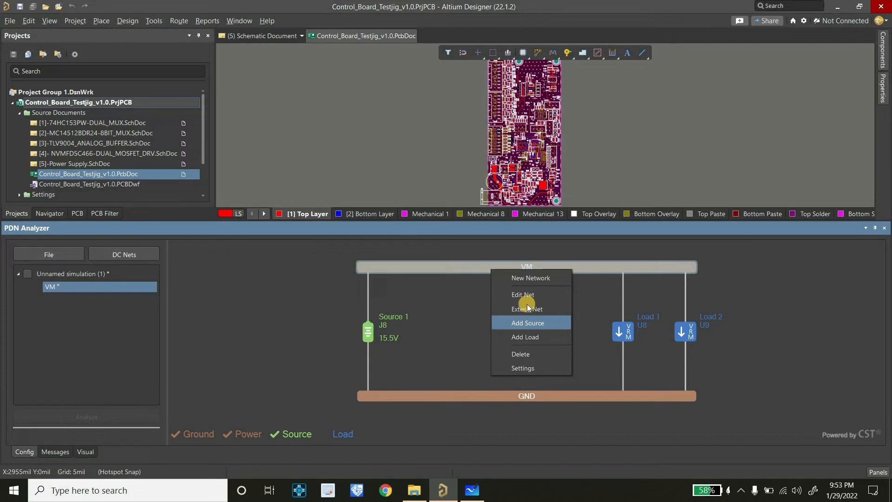
pyautogui.click(524, 337)
pyautogui.click(400, 197)
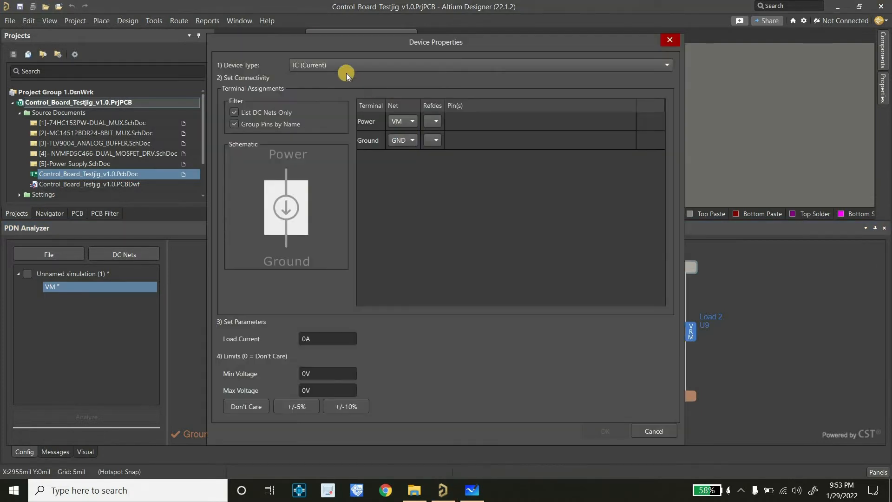
pyautogui.click(334, 64)
pyautogui.click(308, 79)
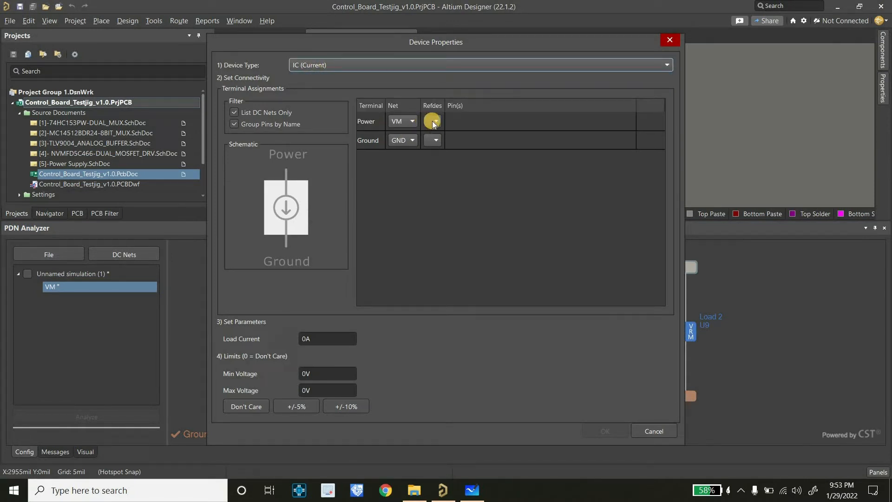
pyautogui.click(433, 121)
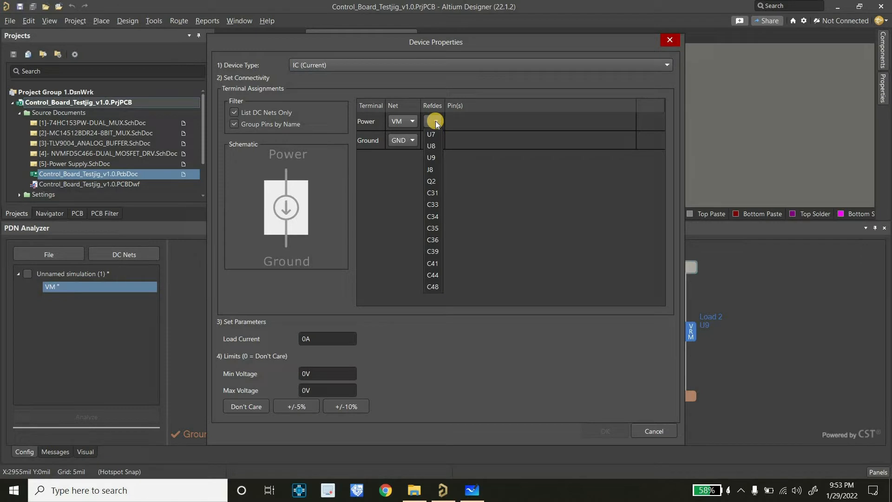
pyautogui.click(433, 182)
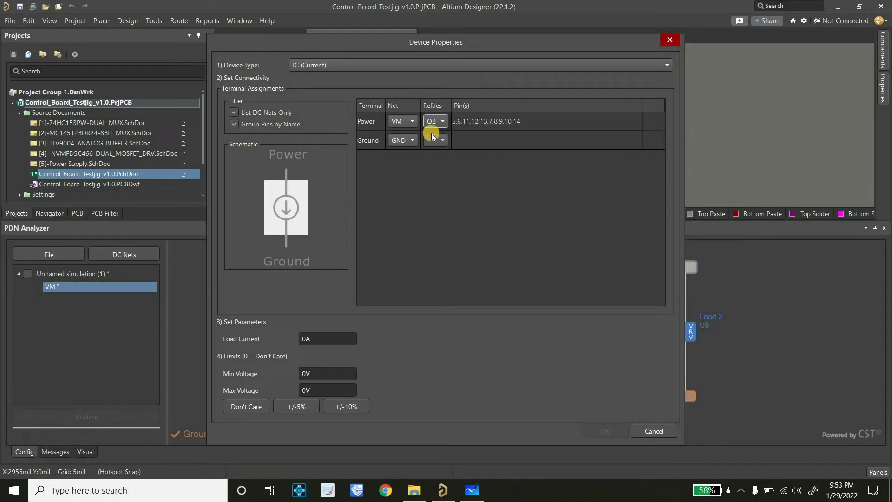
pyautogui.click(439, 142)
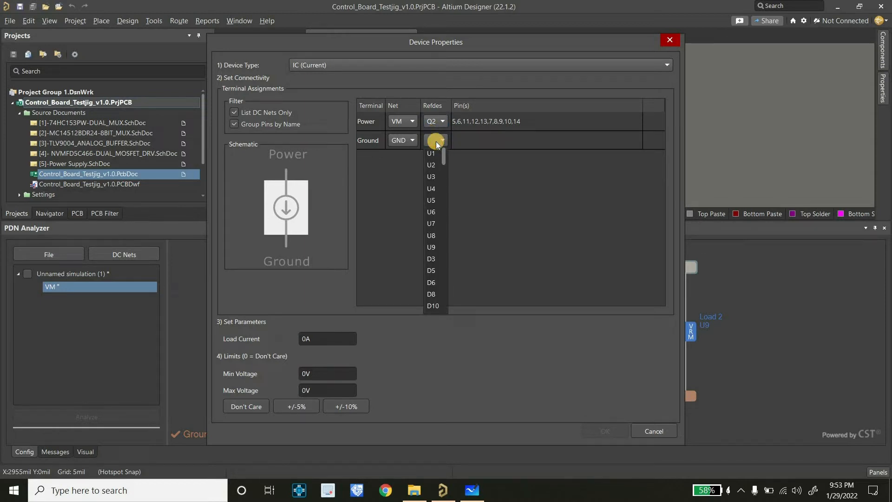
pyautogui.scroll(-5, 438, 296)
pyautogui.scroll(-6, 438, 292)
pyautogui.scroll(-5, 436, 292)
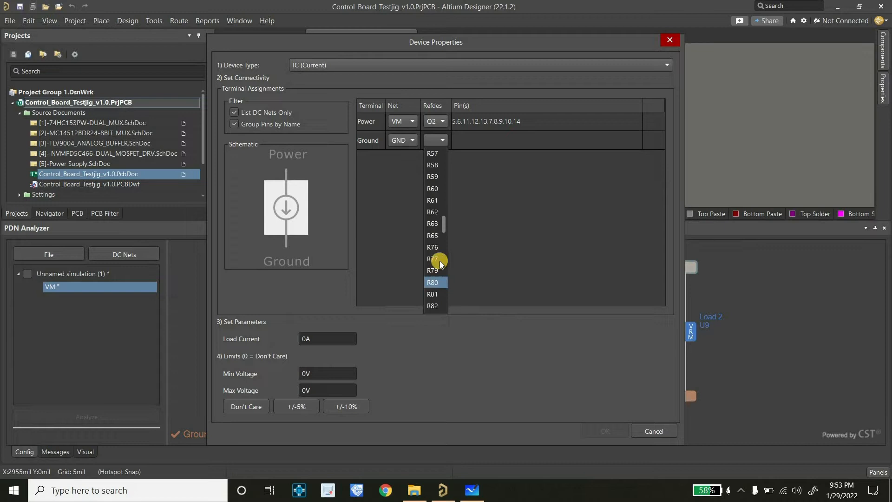
pyautogui.click(435, 294)
# Set the Q2/R77 load current to 3.5A, mark its voltage limits as Don't Care and accept the load.
pyautogui.click(323, 338)
pyautogui.write('3.')
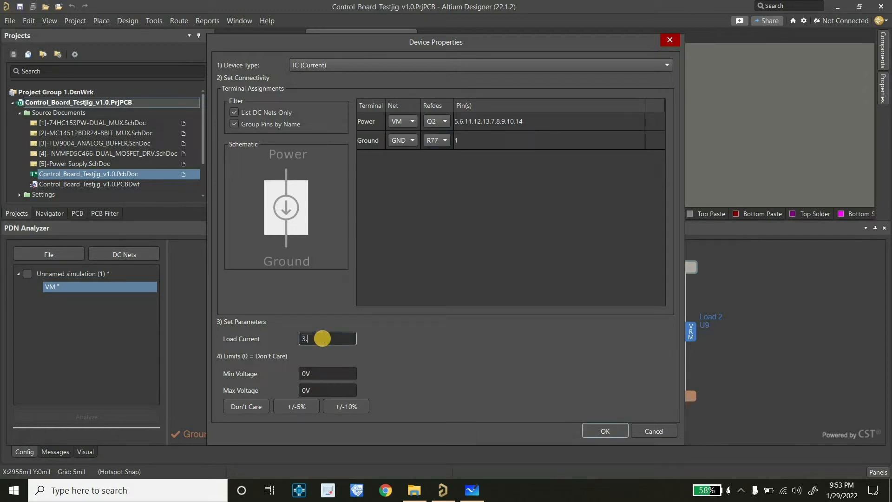
pyautogui.write('5A')
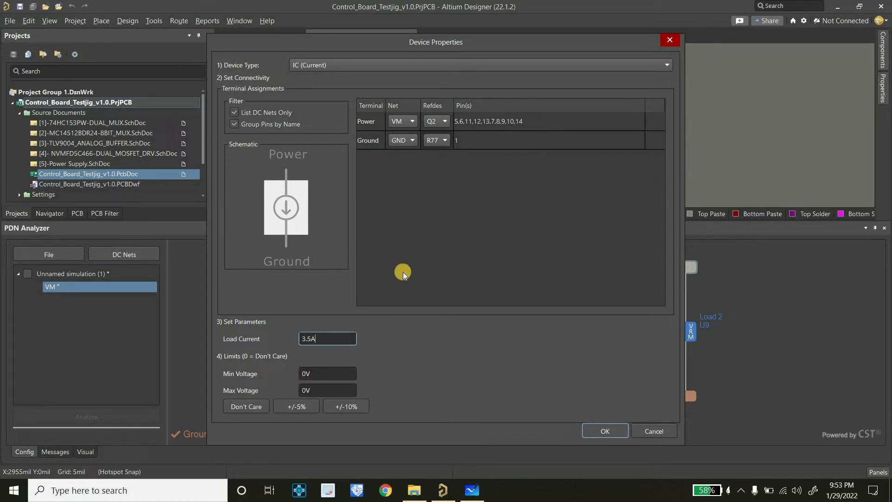
pyautogui.click(314, 372)
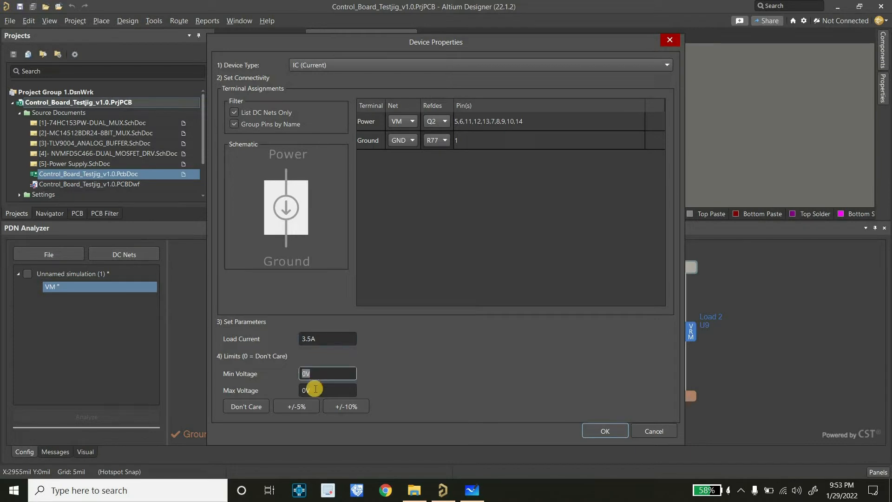
pyautogui.click(315, 389)
pyautogui.click(315, 374)
pyautogui.click(305, 373)
pyautogui.doubleClick(305, 373)
pyautogui.click(247, 407)
pyautogui.click(603, 430)
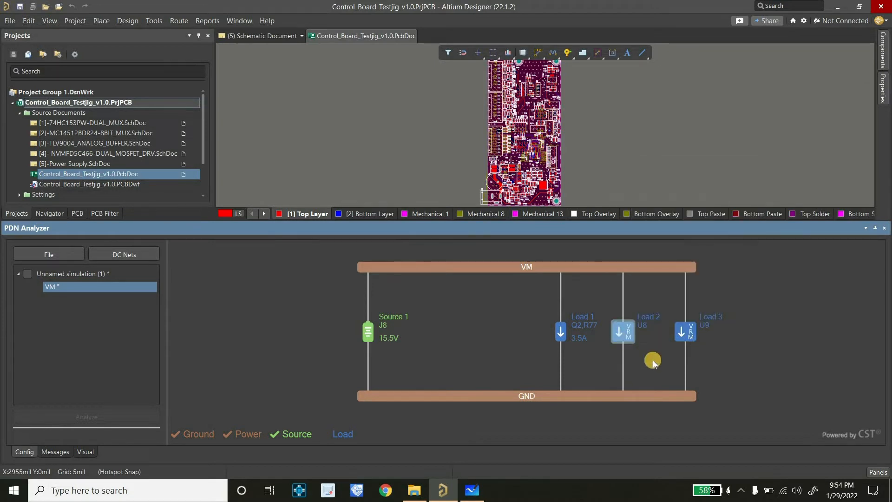
# Add the U8 regulator load to a new network as its VRM source.
pyautogui.rightClick(621, 331)
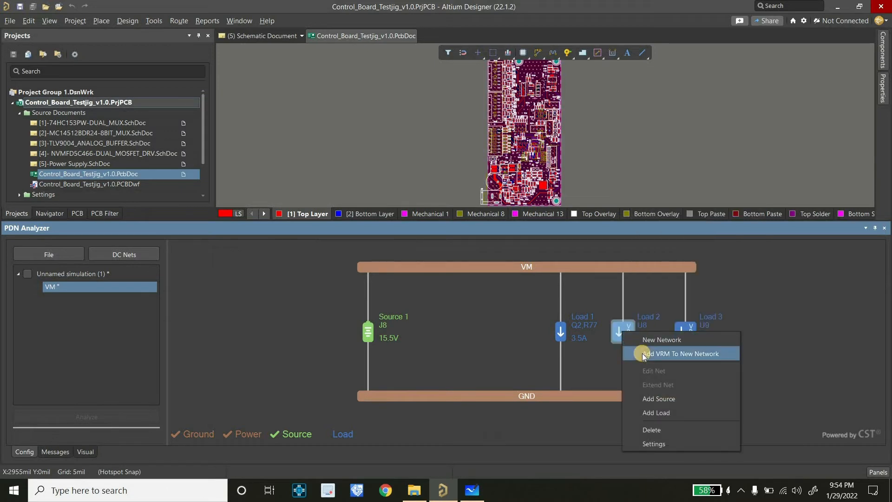
pyautogui.click(622, 326)
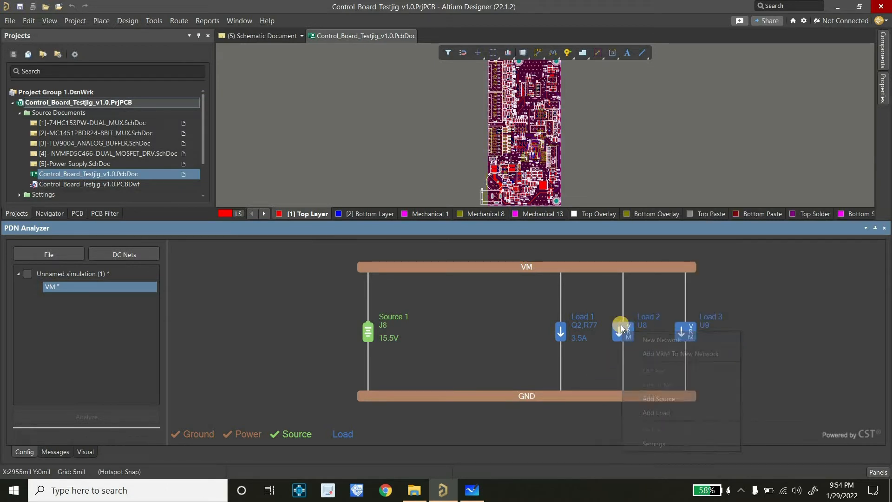
pyautogui.rightClick(647, 350)
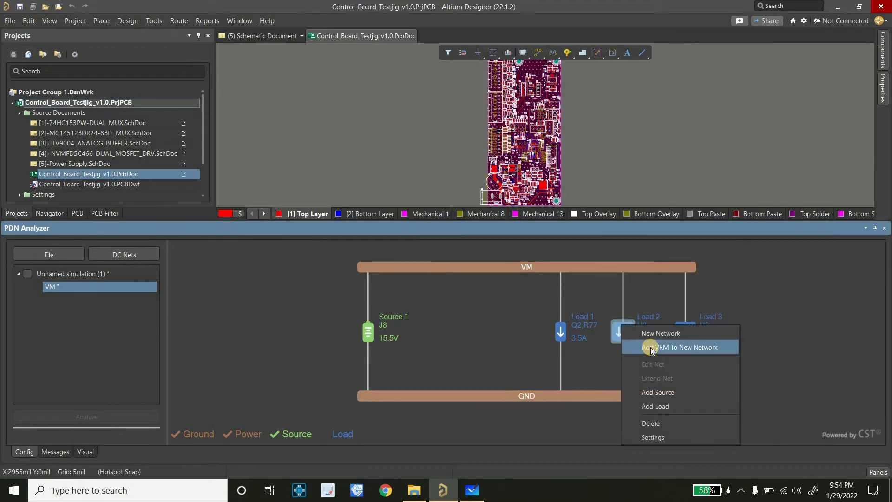
pyautogui.click(652, 350)
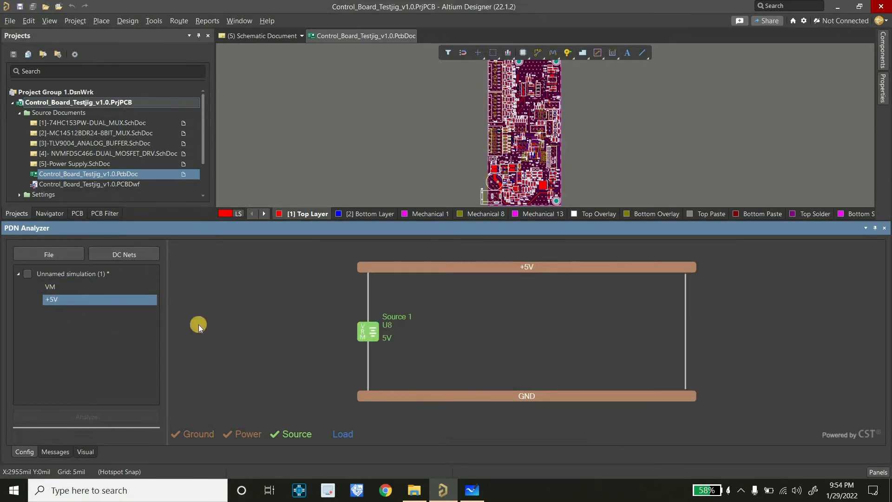
# Check Block 3 on the whiteboard and, in Altium Designer, start an IC (Current) load on +5V with FB1 on Power and U1 on Ground.
pyautogui.click(472, 491)
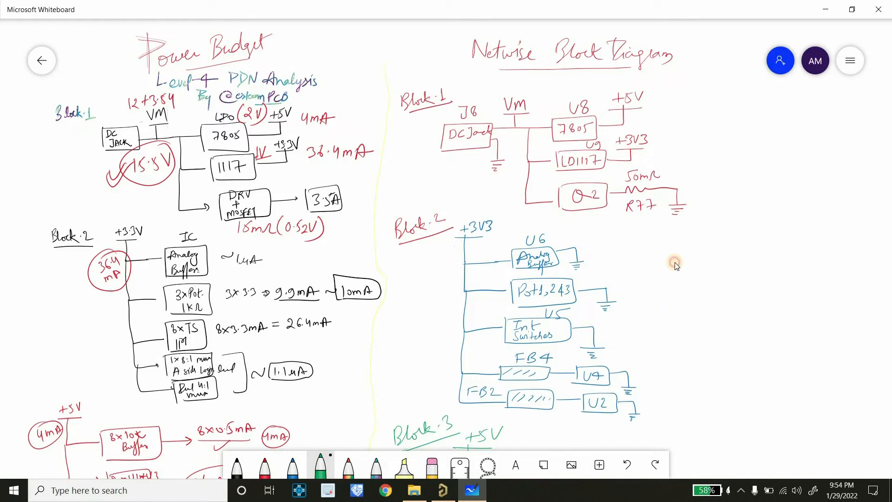
pyautogui.scroll(-5, 659, 132)
pyautogui.scroll(-3, 639, 164)
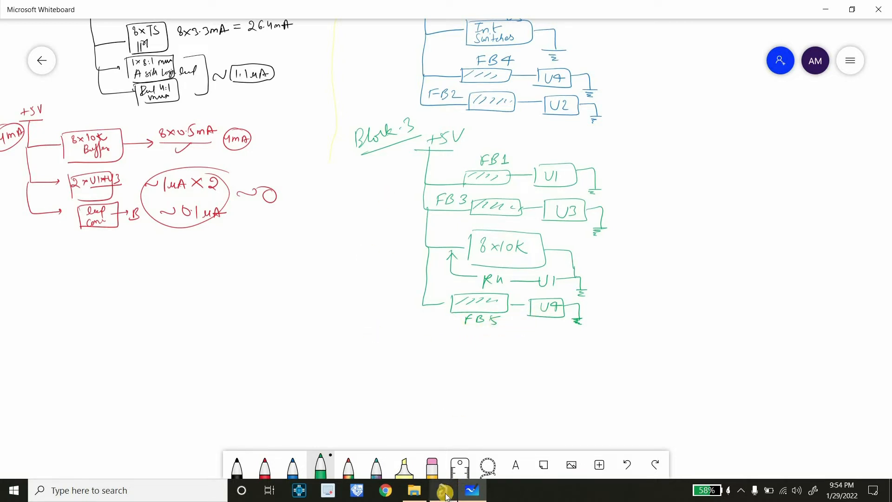
pyautogui.moveTo(446, 497)
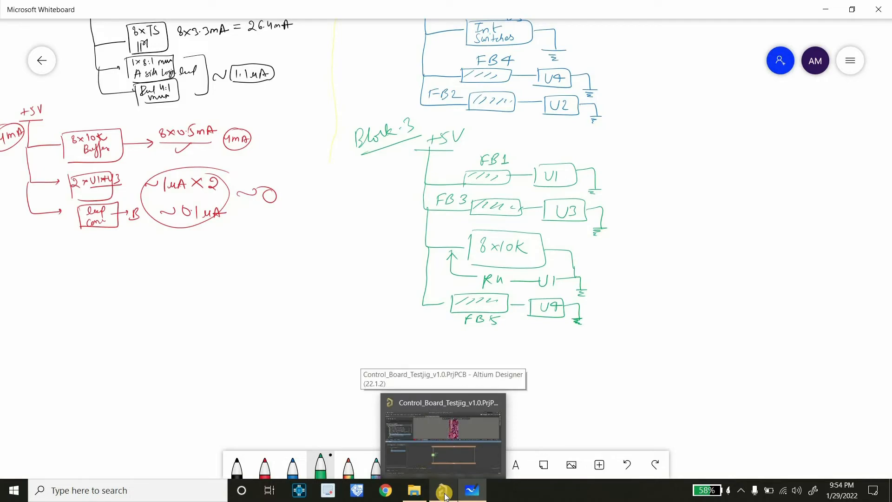
pyautogui.click(444, 493)
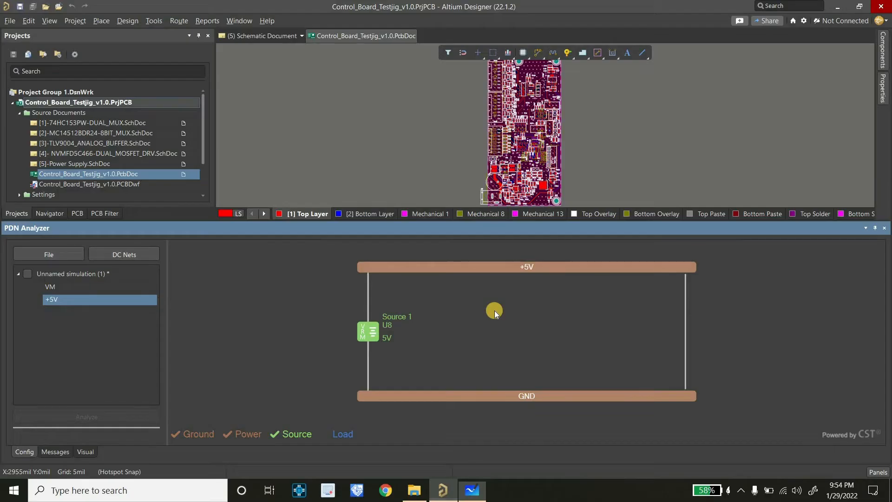
pyautogui.rightClick(552, 266)
pyautogui.click(575, 332)
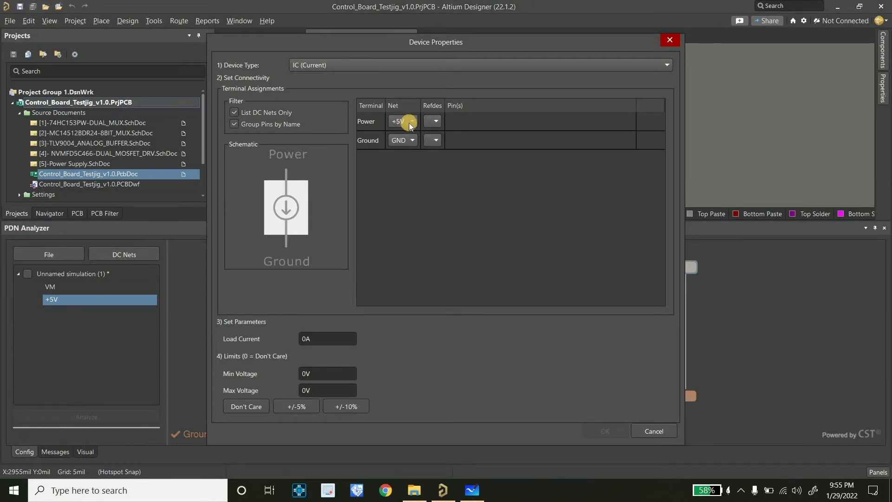
pyautogui.click(429, 122)
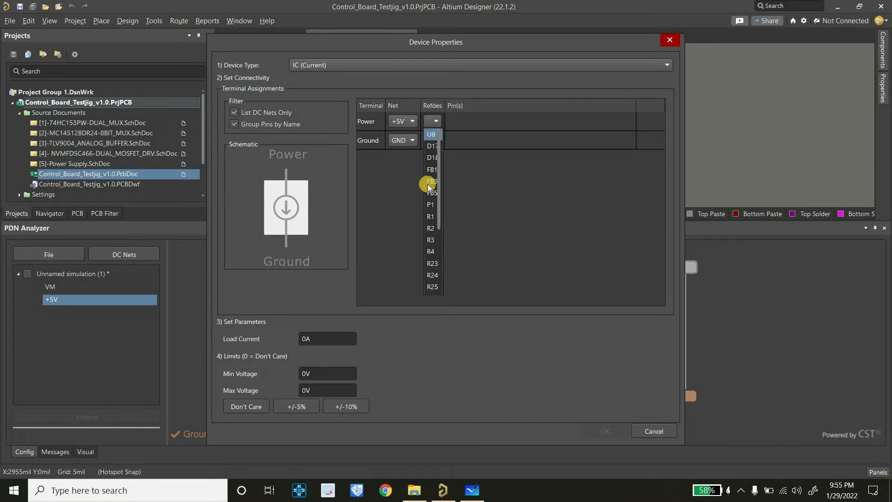
pyautogui.click(431, 170)
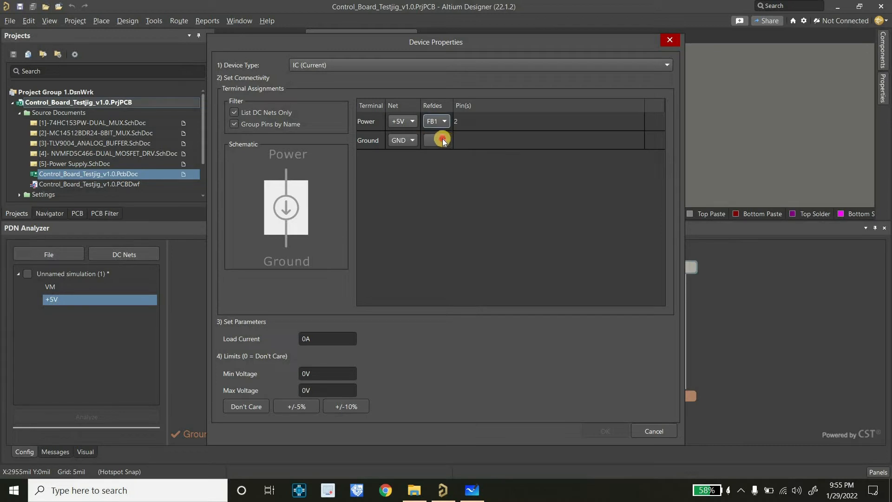
pyautogui.click(442, 138)
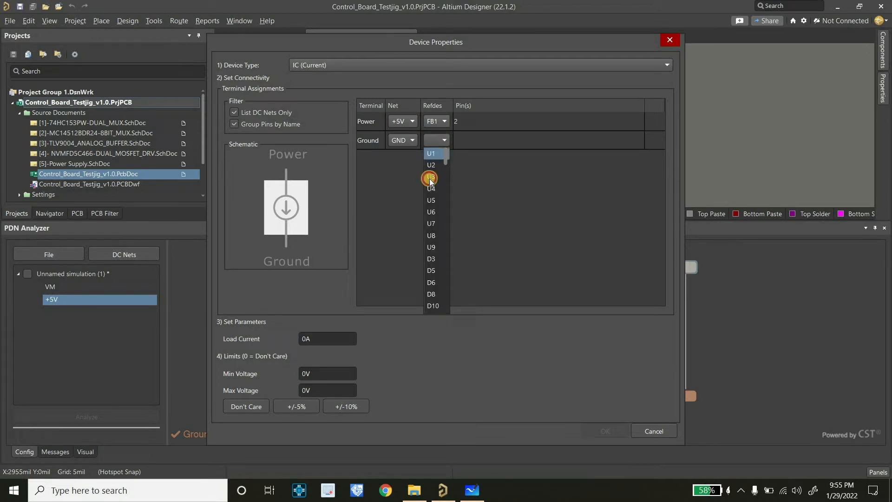
pyautogui.click(439, 154)
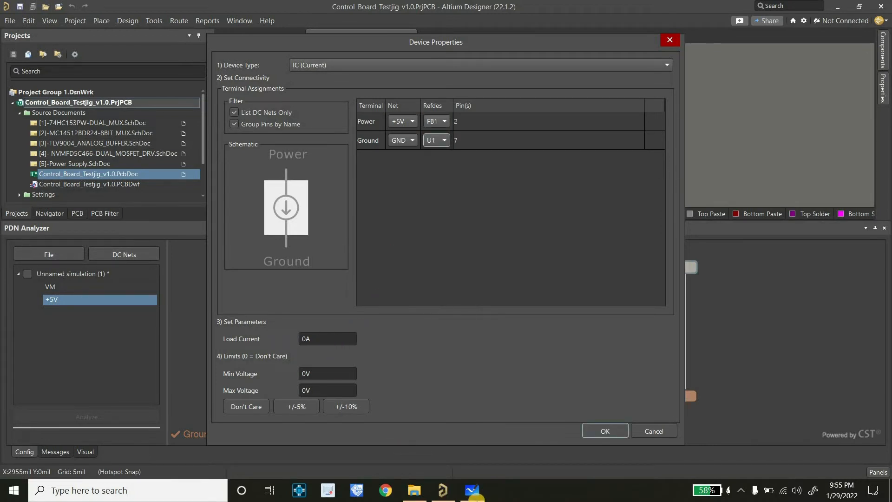
# Check the U1 current on the whiteboard and, in Altium Designer, set the FB1/U1 load to 1uA with +/-5% voltage limits and accept it.
pyautogui.click(470, 489)
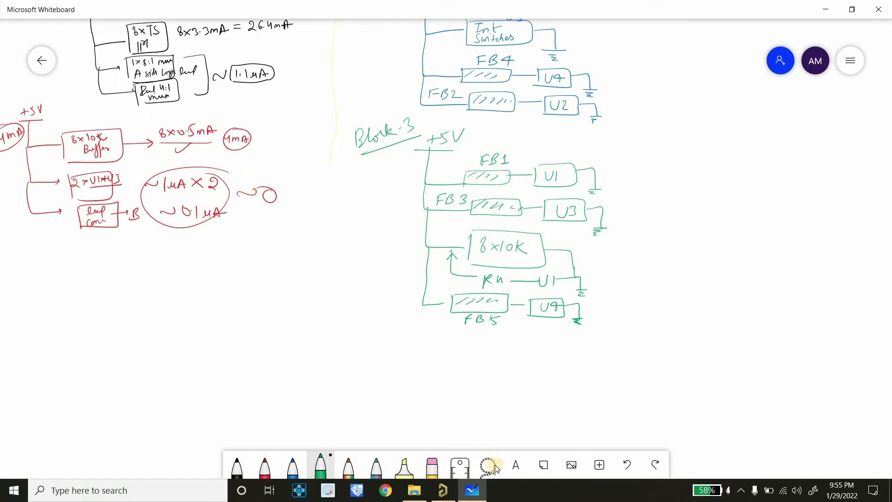
pyautogui.moveTo(443, 491)
pyautogui.click(409, 457)
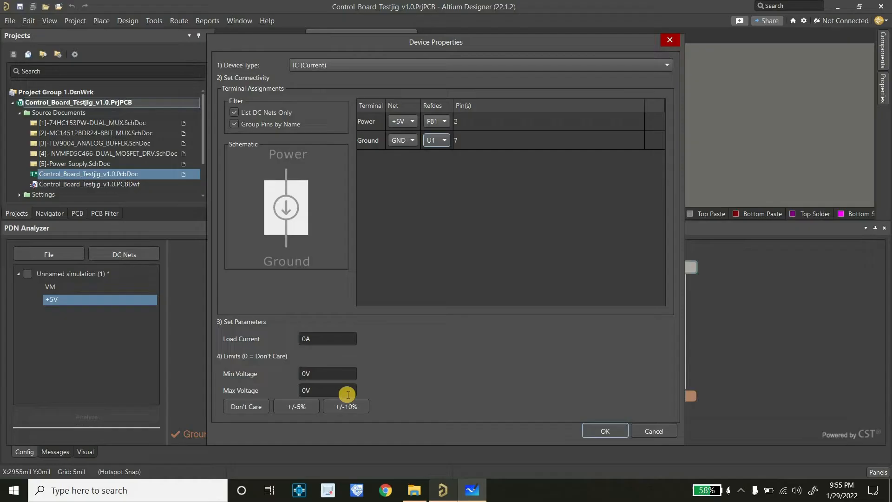
pyautogui.doubleClick(320, 340)
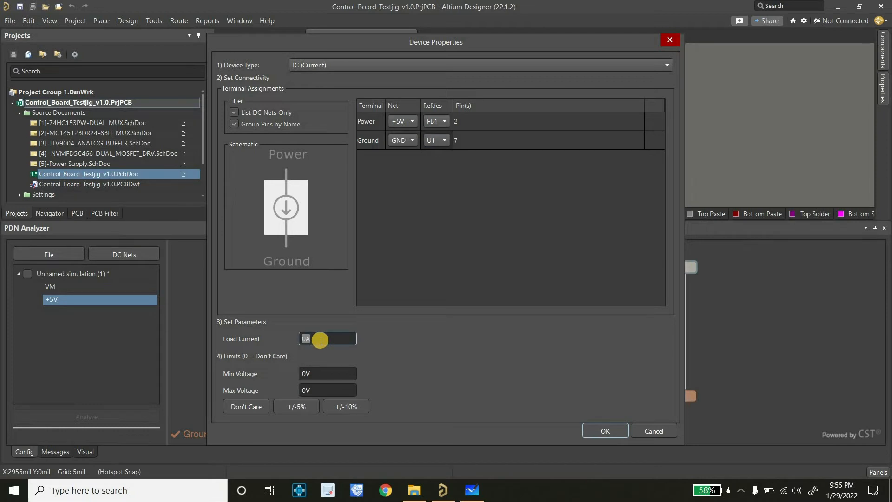
pyautogui.write('1uA')
pyautogui.click(285, 407)
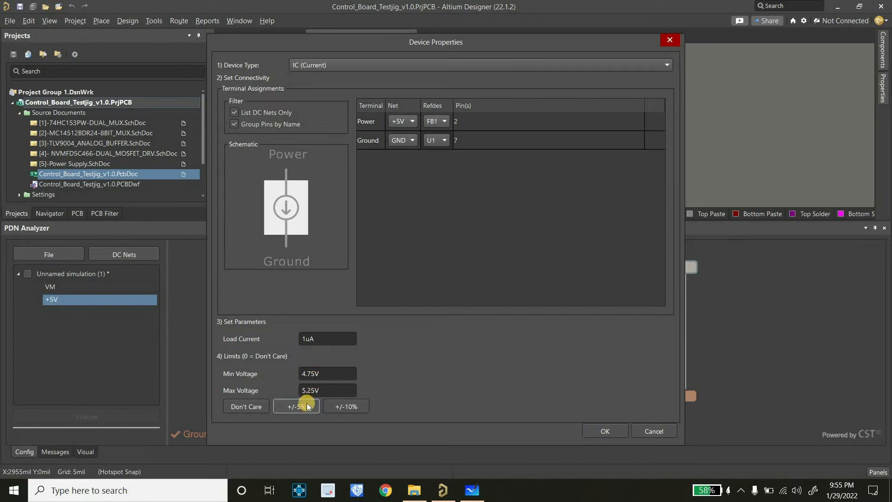
pyautogui.click(605, 432)
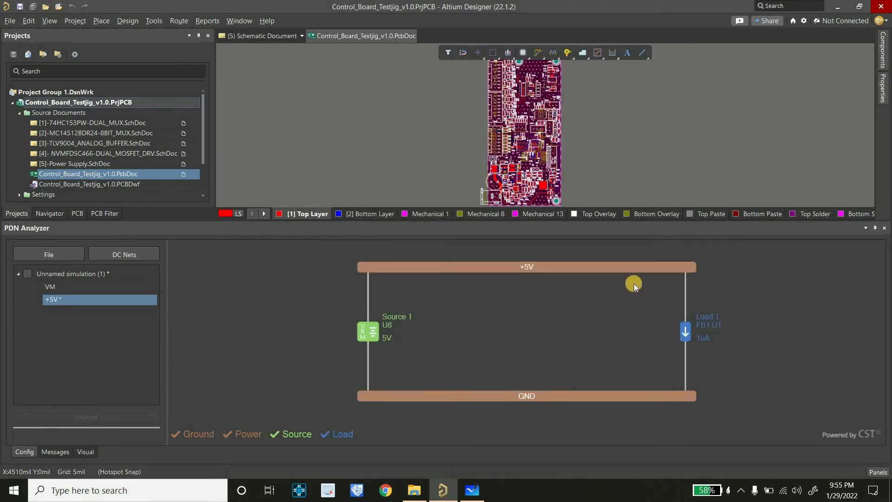
# Start another IC (Current) load on the +5V network with FB3 on the Power terminal and U3 on the Ground terminal.
pyautogui.rightClick(611, 266)
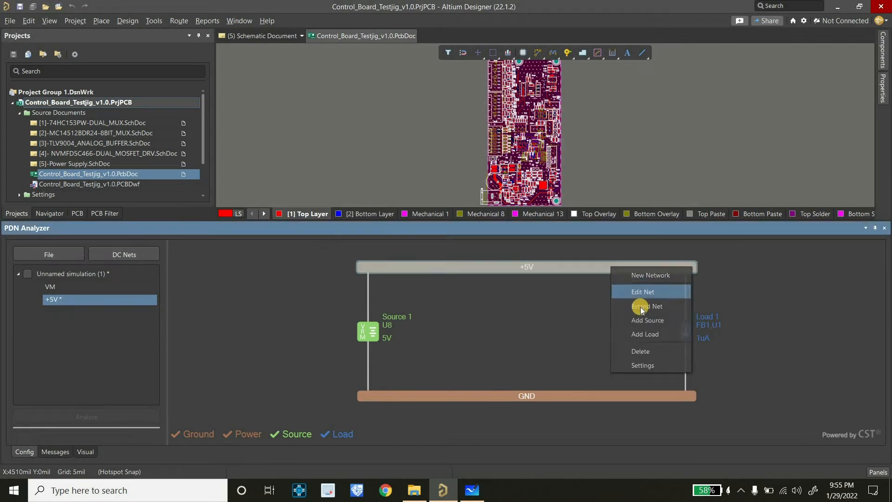
pyautogui.click(625, 335)
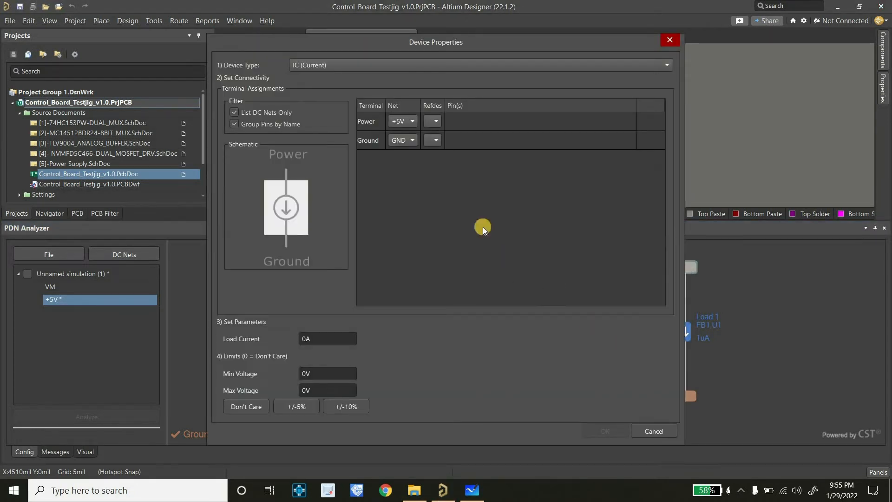
pyautogui.click(437, 120)
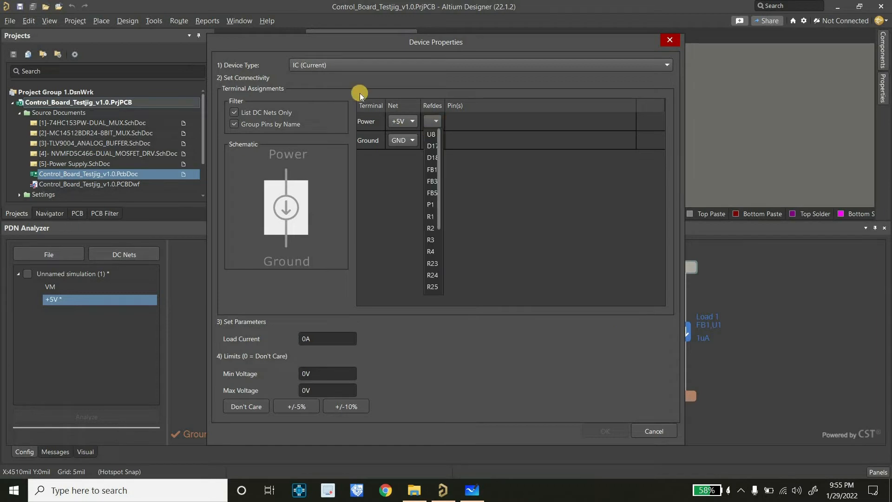
pyautogui.click(433, 181)
pyautogui.click(437, 139)
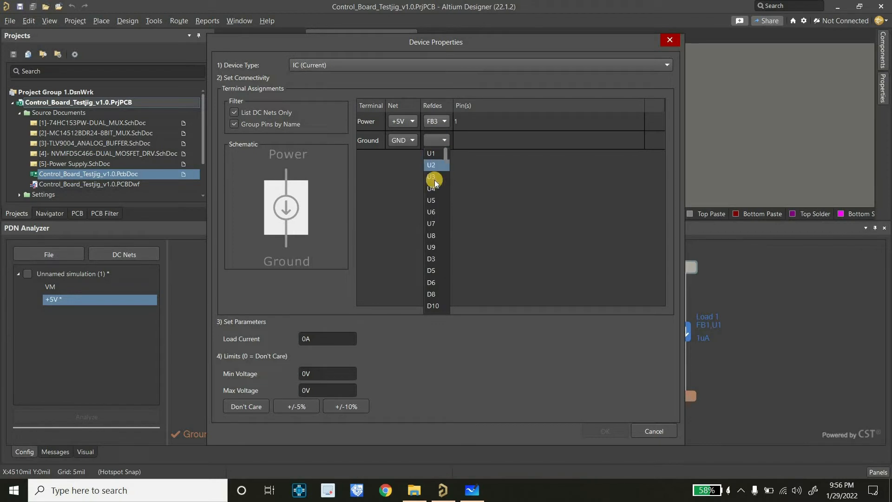
pyautogui.click(434, 178)
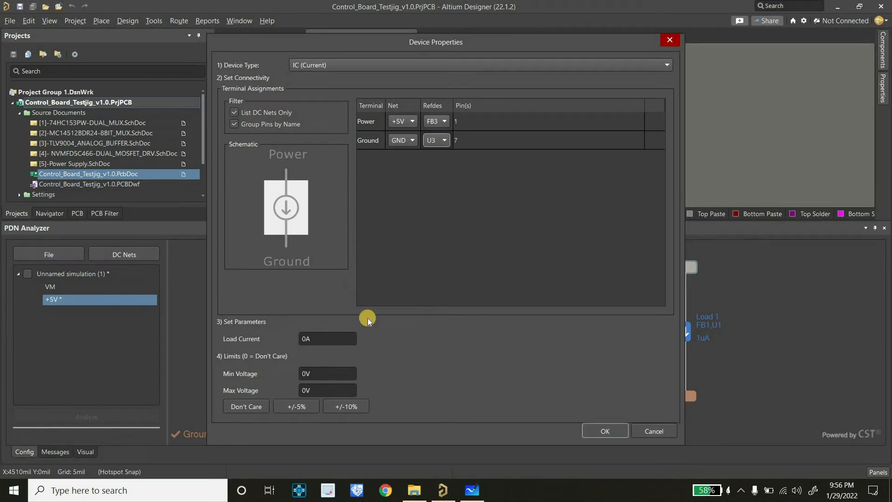
# Set the FB3/U3 load current to 1uA, apply +/-5% voltage limits and accept the load.
pyautogui.click(328, 339)
pyautogui.write('1uA')
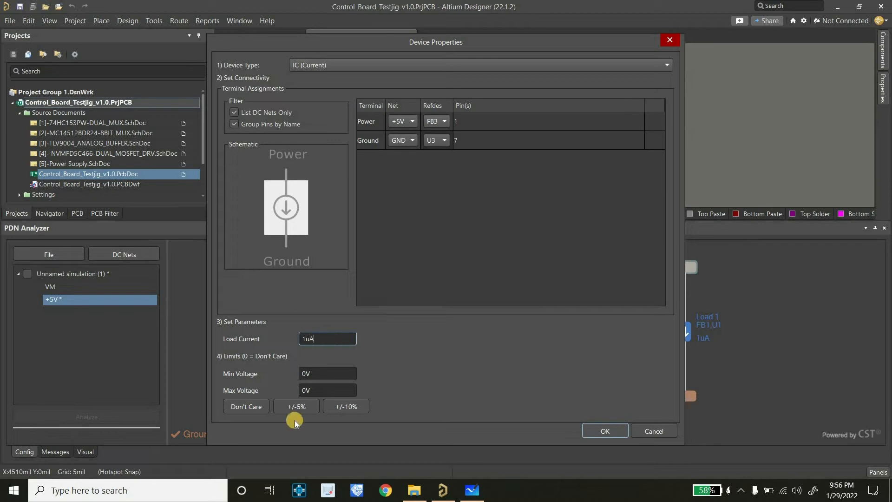
pyautogui.click(296, 406)
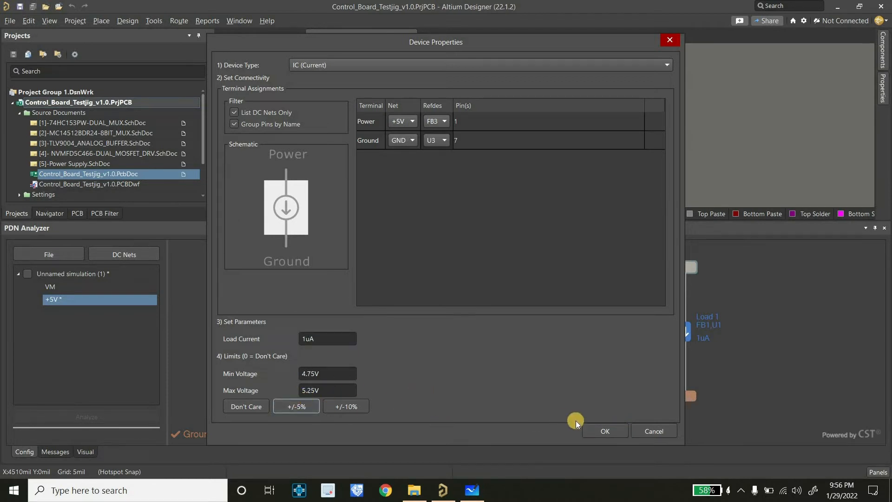
pyautogui.click(597, 430)
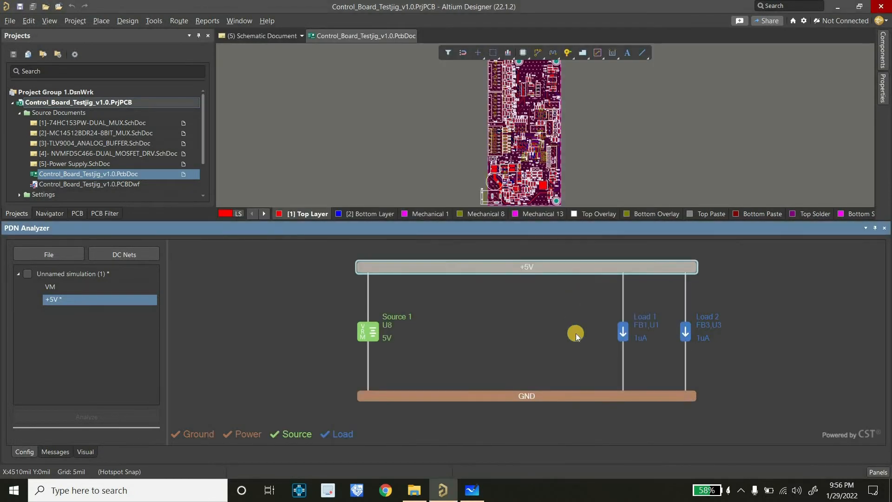
# Start a third load on the +5V network with Resistor as its device type.
pyautogui.rightClick(581, 333)
pyautogui.click(582, 338)
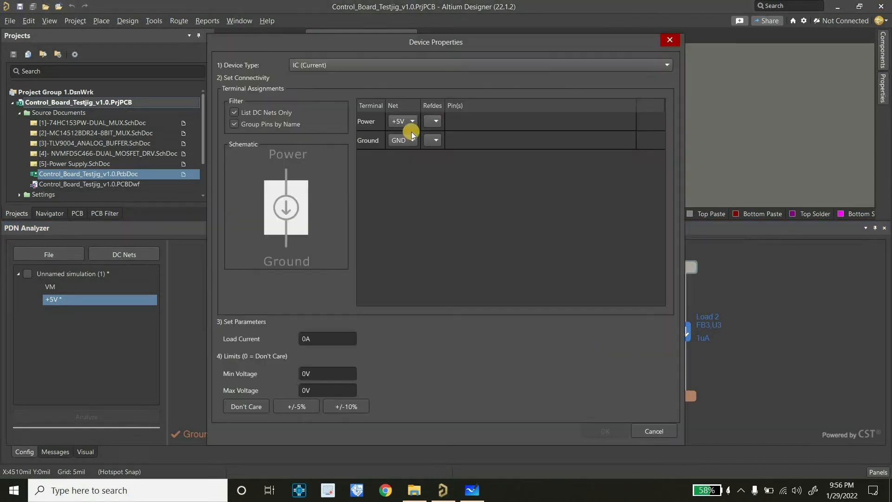
pyautogui.click(361, 68)
pyautogui.click(360, 89)
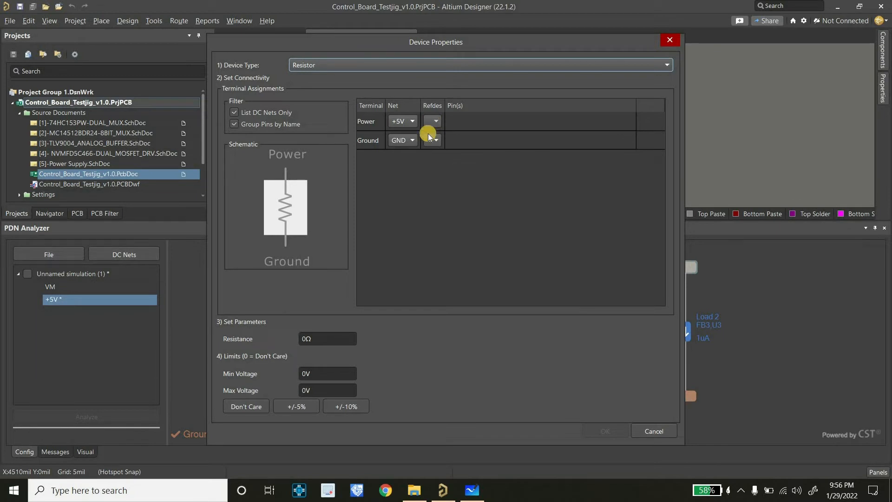
# Check the 8x10K load in Block 3 on the whiteboard and divide 10 by 8 in Calculator for its equivalent resistance.
pyautogui.moveTo(470, 495)
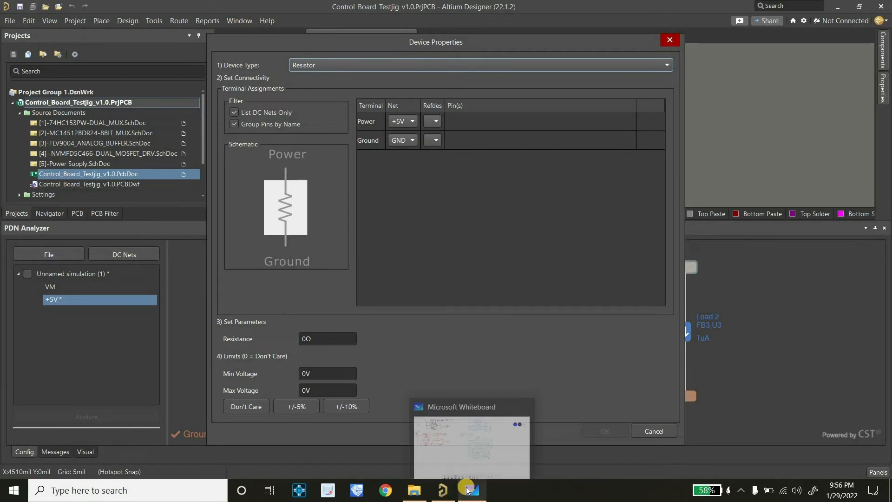
pyautogui.click(459, 446)
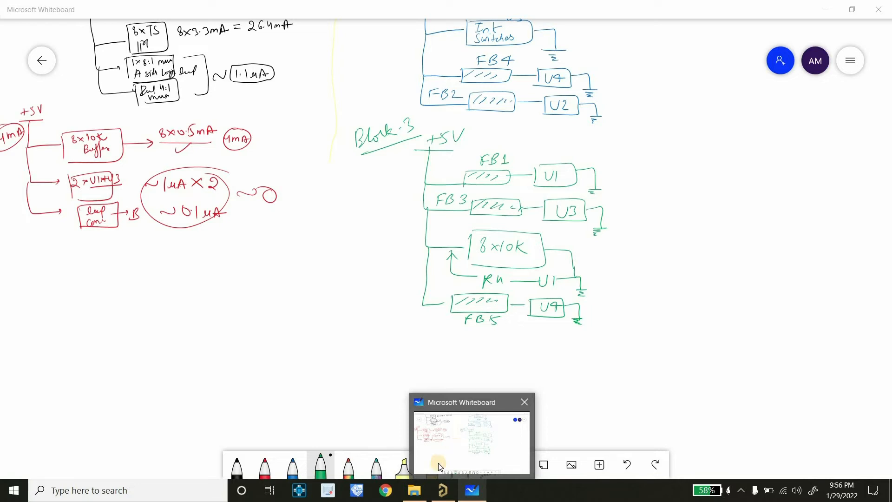
pyautogui.click(171, 498)
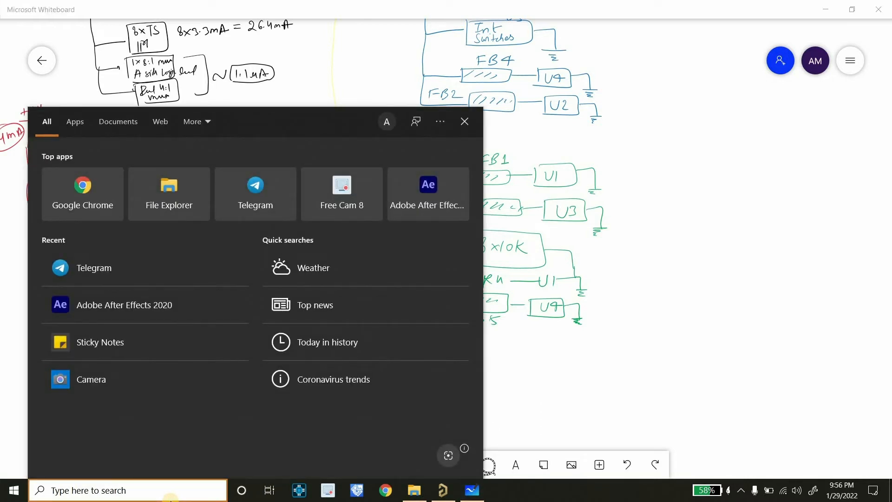
pyautogui.write('Cal4')
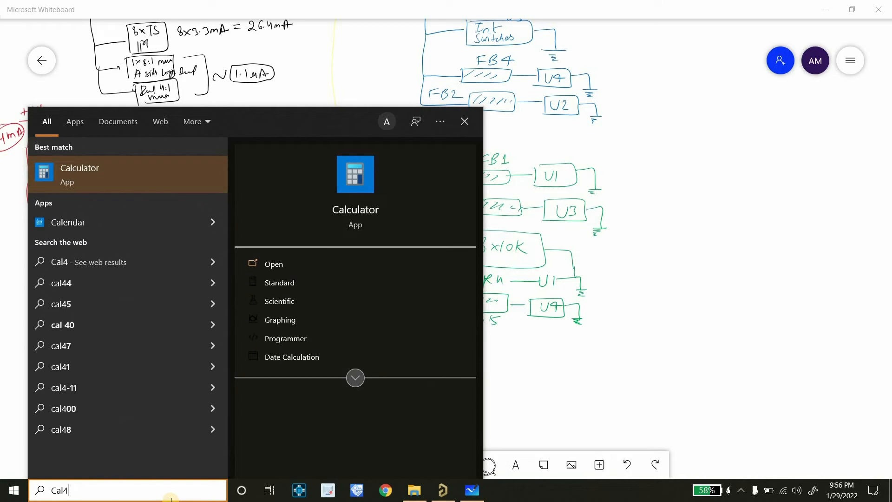
pyautogui.press('Return')
pyautogui.write('10/8')
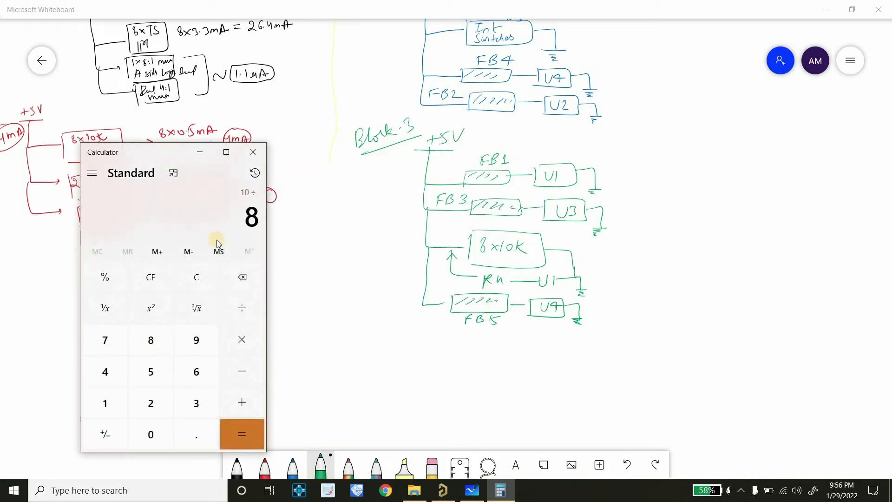
pyautogui.press('Return')
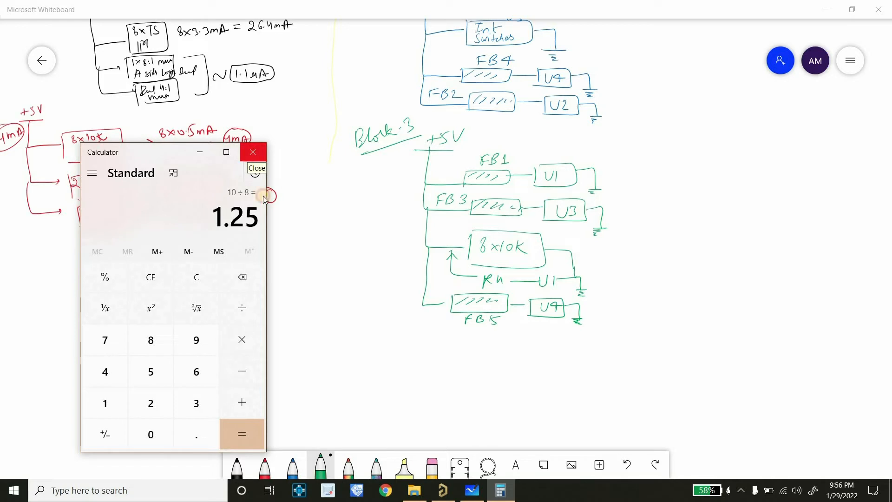
pyautogui.click(250, 154)
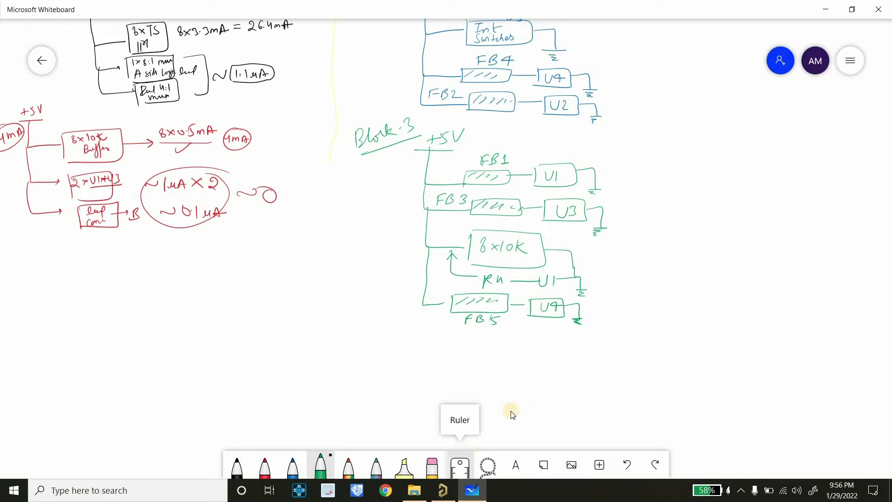
# Back in Altium Designer, assign R4 to the resistor load's Power terminal and U1 to its Ground terminal.
pyautogui.click(444, 491)
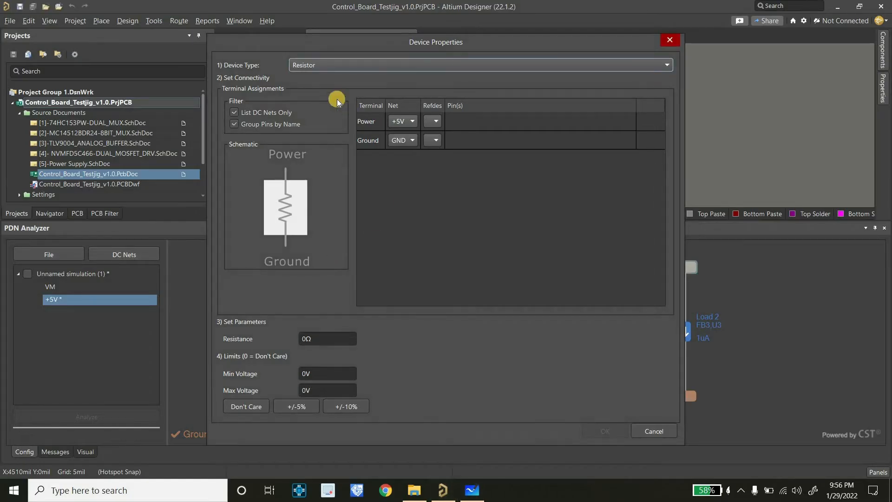
pyautogui.click(435, 120)
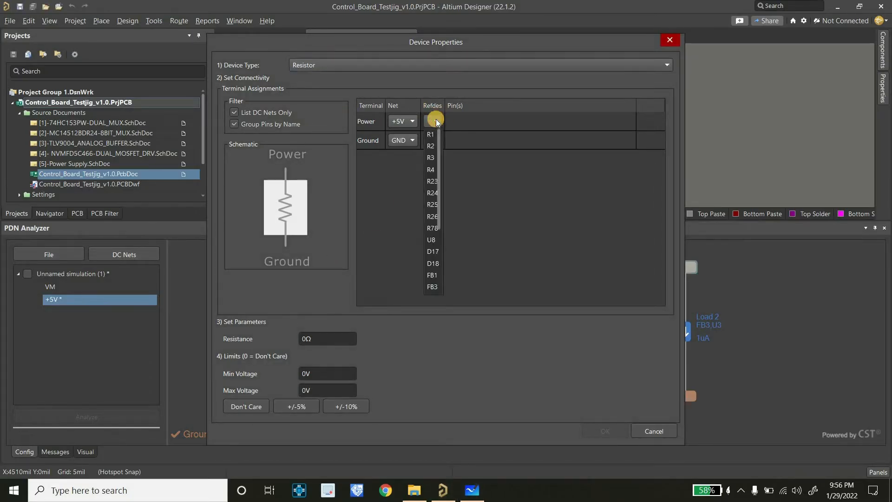
pyautogui.click(431, 169)
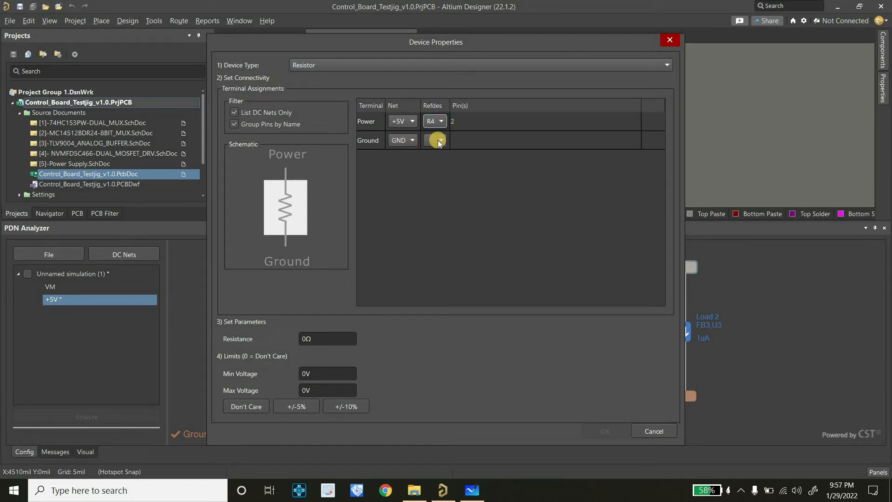
pyautogui.click(437, 140)
pyautogui.scroll(-8, 434, 230)
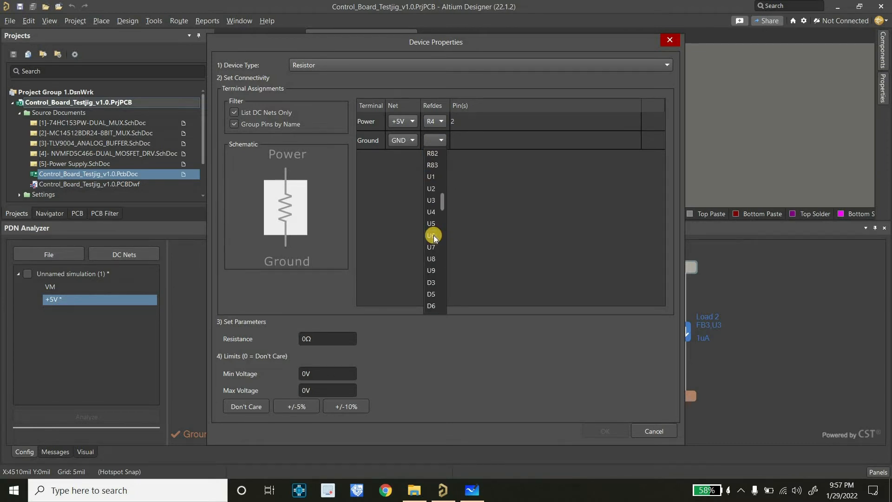
pyautogui.scroll(2, 435, 230)
pyautogui.click(439, 246)
pyautogui.click(436, 142)
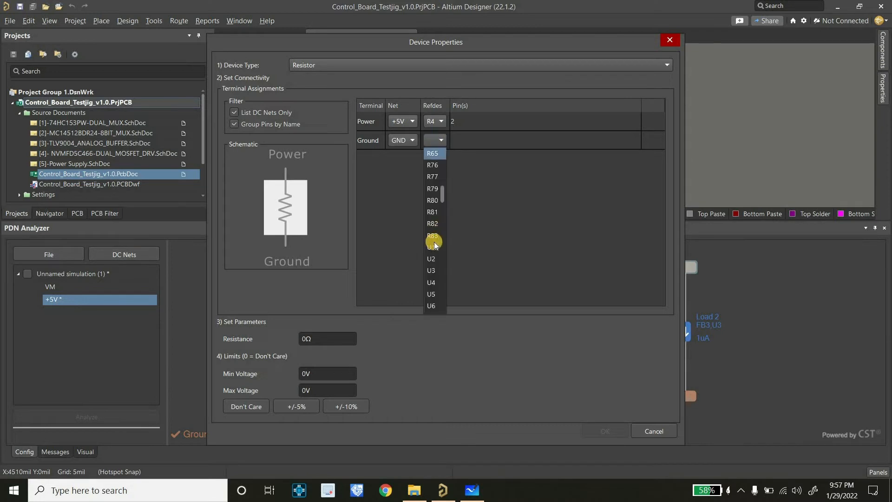
pyautogui.click(433, 250)
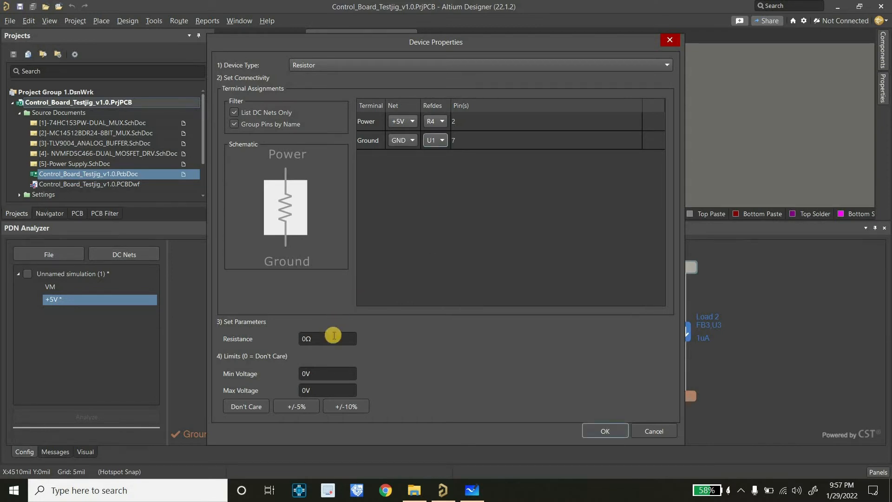
# Set the R4/U1 load resistance to 1.25K, apply +/-5% voltage limits and accept the load.
pyautogui.doubleClick(334, 337)
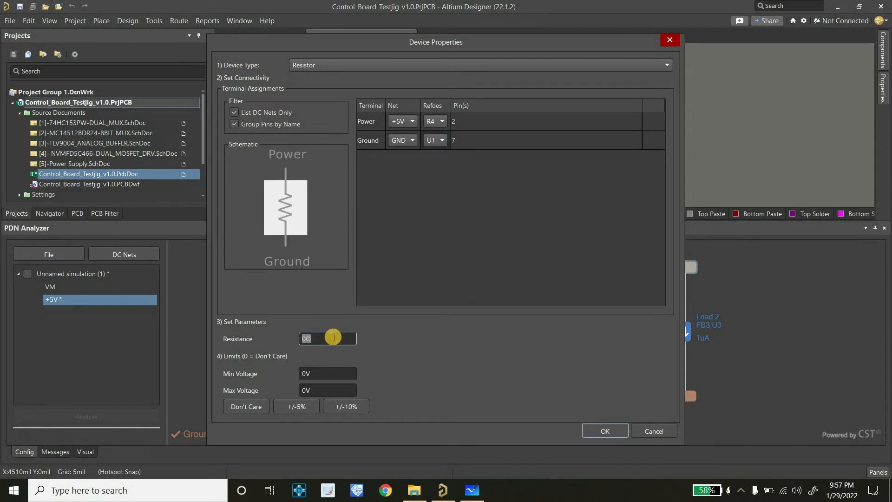
pyautogui.write('1.25K')
pyautogui.click(296, 406)
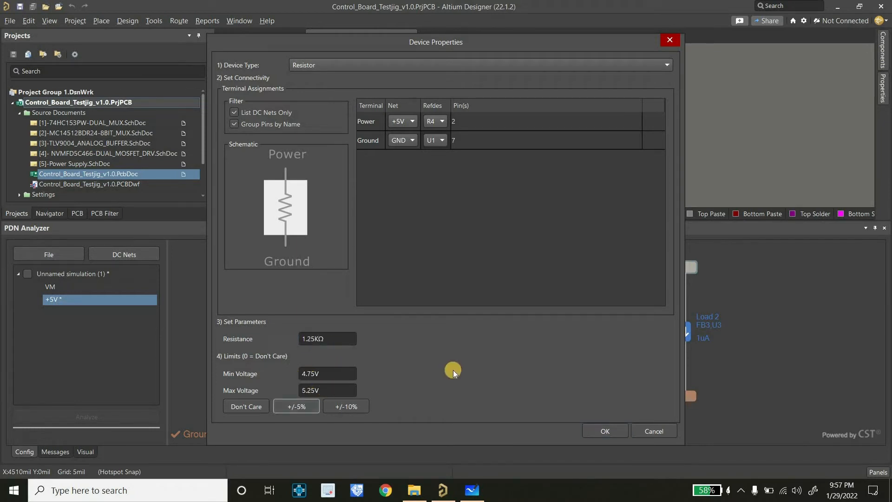
pyautogui.click(588, 432)
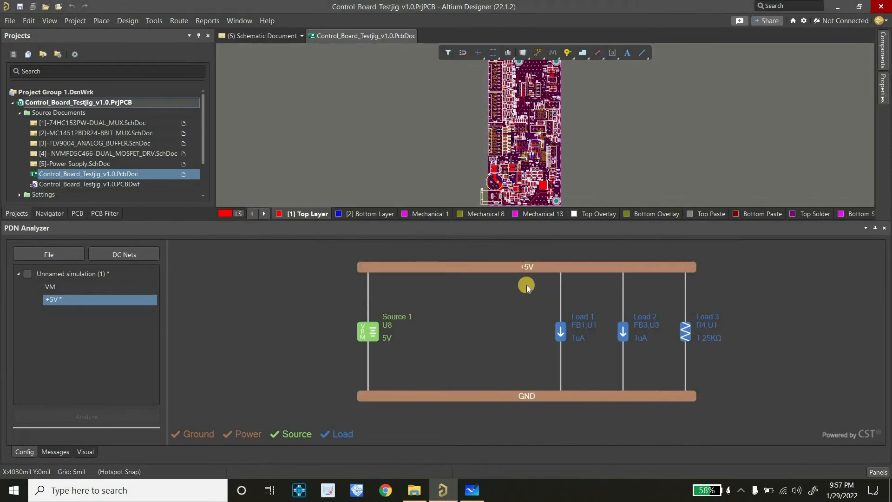
# Add a fourth load to the +5V network, assigning FB5 to its Power terminal and U4 to its Ground terminal.
pyautogui.rightClick(504, 265)
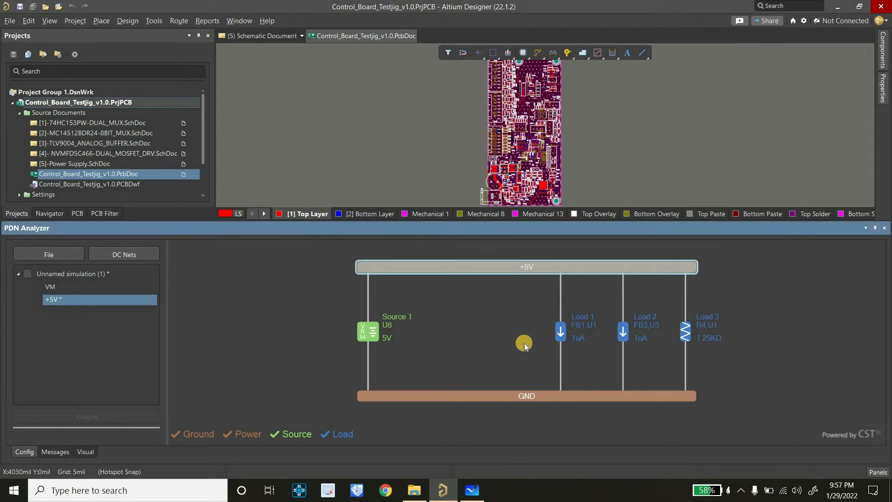
pyautogui.click(520, 340)
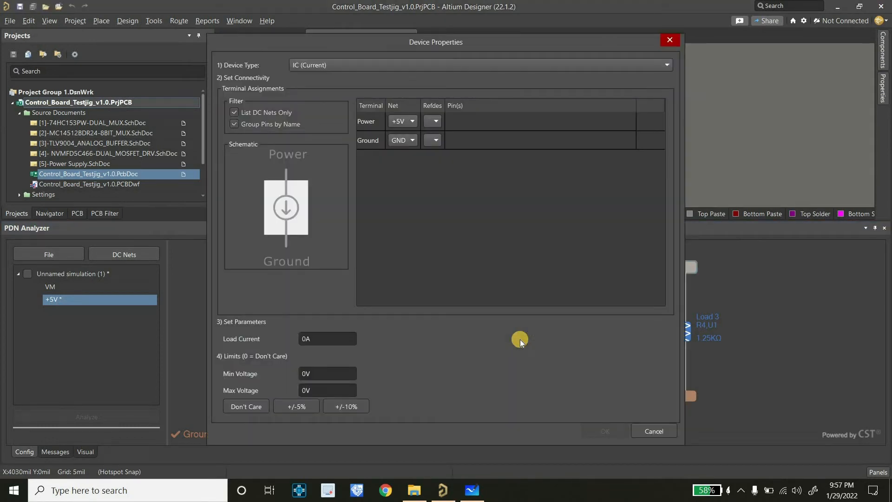
pyautogui.click(437, 120)
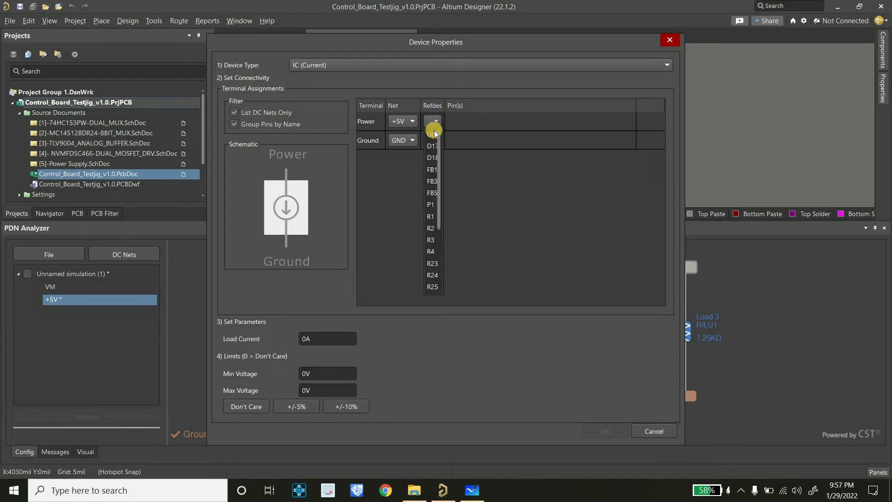
pyautogui.click(432, 192)
pyautogui.click(439, 141)
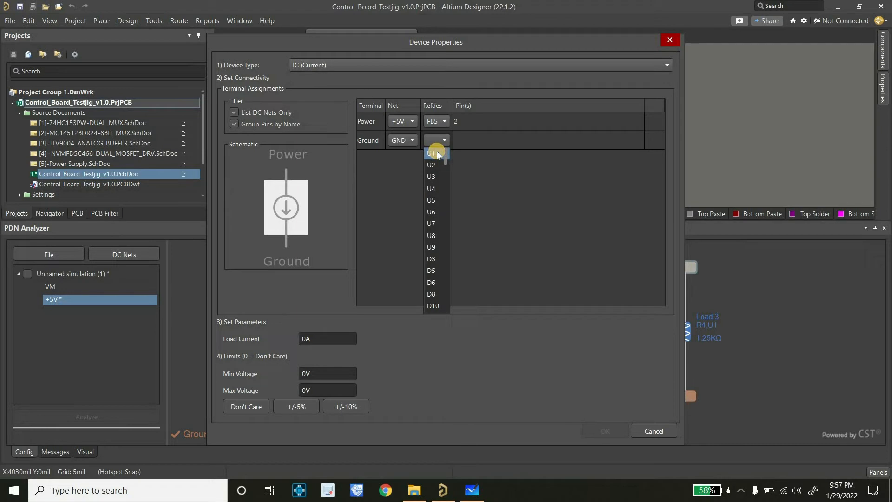
pyautogui.click(431, 188)
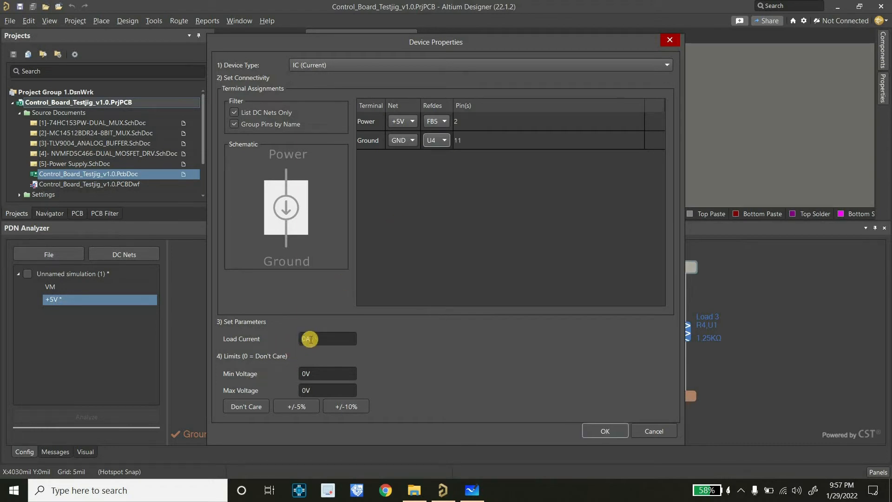
# Check the whiteboard's +5V currents, set the FB5/U4 load current to 100nA in Altium Designer, and accept it with +/-5% voltage limits.
pyautogui.click(472, 486)
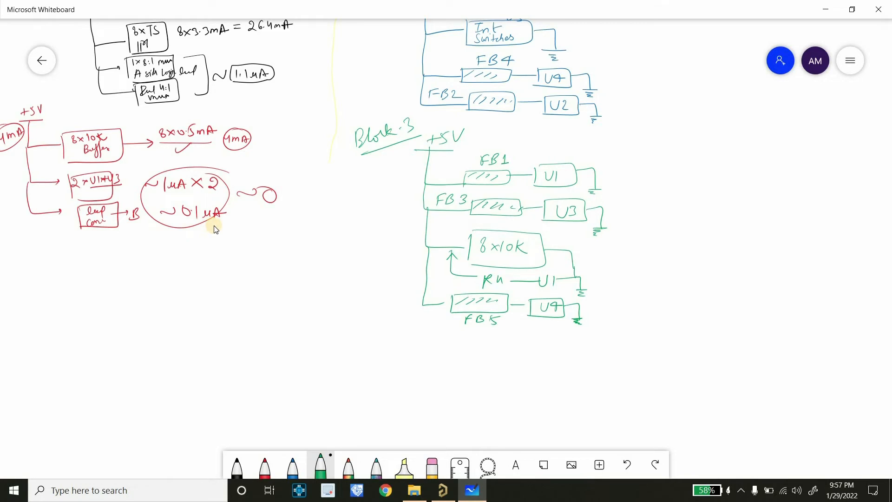
pyautogui.click(443, 491)
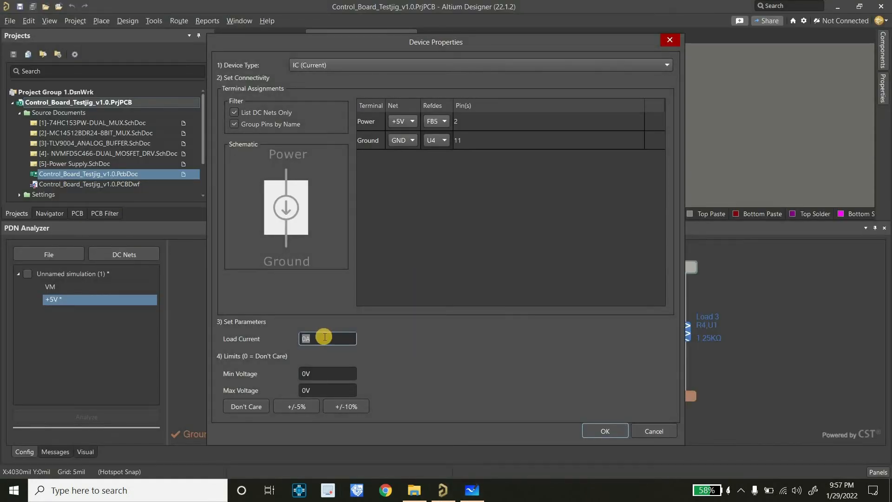
pyautogui.write('0.')
pyautogui.click(282, 407)
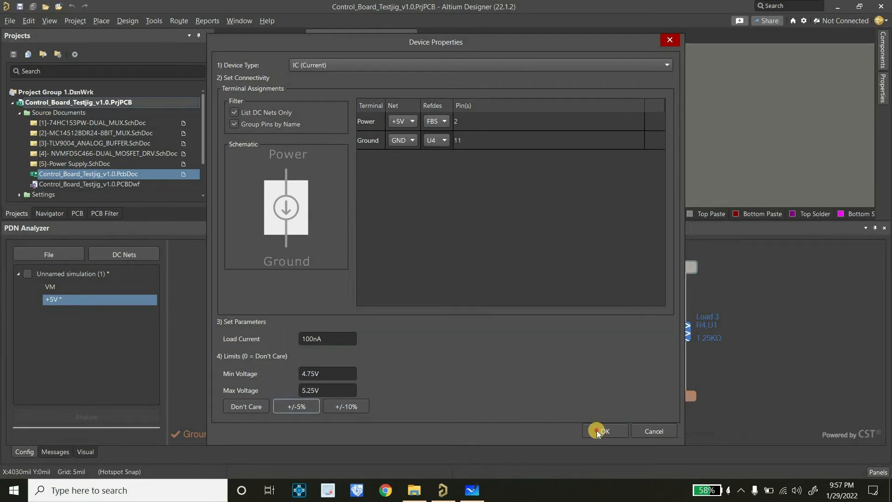
pyautogui.click(596, 430)
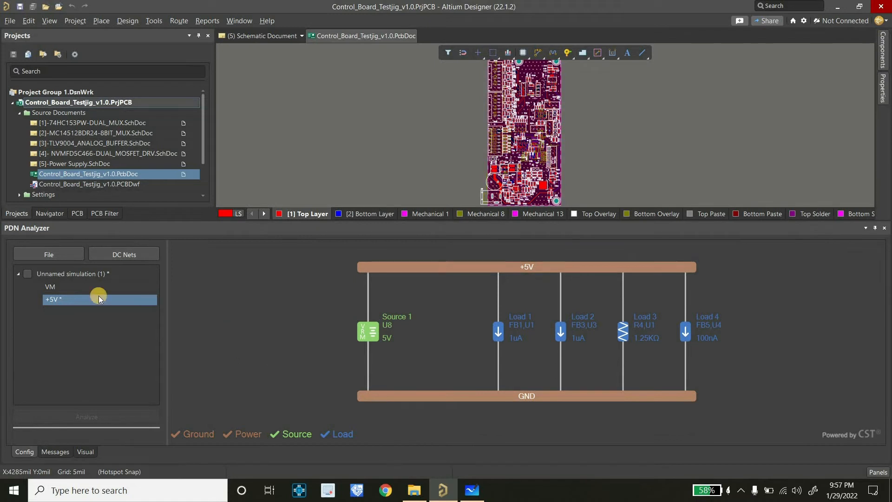
# Add the U9 regulator load of the VM network to a new network as its VRM source.
pyautogui.click(63, 287)
pyautogui.click(684, 333)
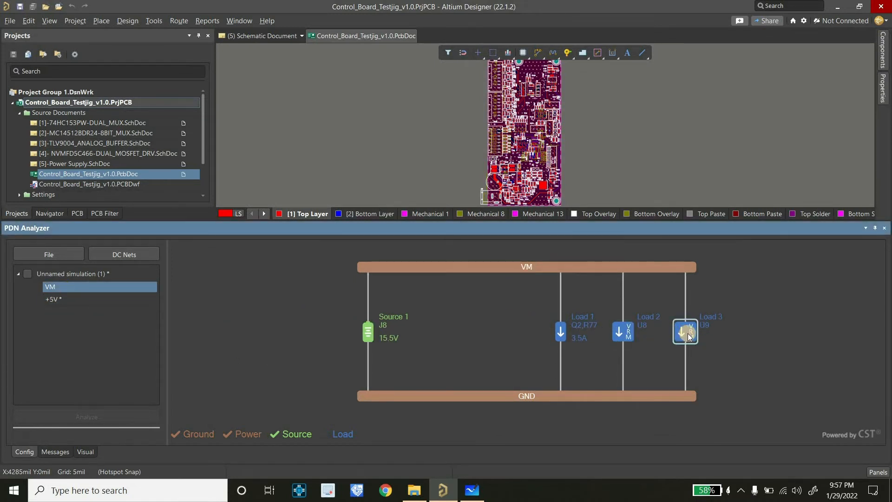
pyautogui.moveTo(689, 336)
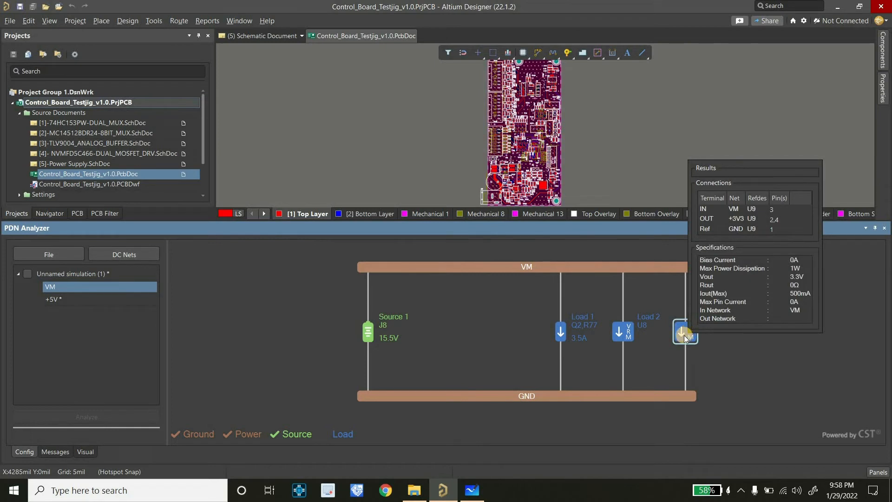
pyautogui.rightClick(684, 336)
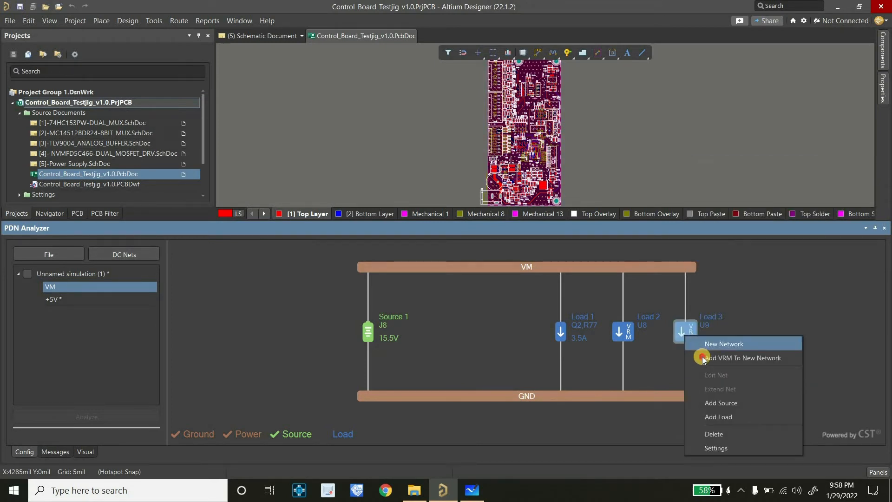
pyautogui.click(734, 357)
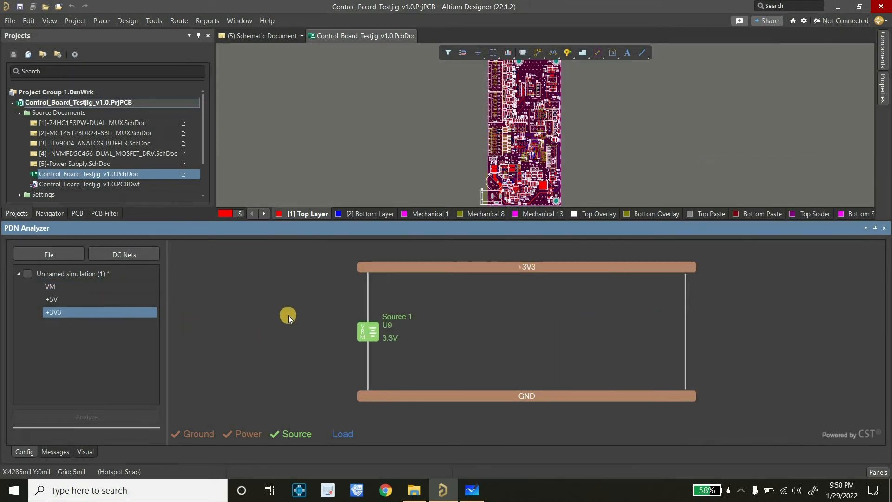
# Switch to Microsoft Whiteboard and examine the +3V3 loads and currents in the Block 2 diagrams.
pyautogui.click(472, 491)
pyautogui.keyDown('ctrl'); pyautogui.scroll(2, 588, 205); pyautogui.keyUp('ctrl')
pyautogui.keyDown('ctrl'); pyautogui.scroll(-2, 632, 202); pyautogui.keyUp('ctrl')
pyautogui.scroll(4, 638, 332)
pyautogui.keyDown('ctrl'); pyautogui.scroll(1, 629, 283); pyautogui.keyUp('ctrl')
pyautogui.rightClick(665, 297)
pyautogui.moveTo(665, 294); pyautogui.dragTo(740, 290)
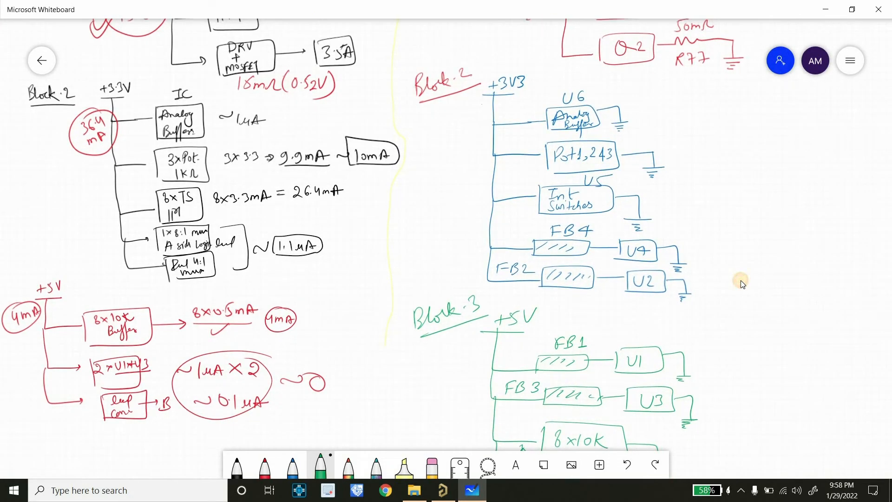
# Back in Altium Designer, add a load to the +3V3 network with U6 on both the Power and Ground terminals.
pyautogui.click(441, 492)
pyautogui.rightClick(555, 268)
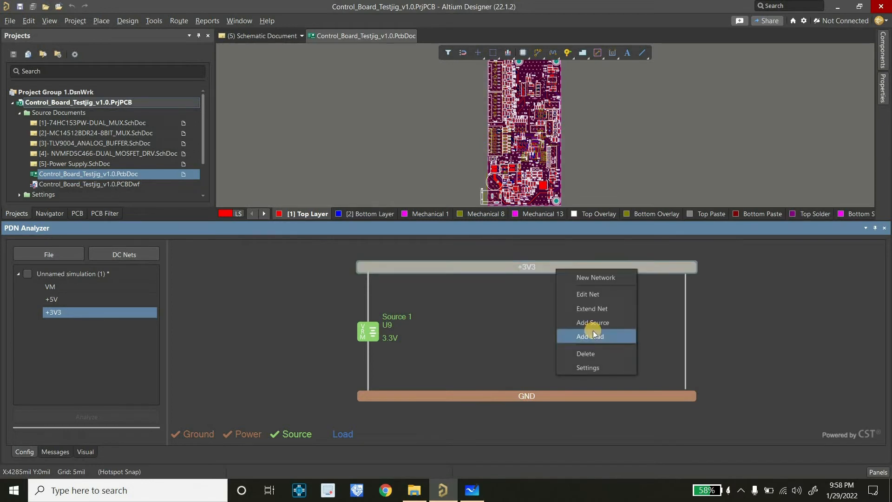
pyautogui.click(560, 335)
pyautogui.click(436, 124)
pyautogui.click(436, 146)
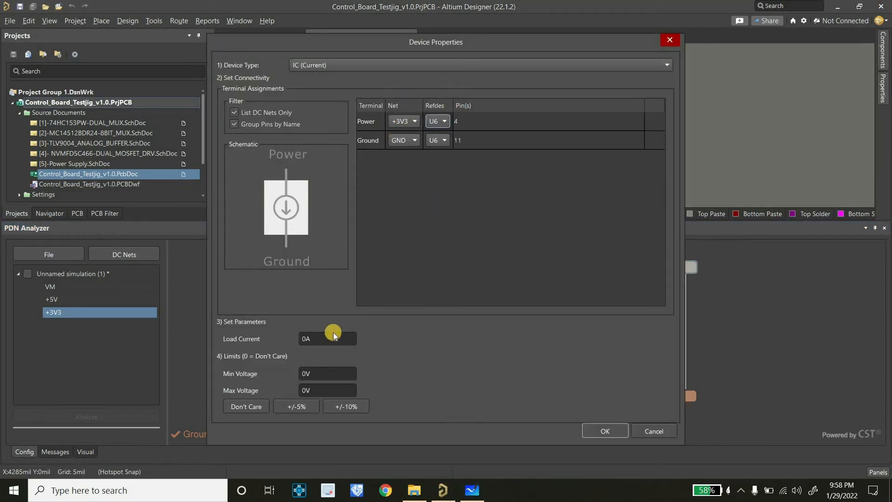
# Check the analog buffer's current on the whiteboard, set the U6 load current to 1uA in Altium Designer, and accept it with +/-5% voltage limits.
pyautogui.click(472, 490)
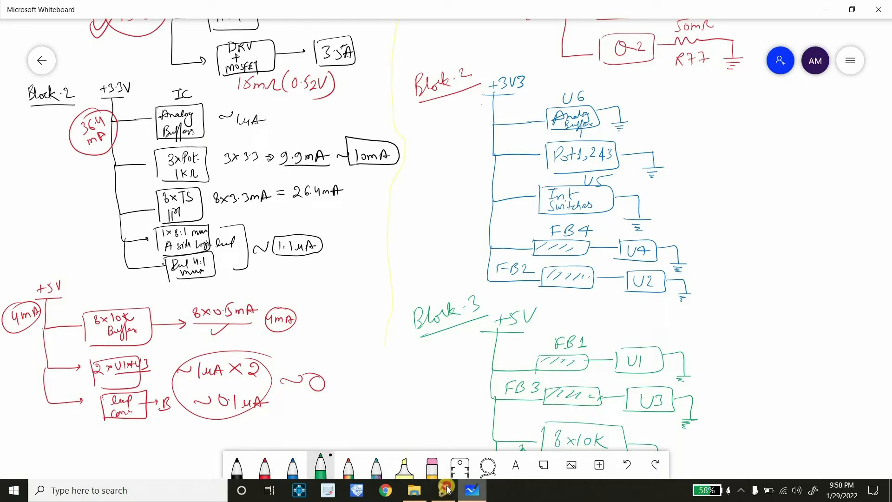
pyautogui.click(447, 489)
pyautogui.click(329, 342)
pyautogui.write('1uA')
pyautogui.click(291, 407)
pyautogui.click(602, 430)
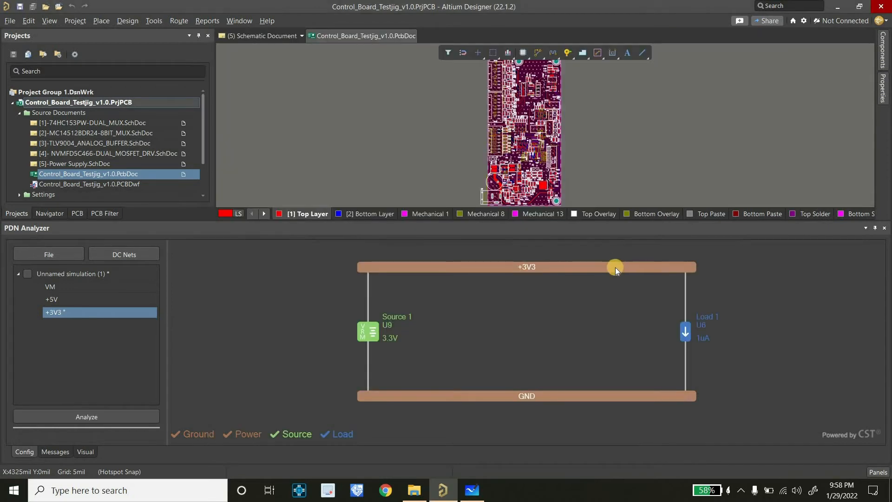
# Start a second load on the +3V3 network and check the three 1K pots in Block 2 on the whiteboard.
pyautogui.rightClick(616, 268)
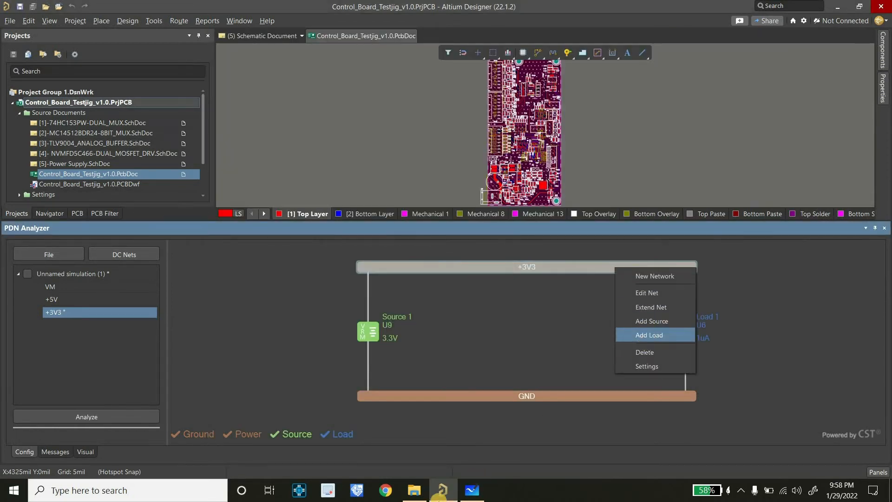
pyautogui.click(649, 335)
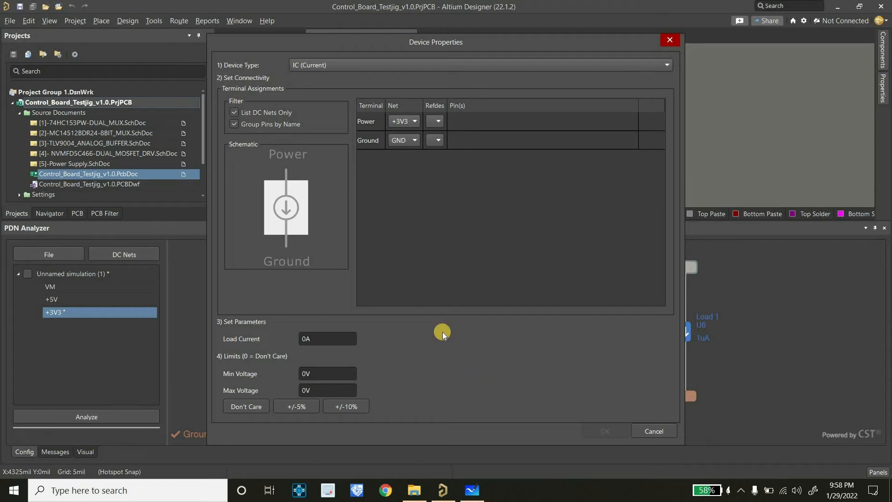
pyautogui.moveTo(454, 496)
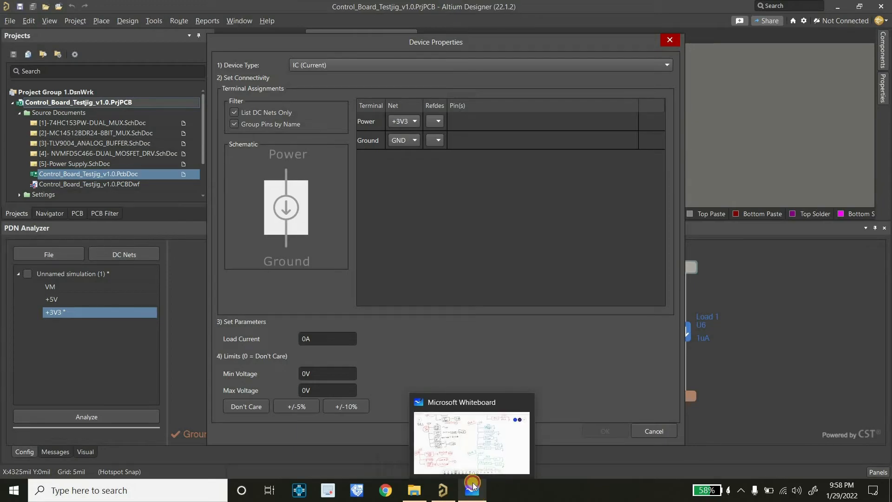
pyautogui.click(478, 497)
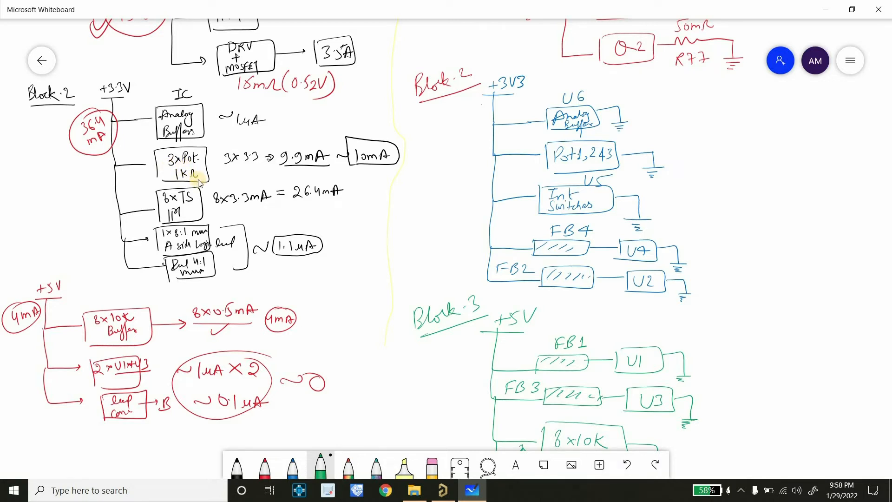
# Divide 1 by 3 in Calculator for the three parallel 1K pots' equivalent resistance, and return to the load's properties in Altium Designer.
pyautogui.click(139, 491)
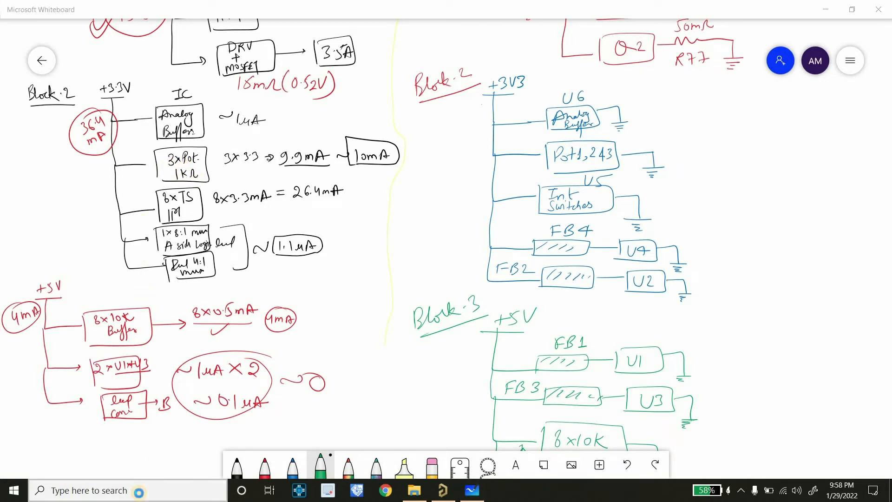
pyautogui.write('Cal')
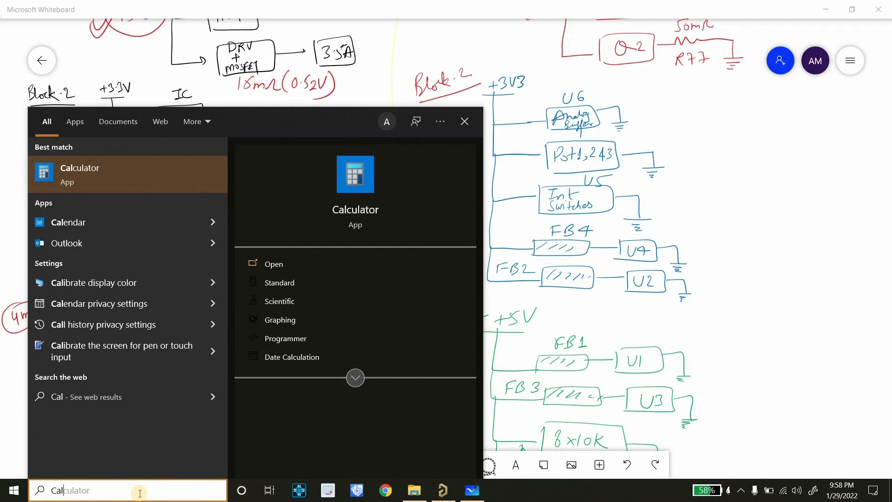
pyautogui.press('Return')
pyautogui.moveTo(132, 152); pyautogui.dragTo(490, 97)
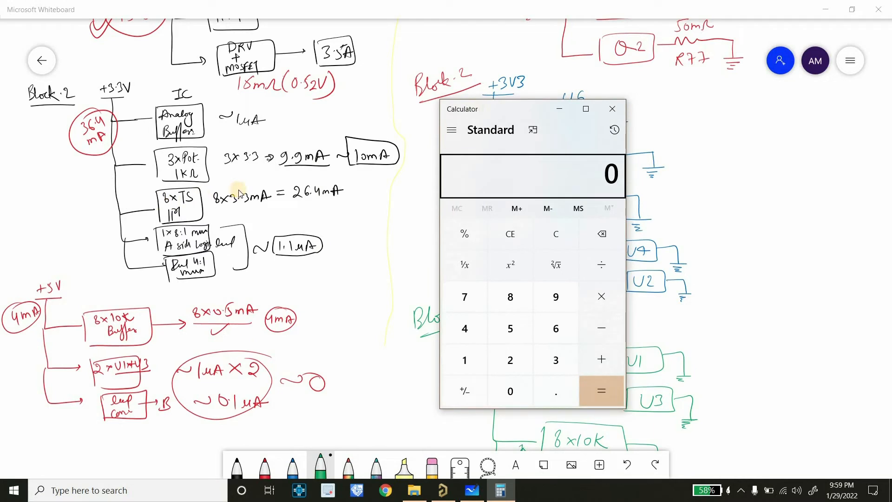
pyautogui.click(465, 362)
pyautogui.click(601, 266)
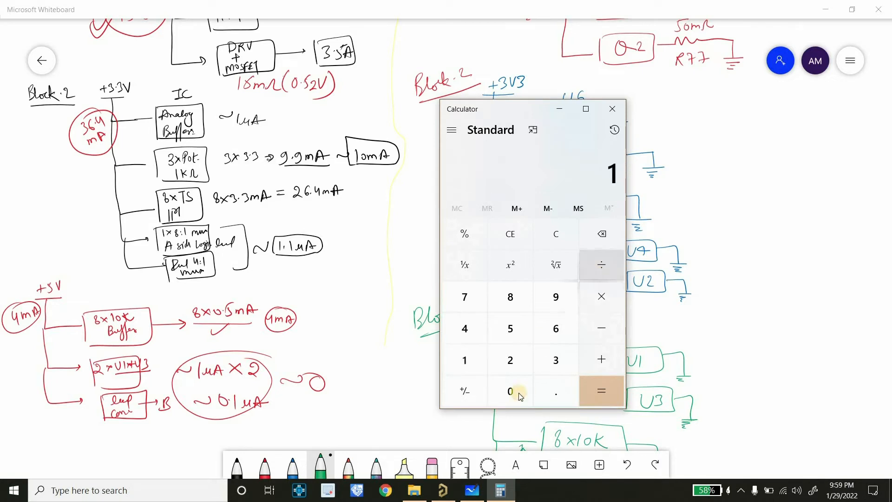
pyautogui.click(542, 364)
pyautogui.click(602, 391)
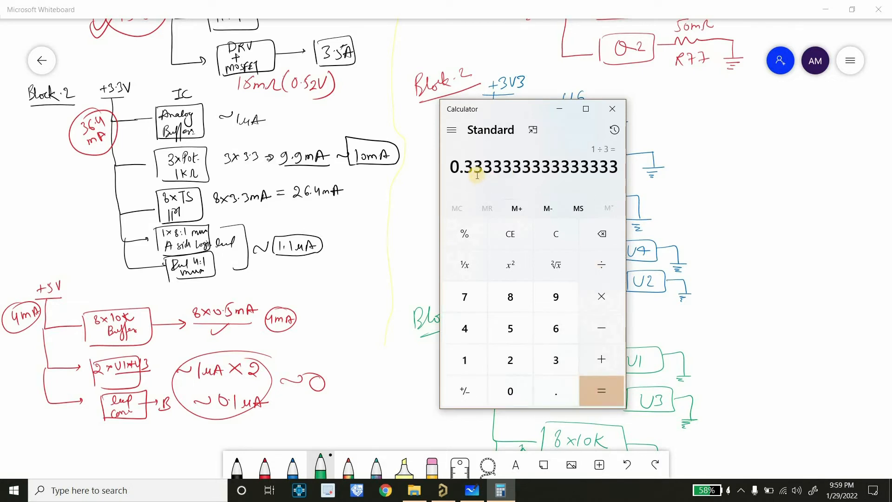
pyautogui.click(622, 109)
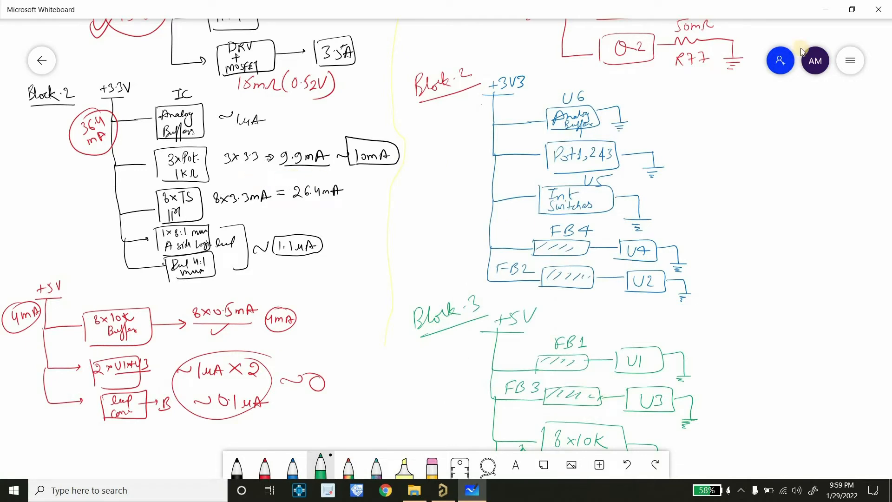
pyautogui.click(821, 10)
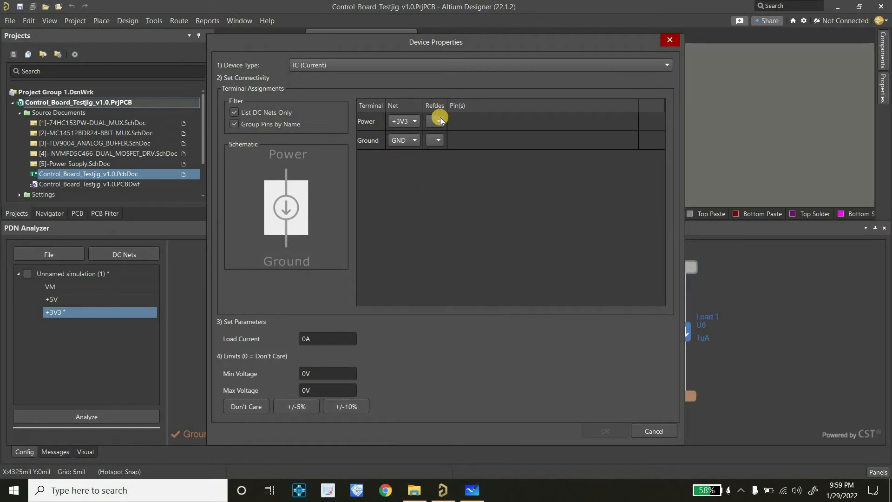
pyautogui.click(440, 120)
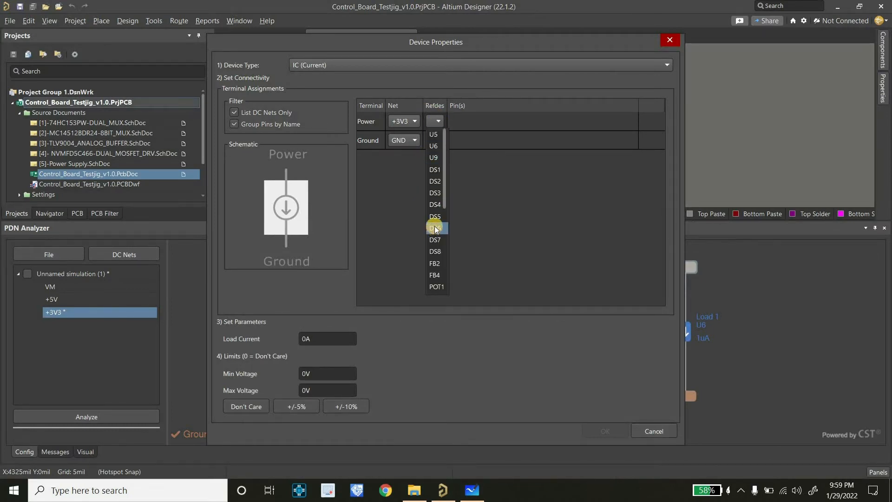
pyautogui.scroll(-2, 435, 232)
pyautogui.click(440, 141)
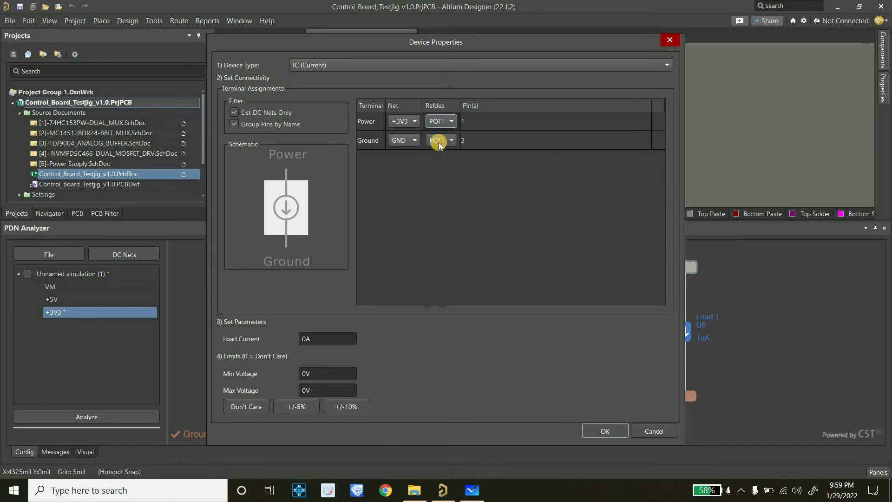
pyautogui.doubleClick(318, 338)
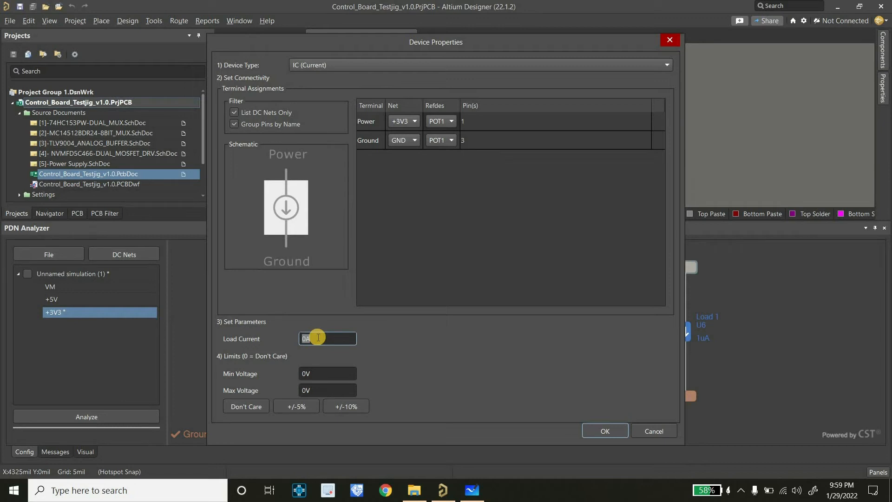
# Change the second +3V3 load's device type to Resistor, with a resistance of 330Ω and +/-5% voltage limits.
pyautogui.click(313, 78)
pyautogui.click(313, 90)
pyautogui.doubleClick(320, 339)
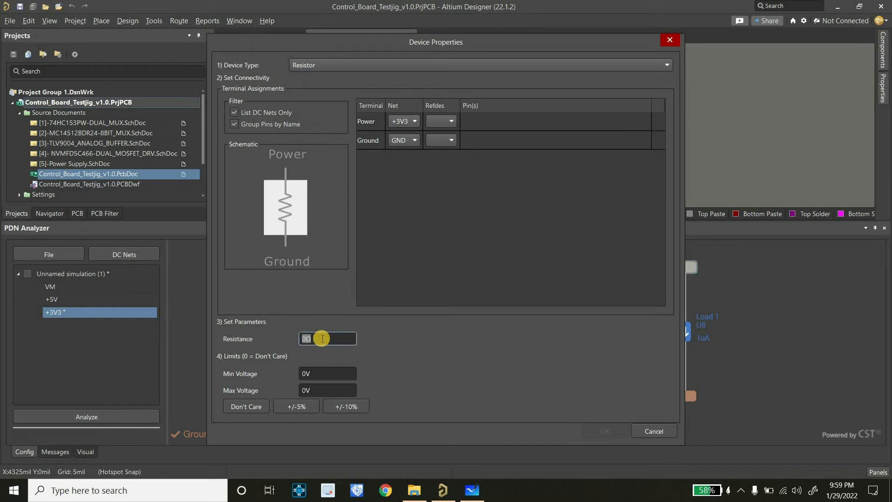
pyautogui.write('0')
pyautogui.click(310, 402)
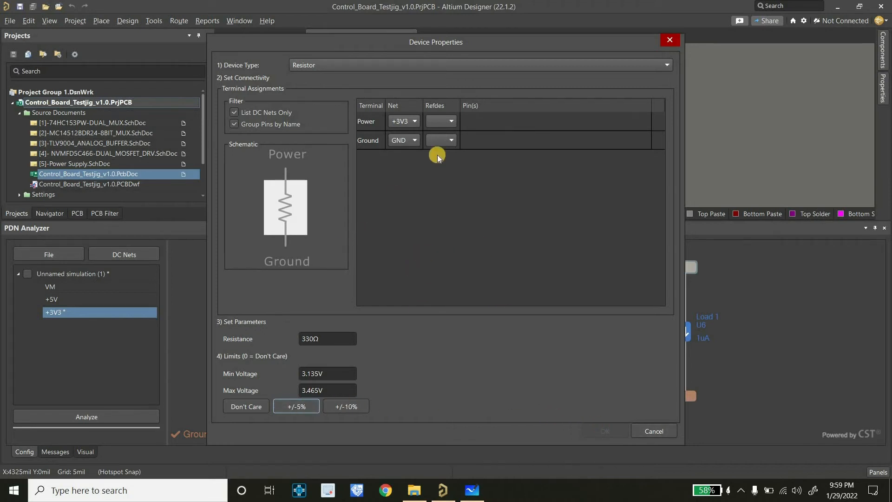
# Assign POT1 to the resistor load's Power and Ground terminals.
pyautogui.click(444, 121)
pyautogui.scroll(-3, 448, 197)
pyautogui.click(440, 190)
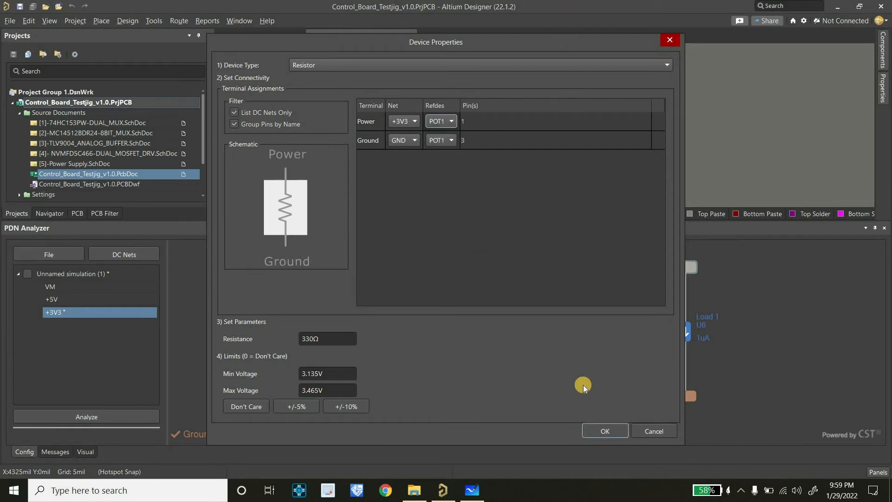
# Confirm the POT1 load, add a third load on the +3V3 network and assign U5 from the whiteboard's Block 2 to its terminals.
pyautogui.click(605, 430)
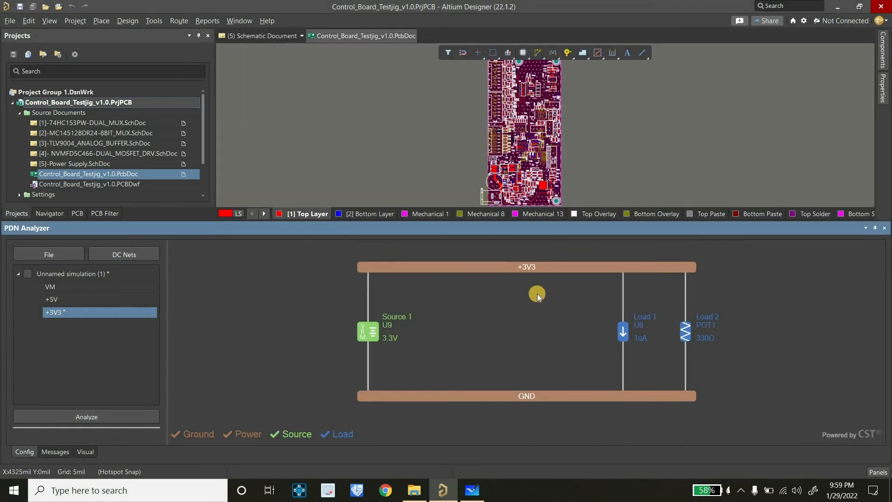
pyautogui.rightClick(571, 270)
pyautogui.click(586, 338)
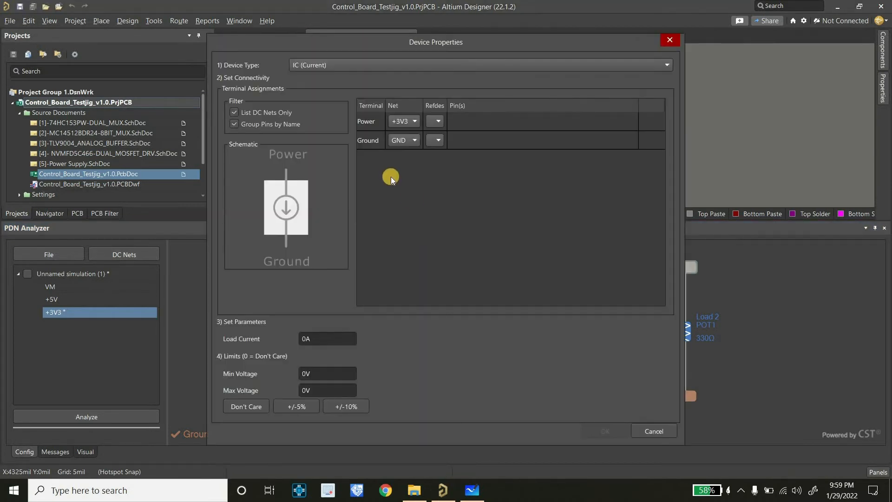
pyautogui.click(472, 491)
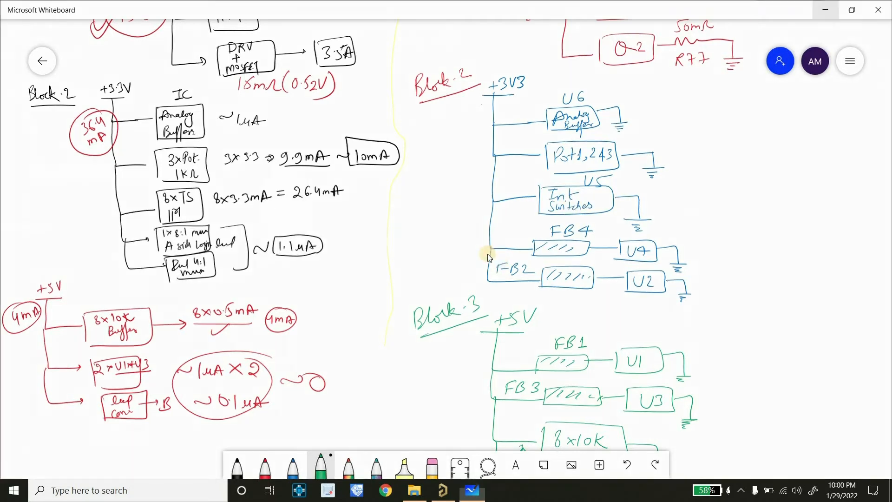
pyautogui.hotkey('alt', 'Tab')
pyautogui.click(438, 120)
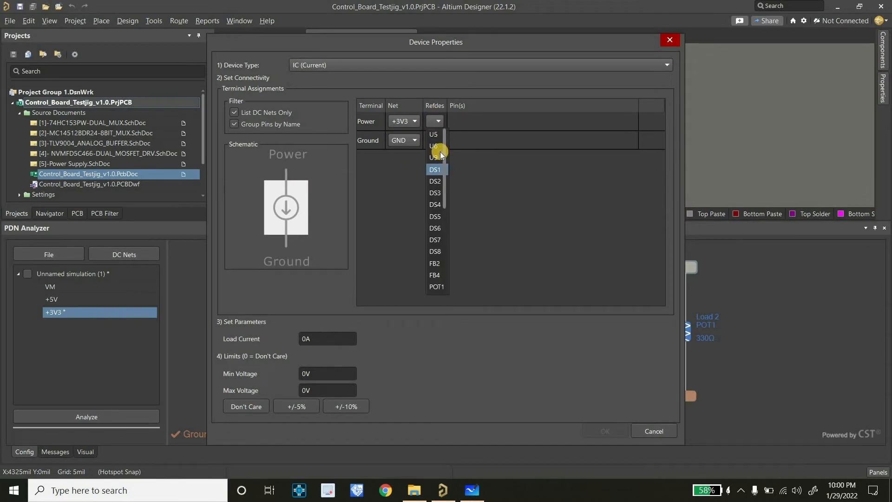
pyautogui.click(434, 135)
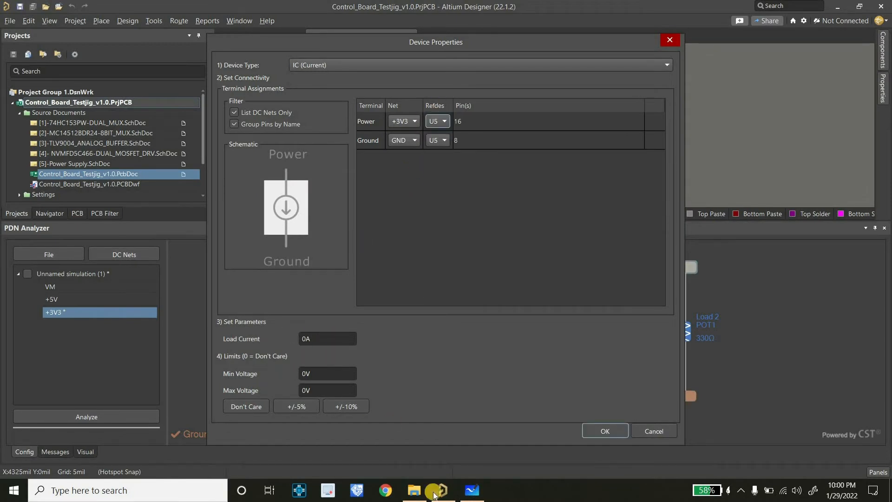
# Check the switches' current on the whiteboard, and set the U5 load to 26.4mA with +/-5% voltage limits.
pyautogui.click(472, 493)
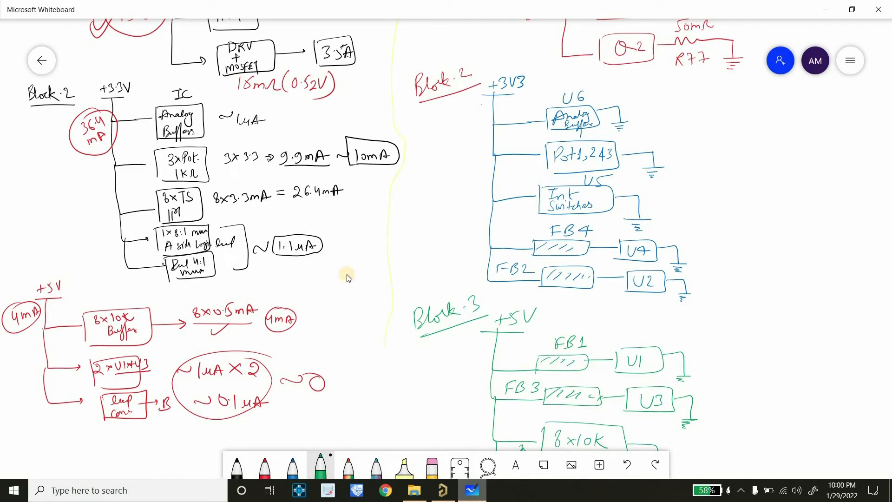
pyautogui.hotkey('alt', 'Tab')
pyautogui.click(327, 338)
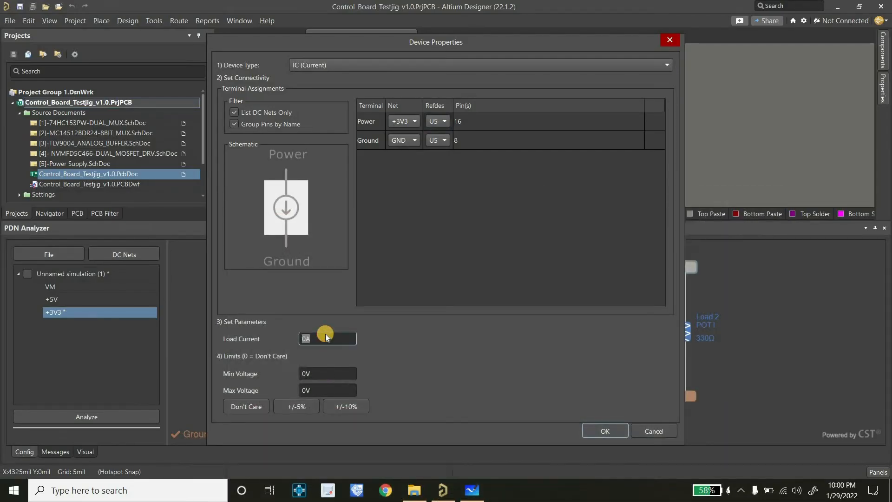
pyautogui.write('26.4mA')
pyautogui.click(297, 406)
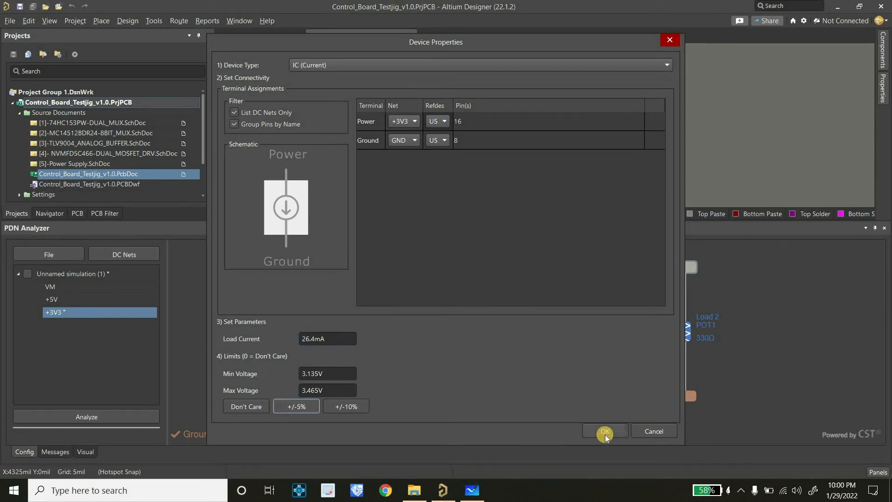
pyautogui.click(605, 431)
# Add a fourth load on the +3V3 network with FB4 as the Power terminal and U4 as the Ground terminal.
pyautogui.rightClick(496, 269)
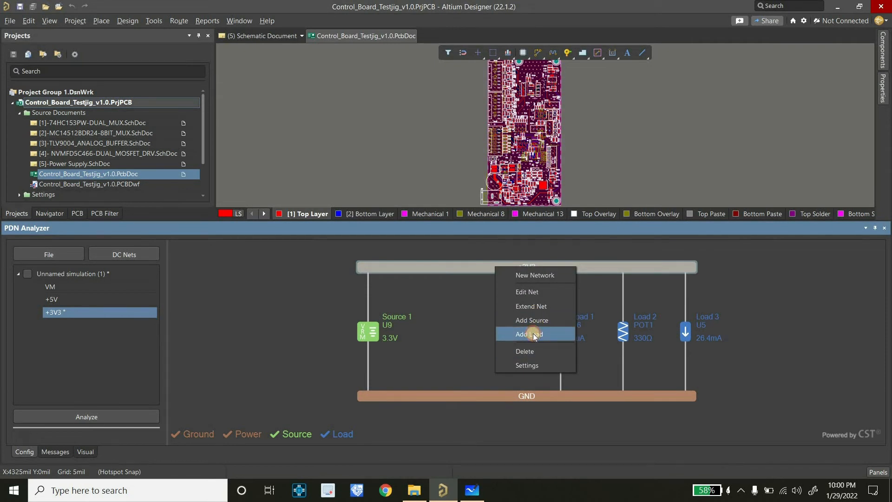
pyautogui.click(533, 333)
pyautogui.moveTo(473, 491)
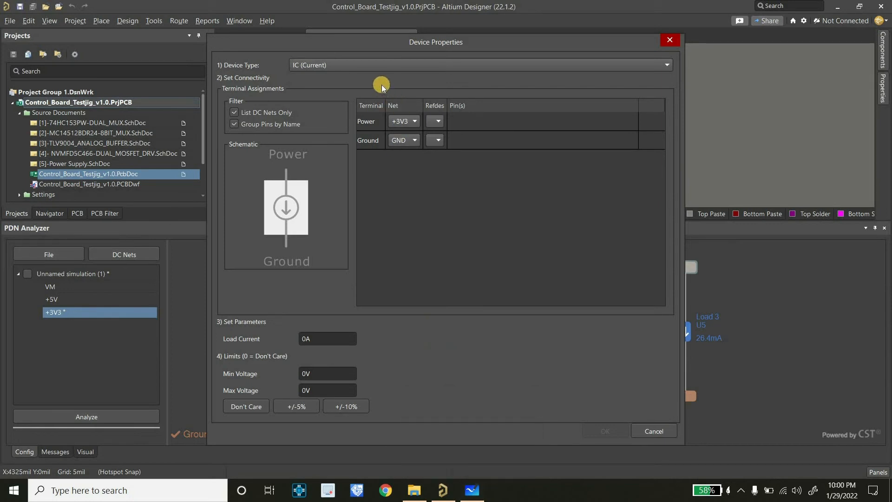
pyautogui.click(428, 122)
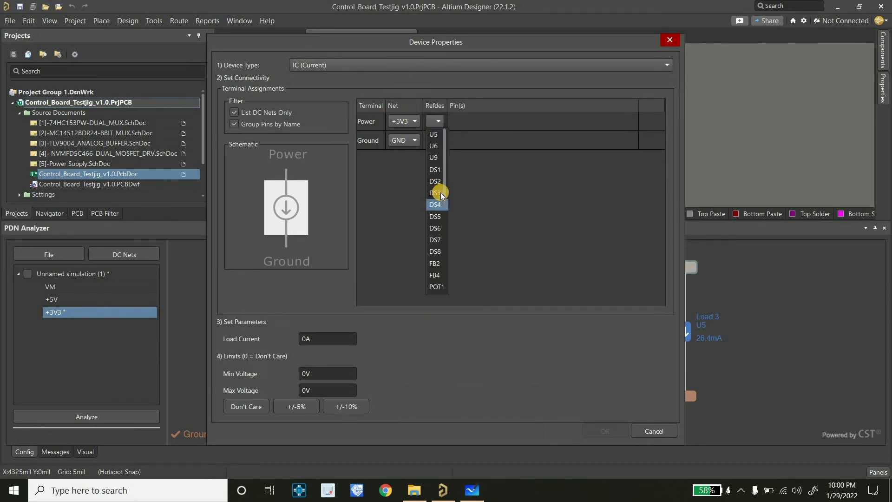
pyautogui.click(435, 276)
pyautogui.click(439, 142)
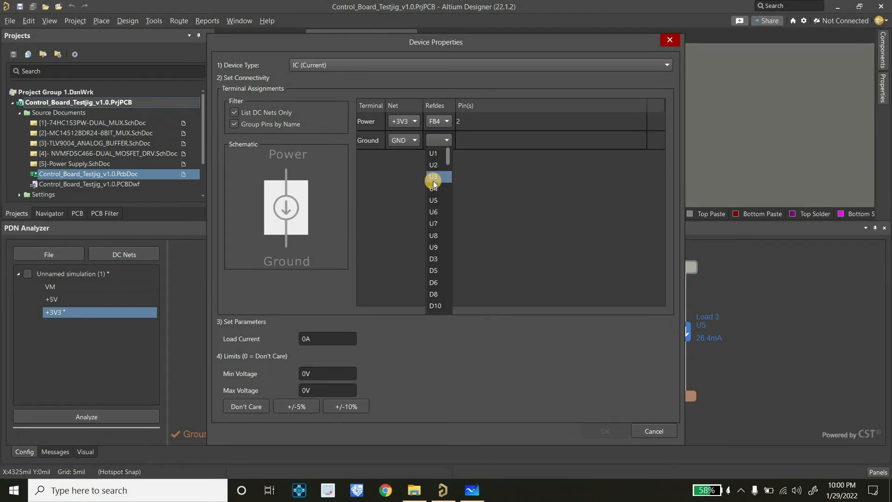
pyautogui.click(433, 178)
pyautogui.click(430, 139)
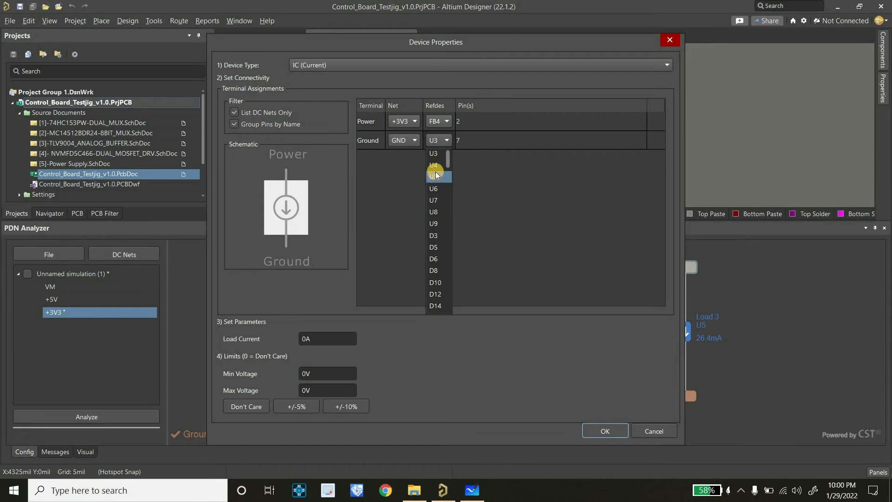
pyautogui.click(419, 166)
# Check the mux current on the whiteboard, then set the FB4/U4 load to 1.1uA with percentage voltage limits and confirm it.
pyautogui.doubleClick(310, 338)
pyautogui.hotkey('alt', 'Tab')
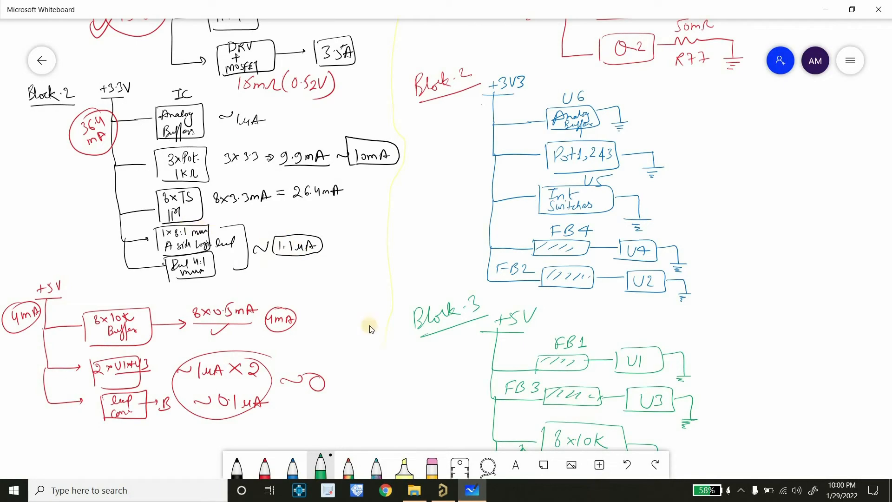
pyautogui.hotkey('alt', 'Tab')
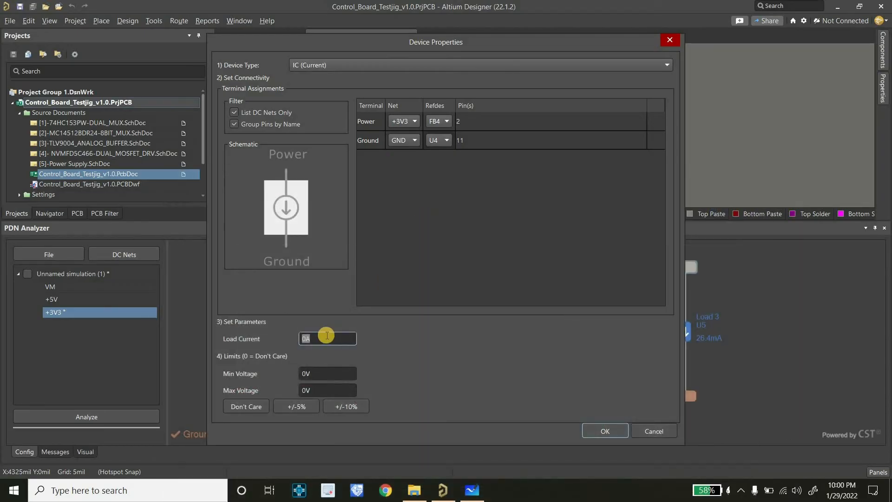
pyautogui.write('1.1u')
pyautogui.click(297, 407)
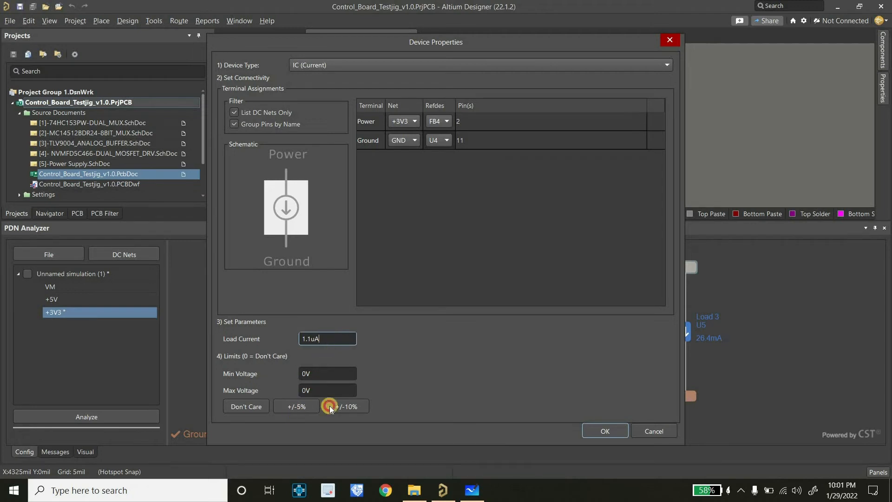
pyautogui.press('Return')
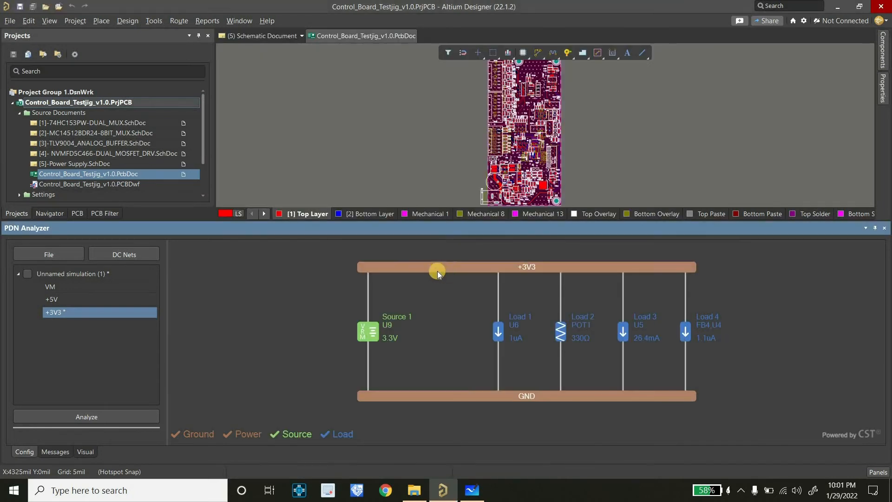
# Add a fifth load on the +3V3 network with FB2 as the Power terminal and U2 as the Ground terminal.
pyautogui.rightClick(473, 342)
pyautogui.click(472, 340)
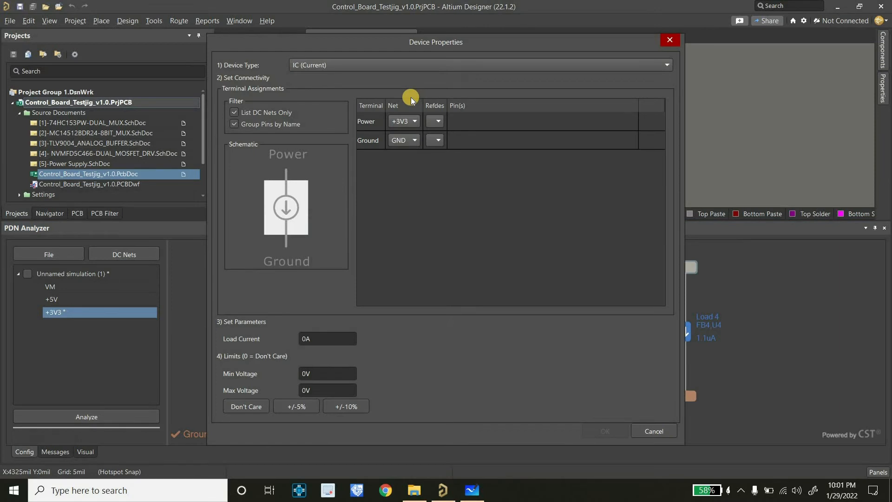
pyautogui.click(436, 122)
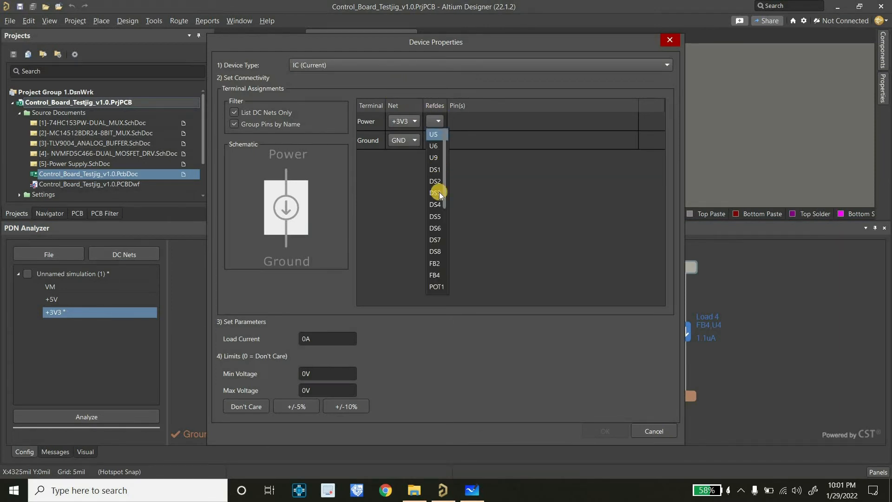
pyautogui.click(436, 263)
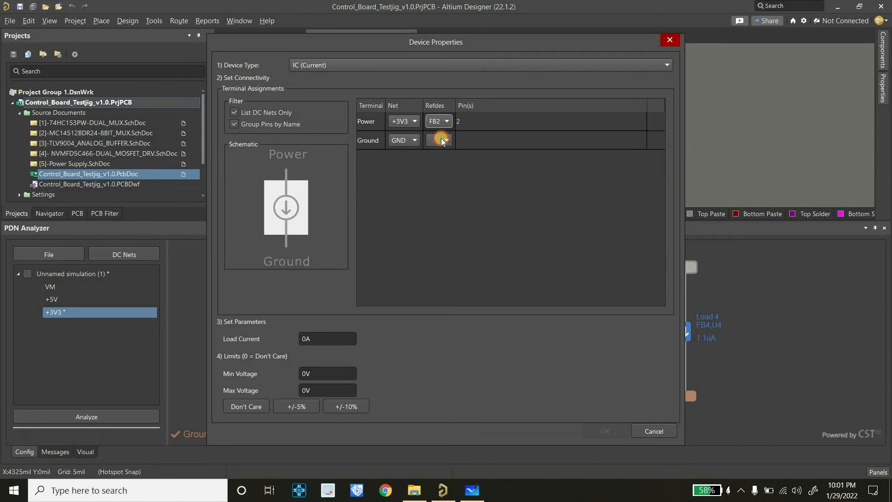
pyautogui.click(442, 139)
pyautogui.click(437, 165)
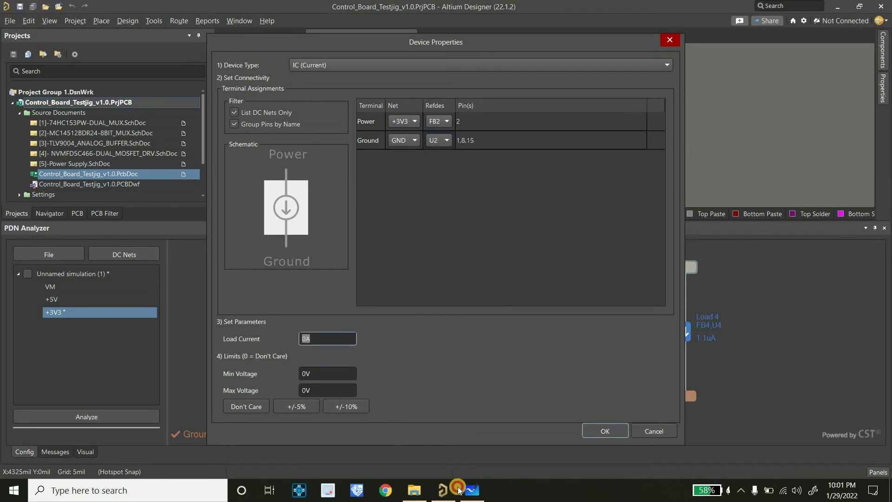
# Recheck the mux current on the whiteboard, and set the FB2/U2 load to 1.1uA with +/-5% voltage limits.
pyautogui.click(470, 490)
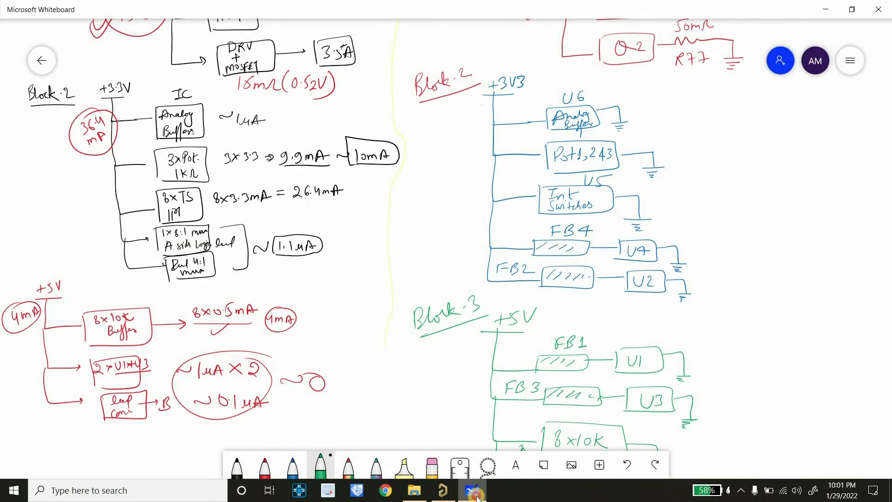
pyautogui.click(473, 491)
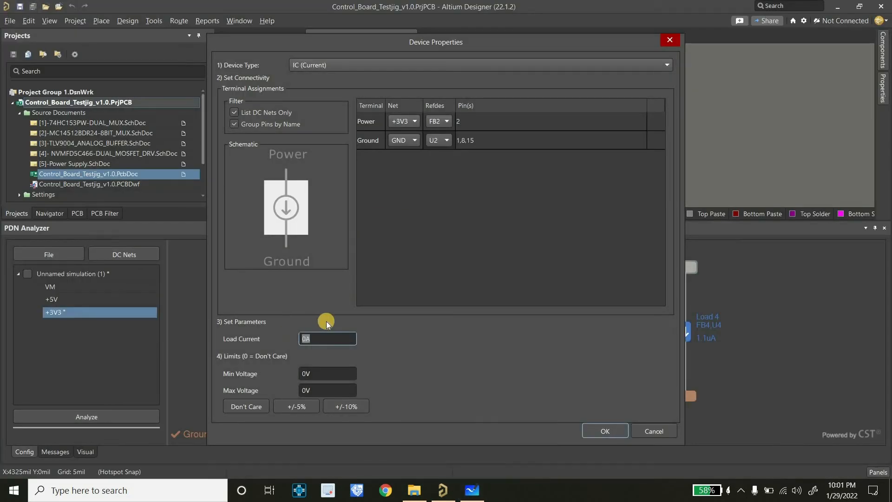
pyautogui.write('uA')
pyautogui.click(282, 407)
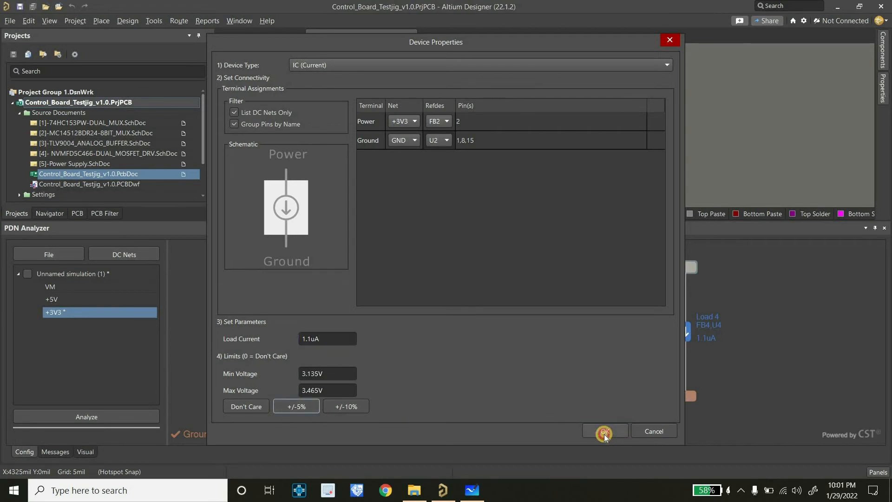
pyautogui.click(604, 432)
# Save the simulation and review the VM, +5V and +3V3 network diagrams, ending on VM.
pyautogui.click(48, 253)
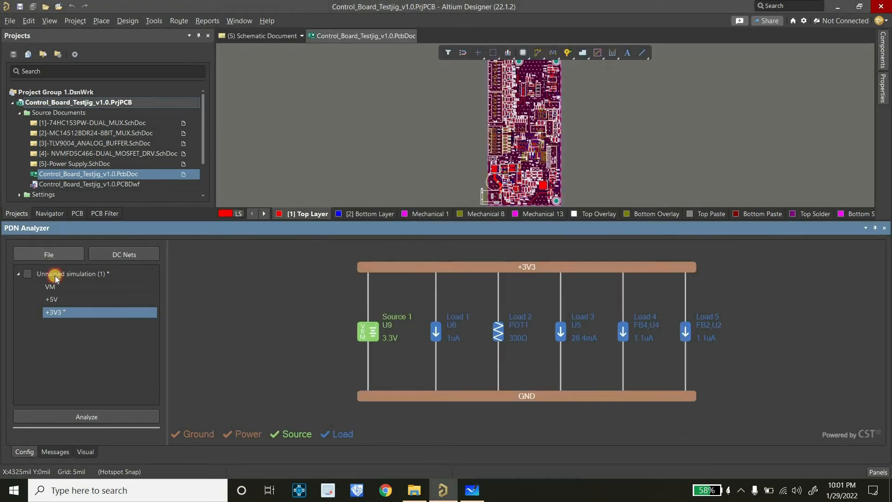
pyautogui.click(208, 308)
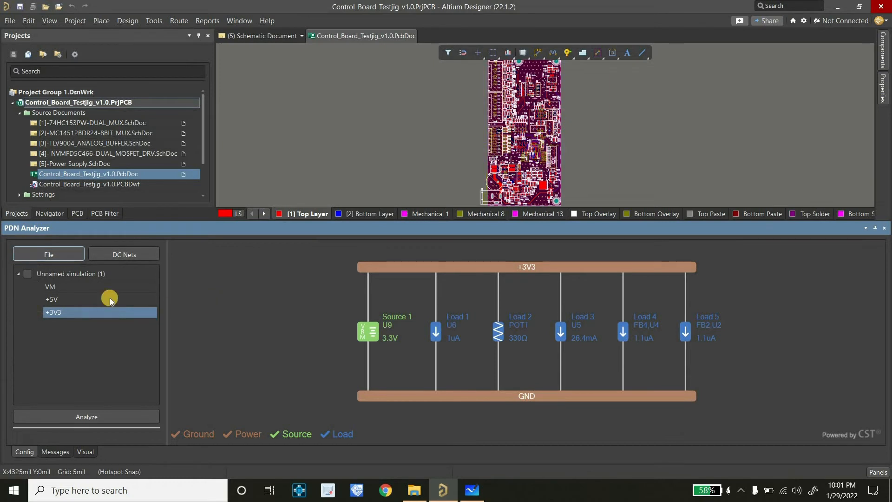
pyautogui.click(67, 285)
pyautogui.click(63, 300)
pyautogui.click(64, 311)
pyautogui.click(69, 298)
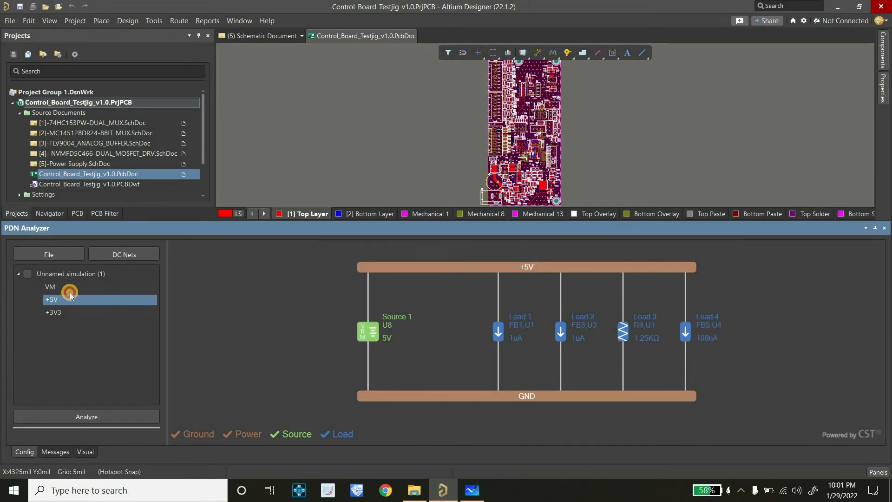
pyautogui.click(69, 287)
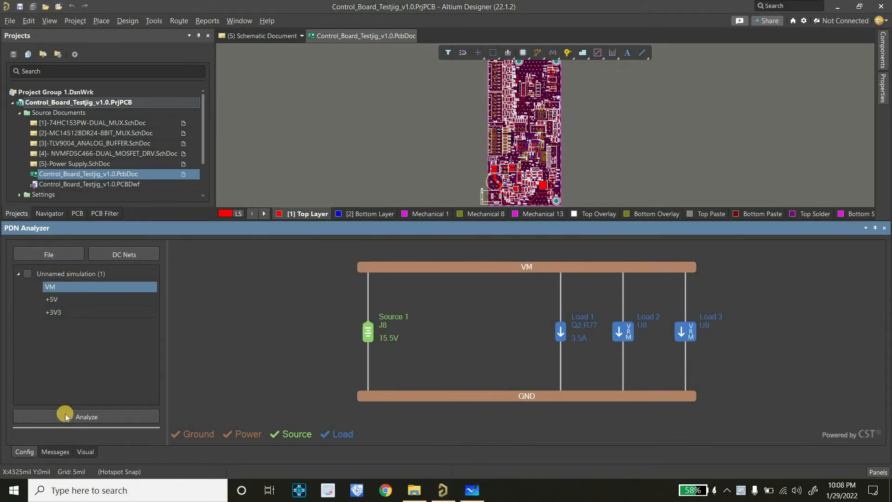
# Run the PDN analysis and examine the solved currents and voltages on the VM network diagram.
pyautogui.click(65, 415)
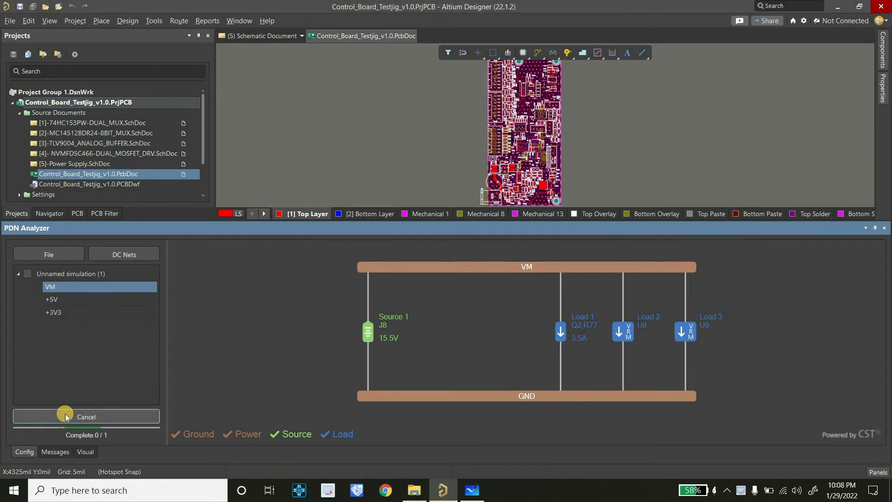
pyautogui.click(23, 450)
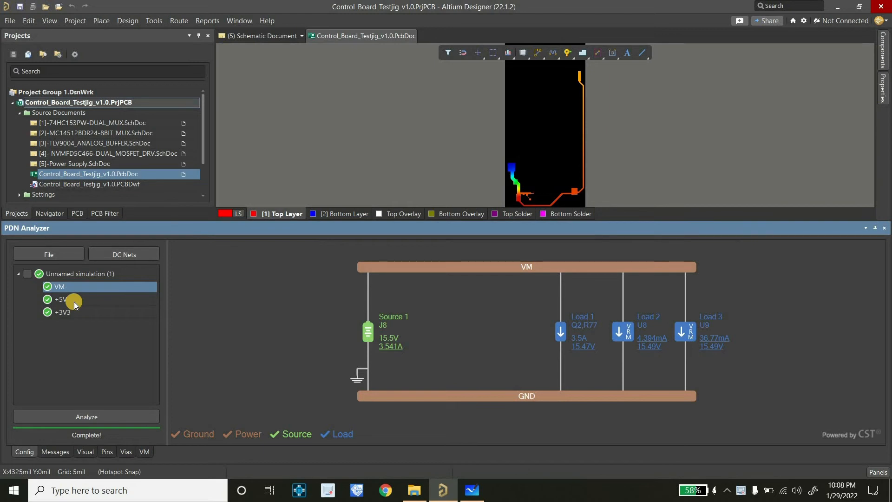
pyautogui.click(82, 452)
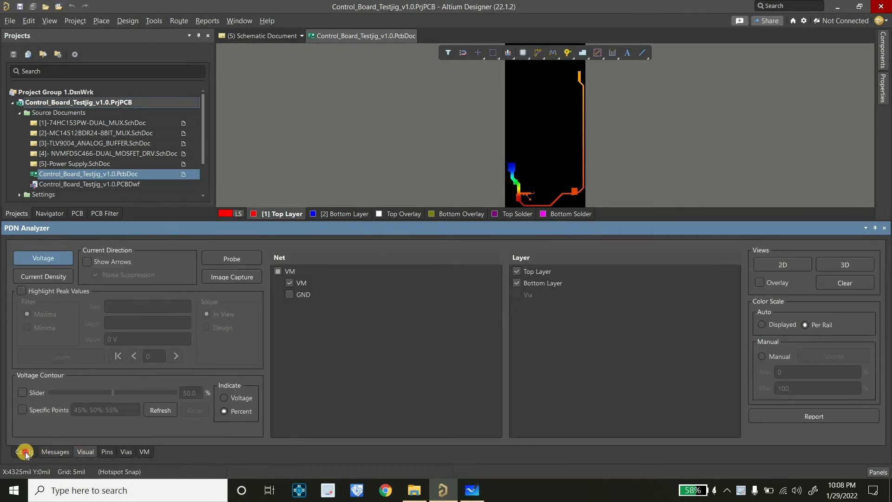
pyautogui.click(25, 453)
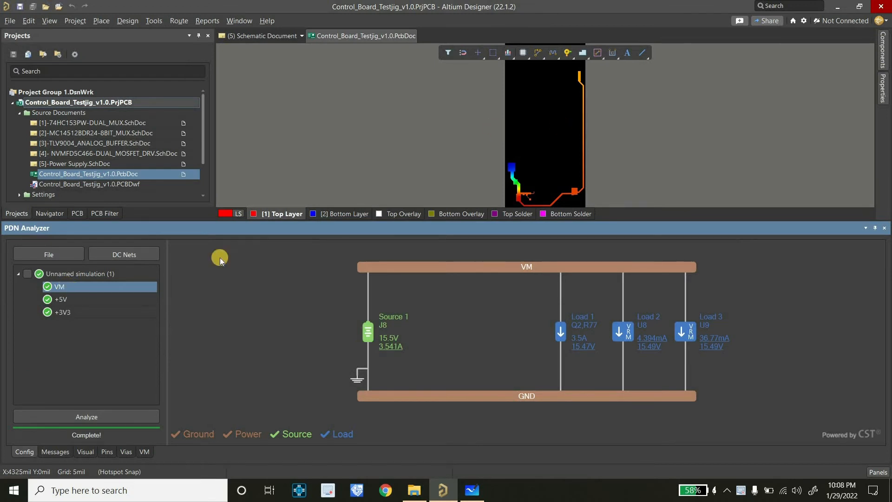
# Show the VM net's voltage plot and highlight its peak values using the Maxima filter.
pyautogui.click(85, 451)
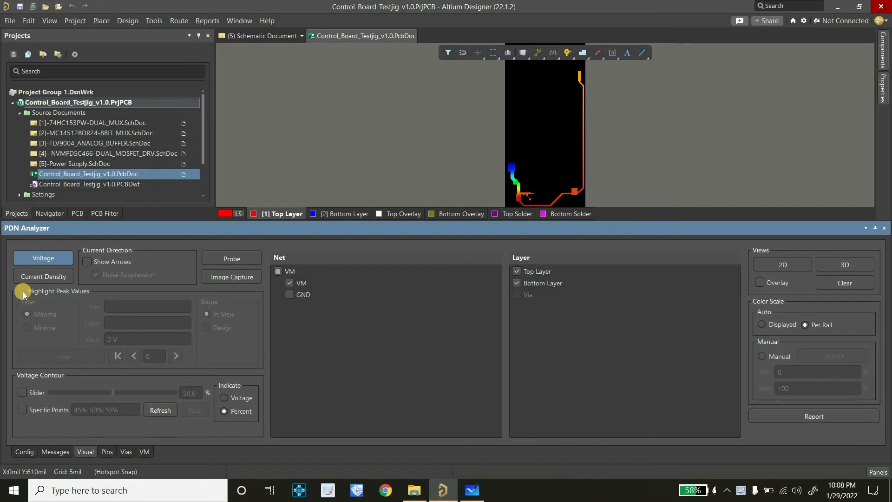
pyautogui.click(54, 291)
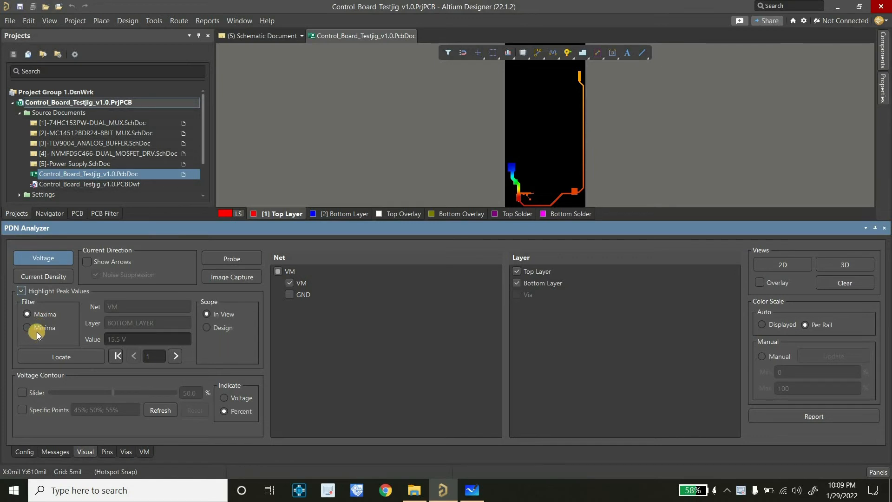
pyautogui.keyDown('ctrl'); pyautogui.scroll(-1, 408, 144); pyautogui.keyUp('ctrl')
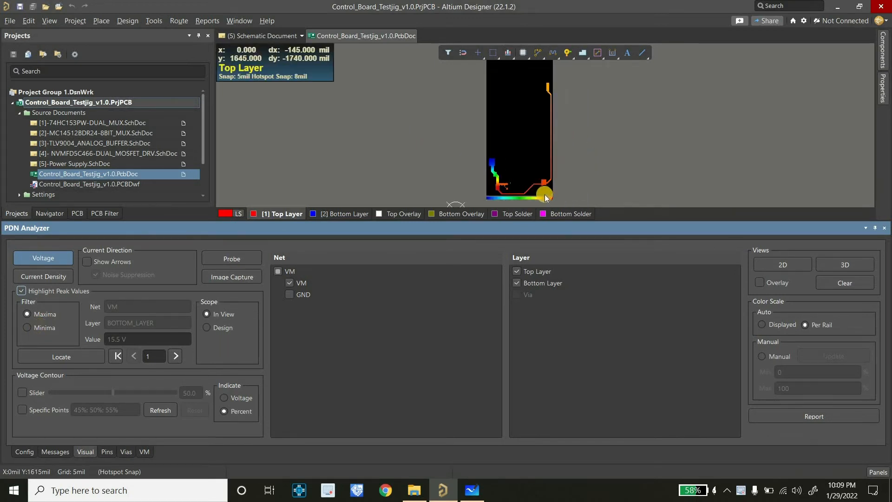
# Examine the VM net's voltage maxima on the board, and use the Minima filter to inspect its lowest-voltage area.
pyautogui.keyDown('ctrl'); pyautogui.scroll(3, 544, 195); pyautogui.keyUp('ctrl')
pyautogui.keyDown('ctrl'); pyautogui.scroll(4, 454, 188); pyautogui.keyUp('ctrl')
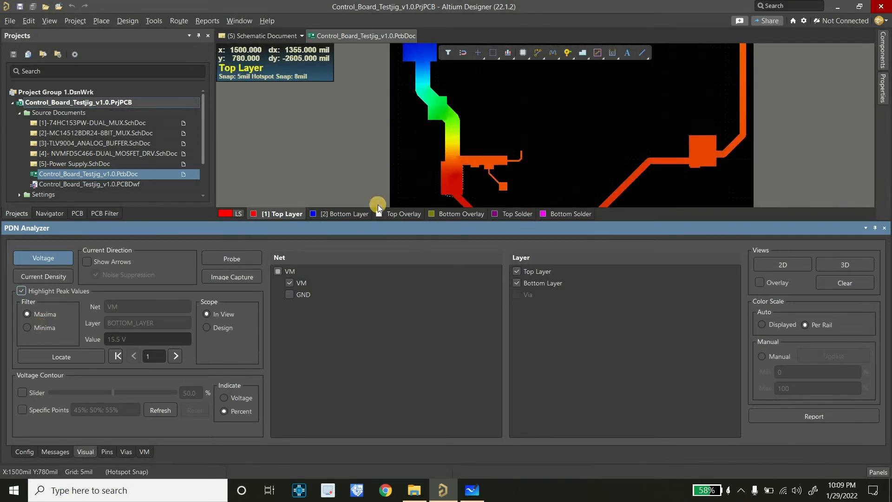
pyautogui.keyDown('ctrl'); pyautogui.scroll(-1, 373, 143); pyautogui.keyUp('ctrl')
pyautogui.keyDown('ctrl'); pyautogui.scroll(-2, 414, 153); pyautogui.keyUp('ctrl')
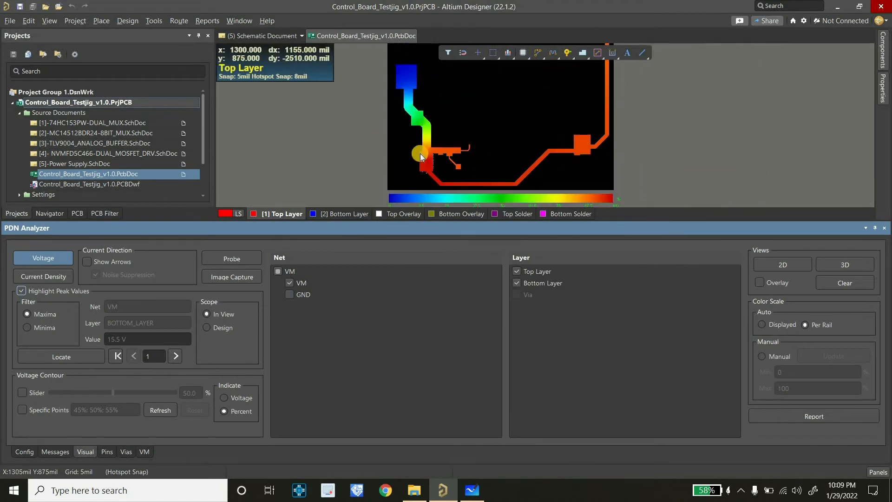
pyautogui.keyDown('ctrl'); pyautogui.scroll(3, 419, 154); pyautogui.keyUp('ctrl')
pyautogui.keyDown('ctrl'); pyautogui.scroll(-2, 443, 170); pyautogui.keyUp('ctrl')
pyautogui.keyDown('ctrl'); pyautogui.scroll(3, 442, 170); pyautogui.keyUp('ctrl')
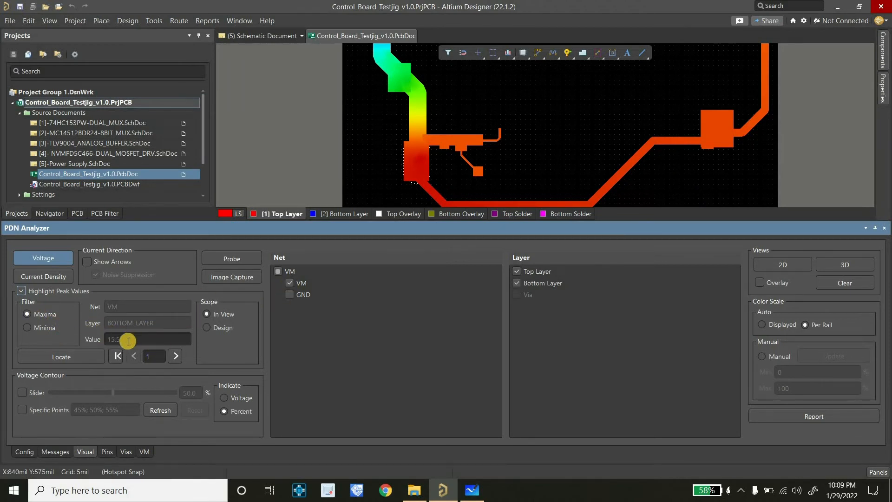
pyautogui.click(26, 328)
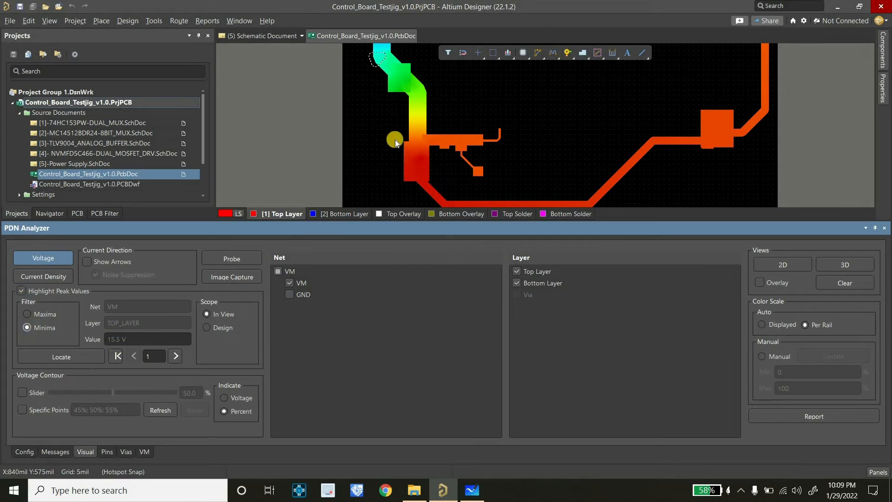
pyautogui.keyDown('ctrl'); pyautogui.scroll(-2, 395, 139); pyautogui.keyUp('ctrl')
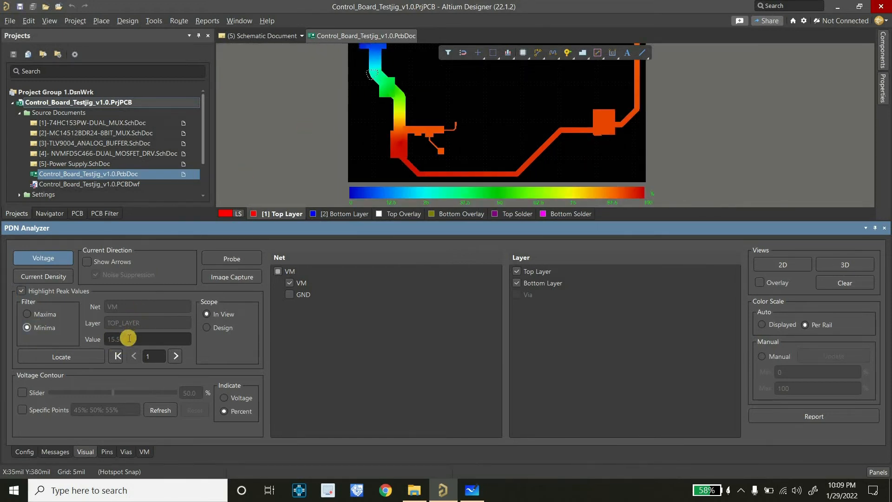
pyautogui.keyDown('ctrl'); pyautogui.scroll(-2, 364, 144); pyautogui.keyUp('ctrl')
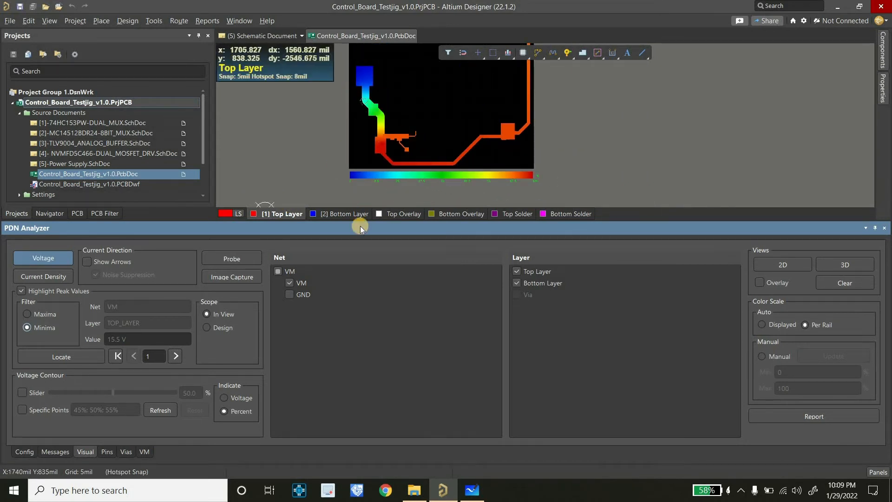
# Show the VM net's current density plot and highlight its peak values using the Maxima filter.
pyautogui.click(49, 277)
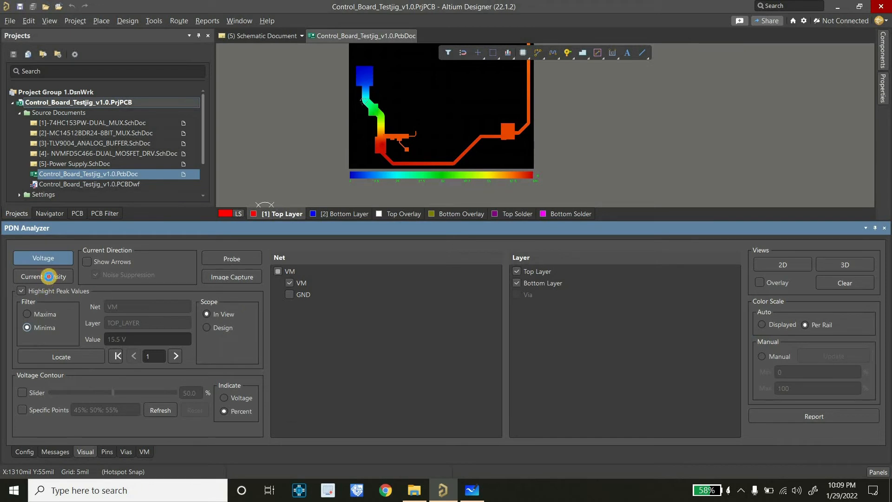
pyautogui.click(27, 314)
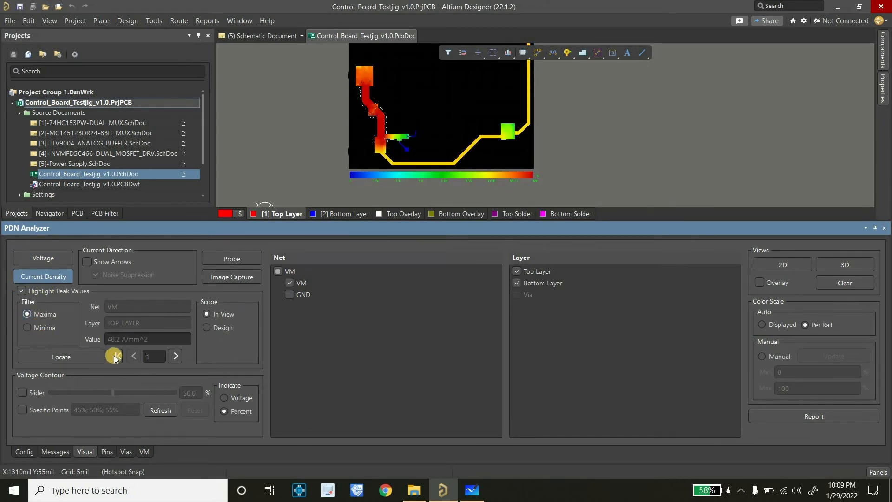
pyautogui.keyDown('ctrl'); pyautogui.scroll(2, 359, 85); pyautogui.keyUp('ctrl')
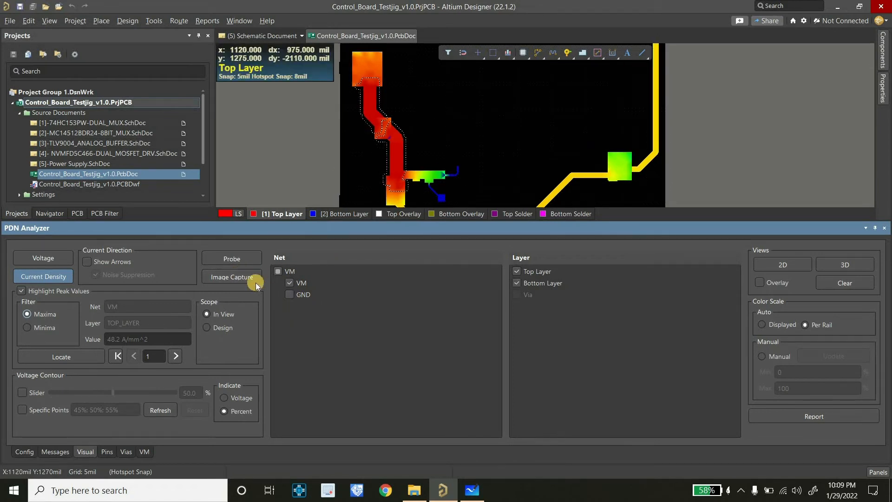
# Capture an image of the VM current density plot and save it with the caption "Screenshot 001_VM_48.2A/mm2".
pyautogui.click(238, 278)
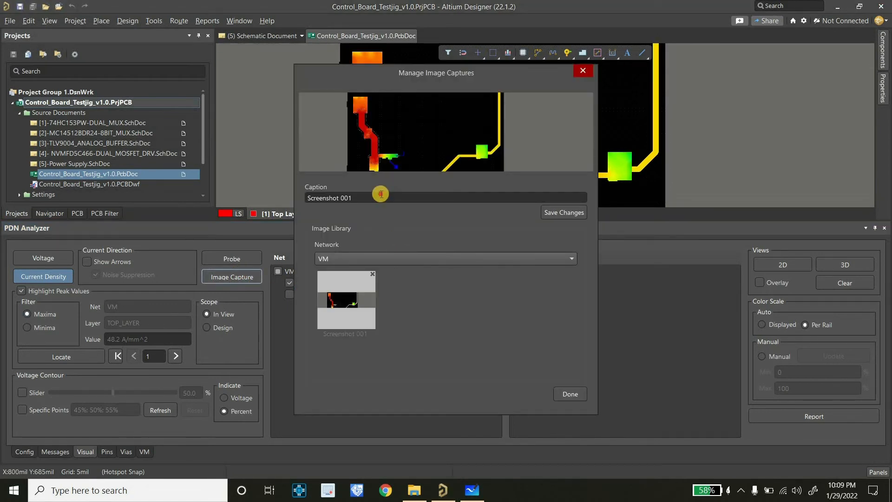
pyautogui.click(378, 197)
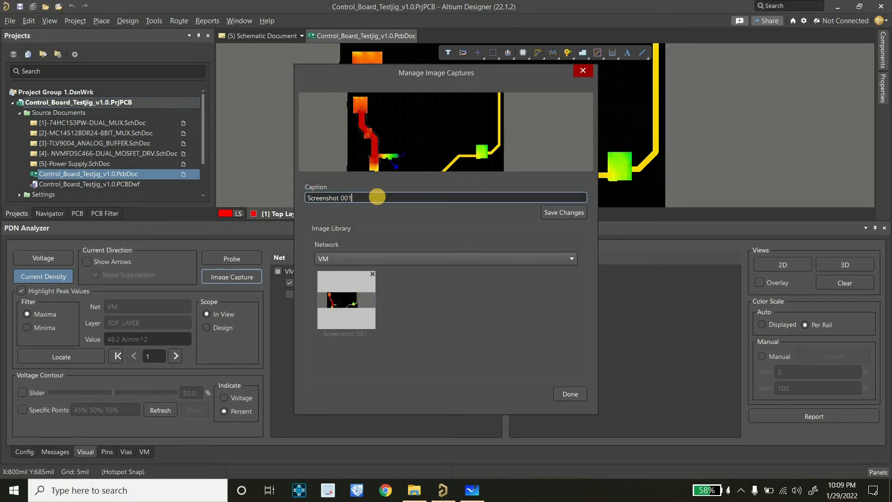
pyautogui.write('_VM_48.2A/mm2')
pyautogui.click(563, 213)
pyautogui.click(569, 393)
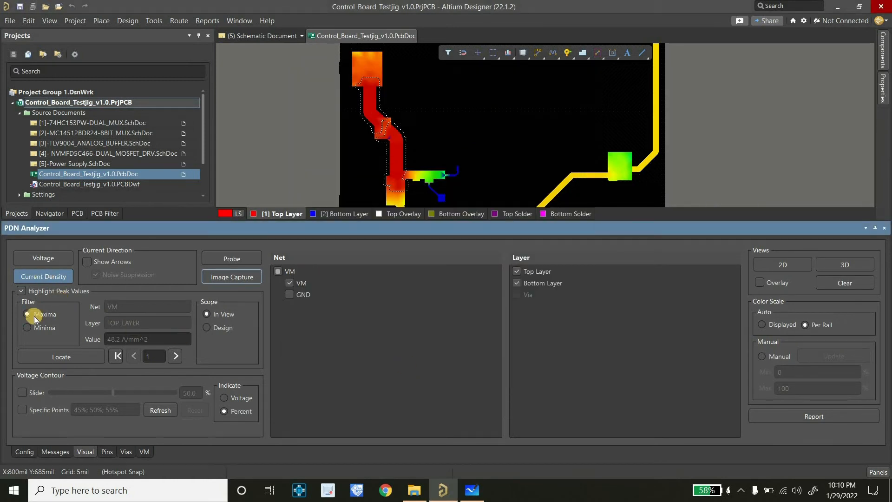
# Check the VM net's current density minima, and inspect the maxima and minima of the +5V net's voltage plot.
pyautogui.click(24, 325)
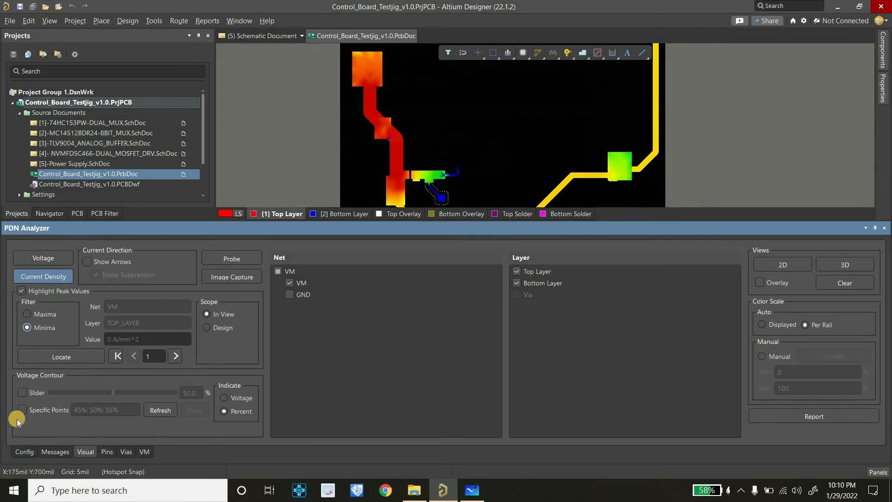
pyautogui.click(25, 451)
pyautogui.click(55, 300)
pyautogui.click(83, 451)
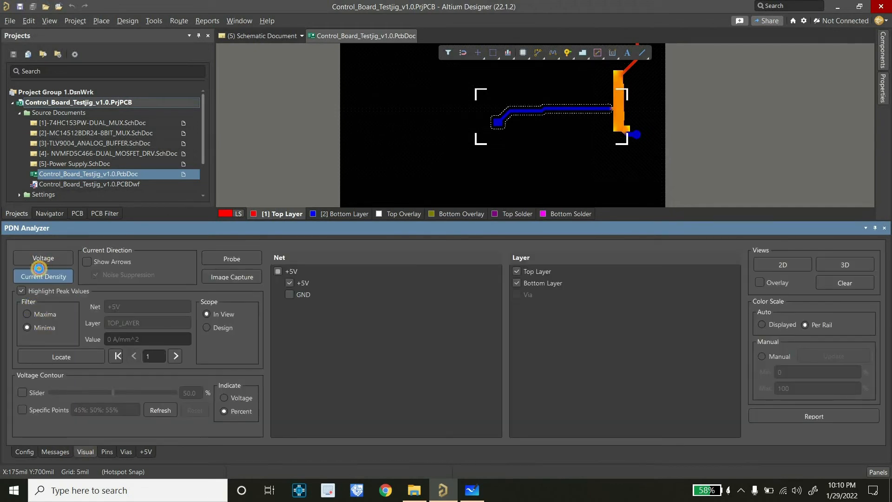
pyautogui.click(39, 265)
pyautogui.click(28, 314)
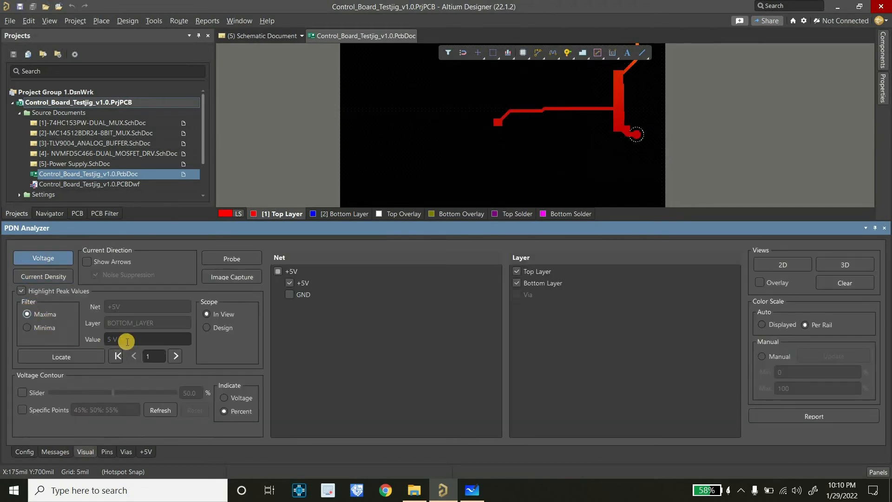
pyautogui.click(27, 327)
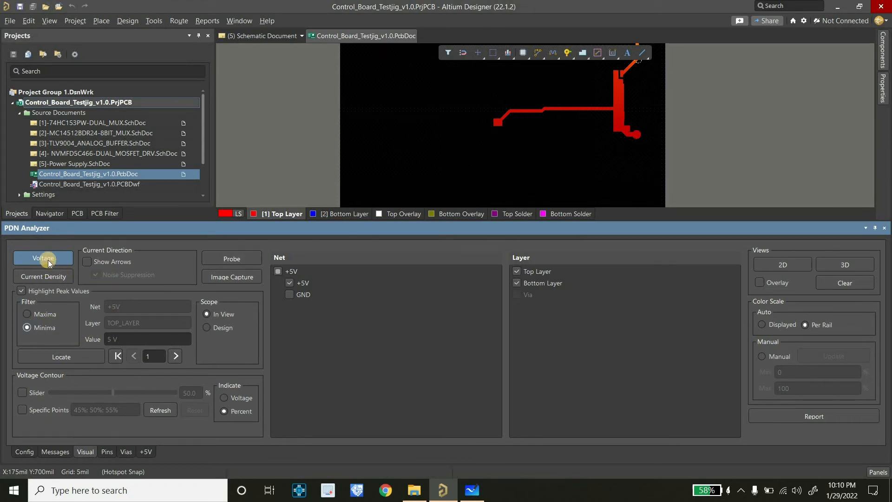
# Show the +5V net's current density plot and check its peaks with the Maxima and Minima filters.
pyautogui.click(47, 276)
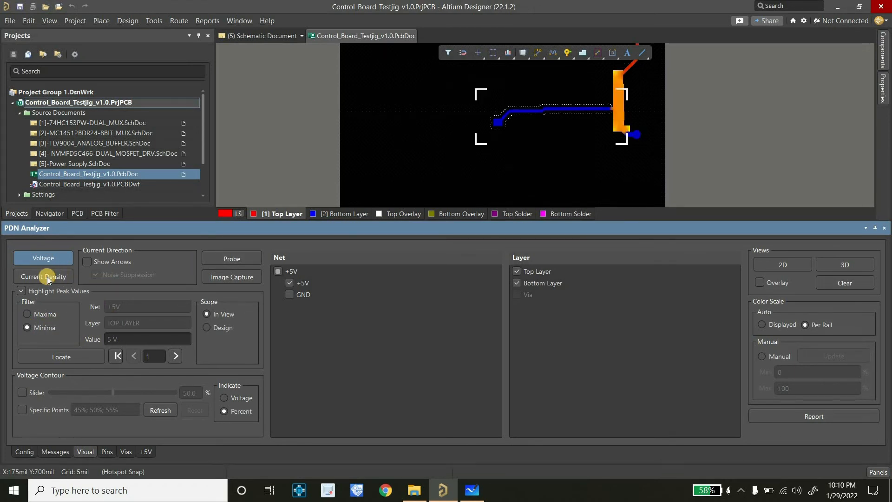
pyautogui.click(26, 314)
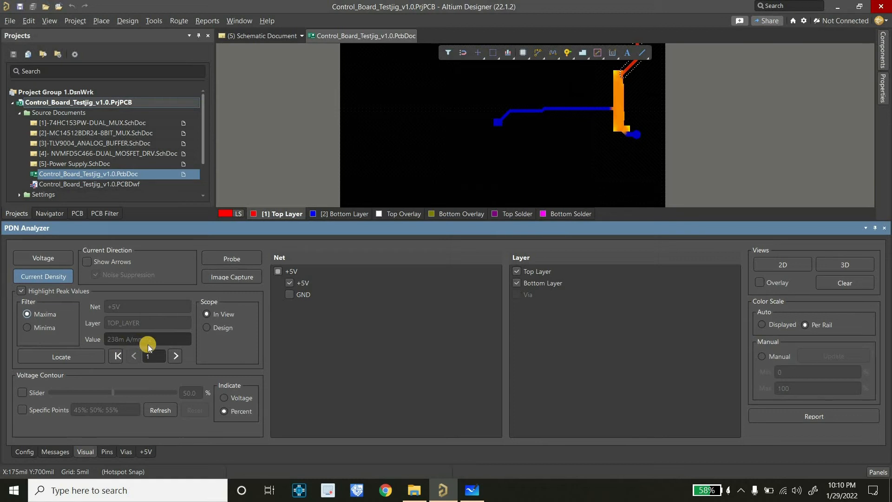
pyautogui.click(28, 327)
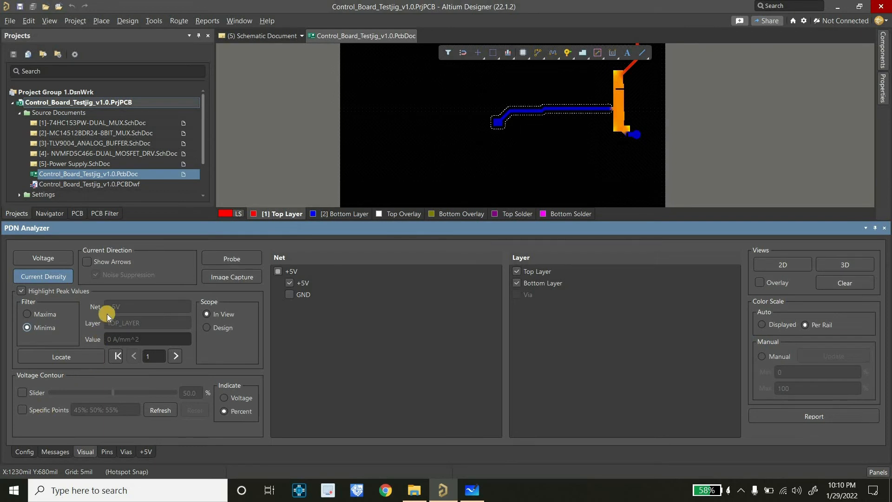
# Display the +3V3 net's voltage plot with the Maxima filter and view its traces on the board.
pyautogui.click(24, 450)
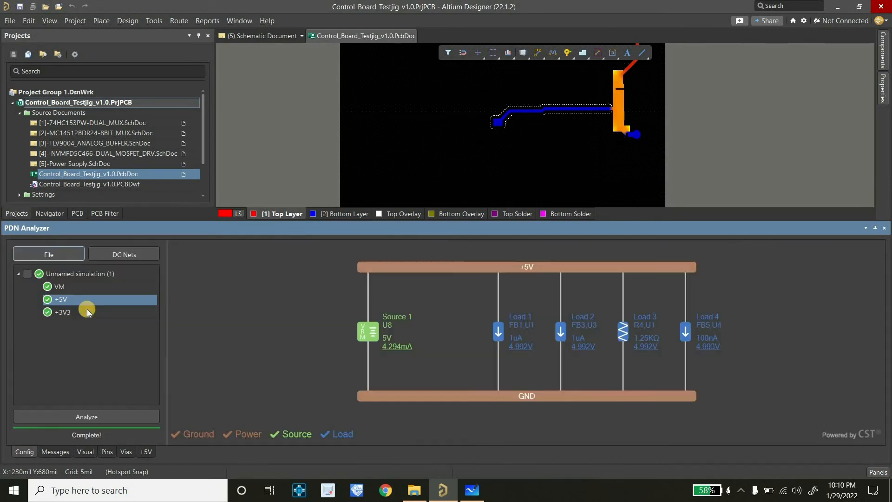
pyautogui.click(59, 312)
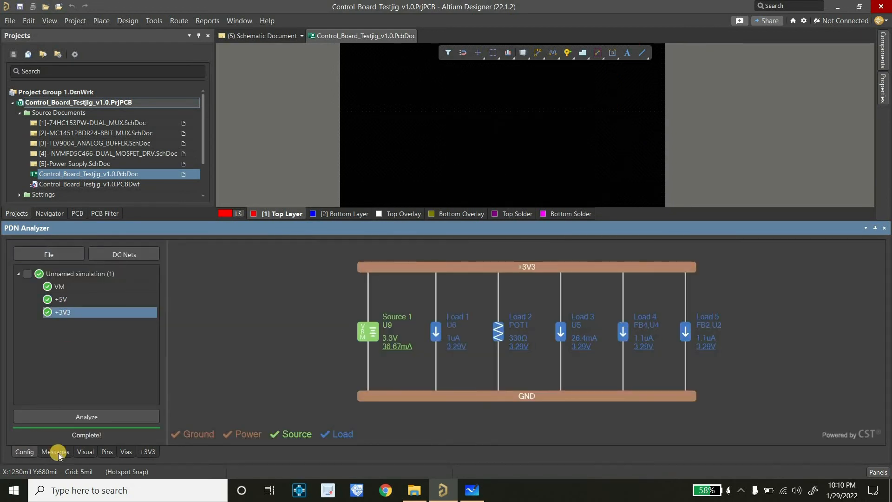
pyautogui.click(83, 452)
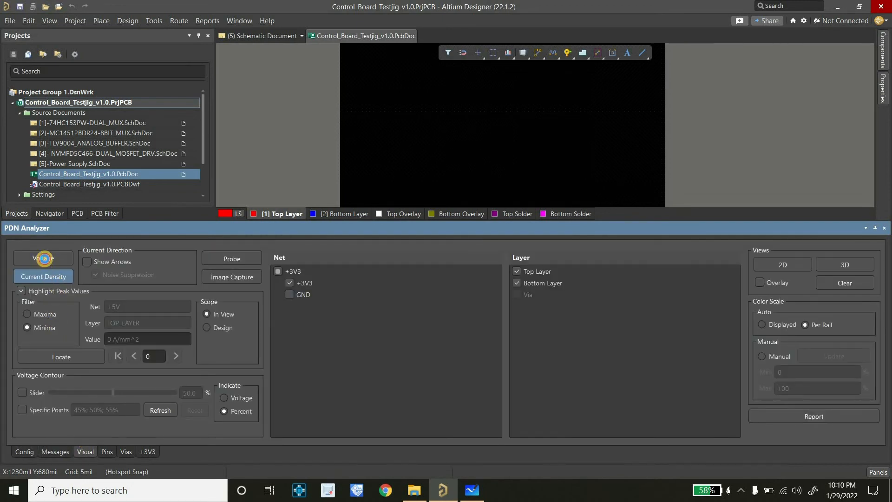
pyautogui.click(33, 323)
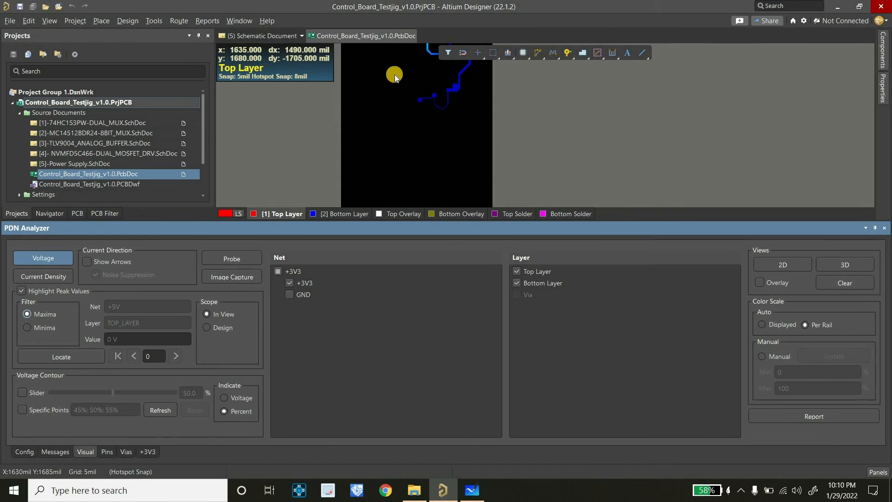
pyautogui.keyDown('ctrl'); pyautogui.scroll(-2, 411, 59); pyautogui.keyUp('ctrl')
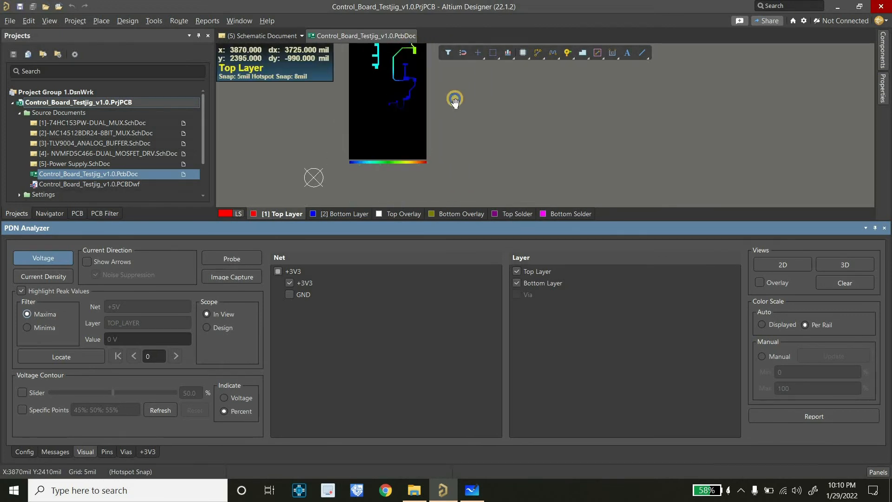
pyautogui.keyDown('ctrl'); pyautogui.scroll(3, 414, 91); pyautogui.keyUp('ctrl')
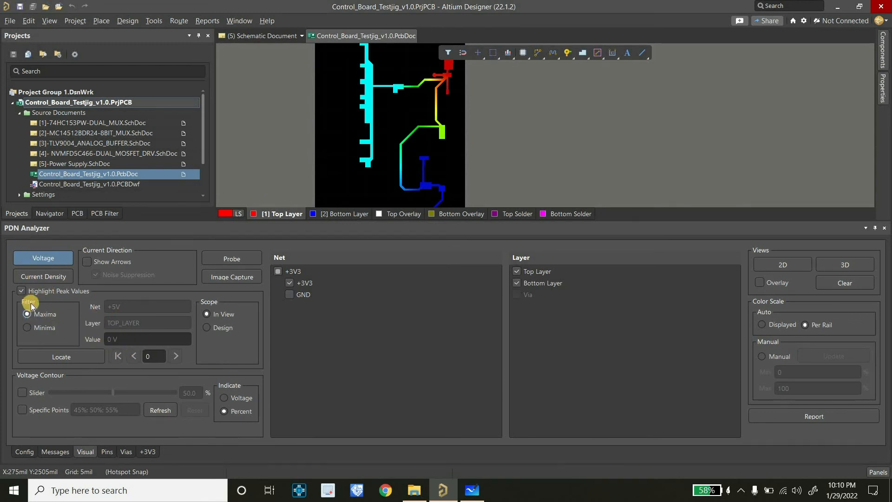
# Inspect the +3V3 net's highest and lowest voltage locations by alternating between the Maxima and Minima filters.
pyautogui.click(34, 326)
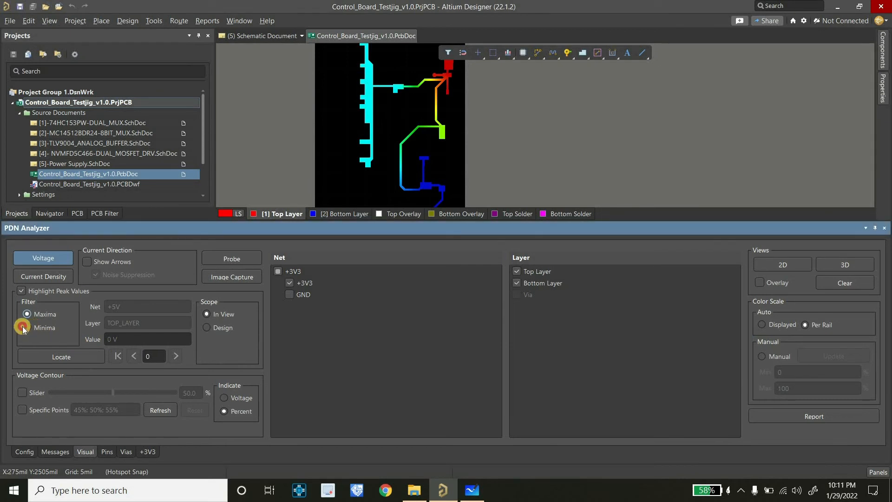
pyautogui.click(26, 313)
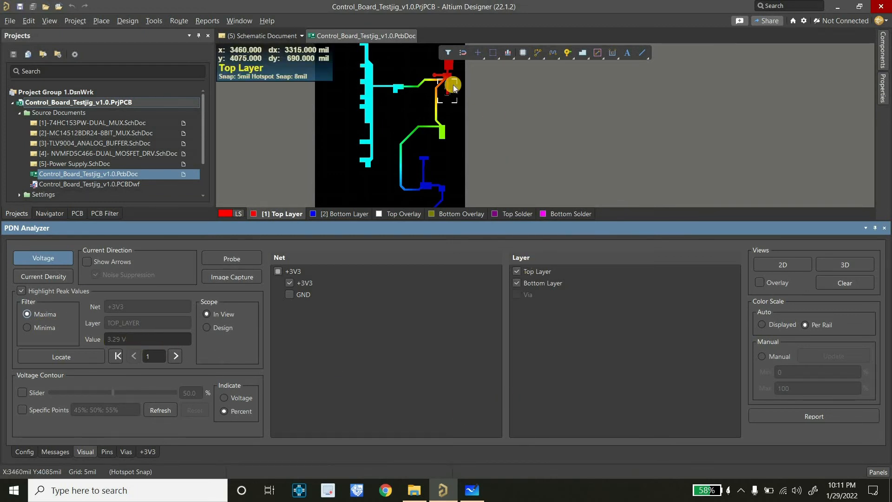
pyautogui.keyDown('ctrl'); pyautogui.scroll(6, 447, 88); pyautogui.keyUp('ctrl')
pyautogui.keyDown('ctrl'); pyautogui.scroll(1, 439, 96); pyautogui.keyUp('ctrl')
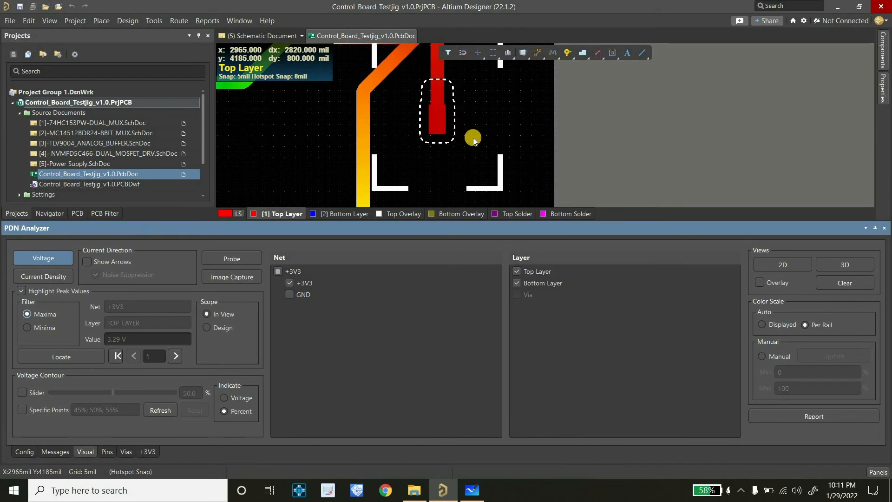
pyautogui.click(28, 328)
pyautogui.keyDown('ctrl'); pyautogui.scroll(-3, 484, 183); pyautogui.keyUp('ctrl')
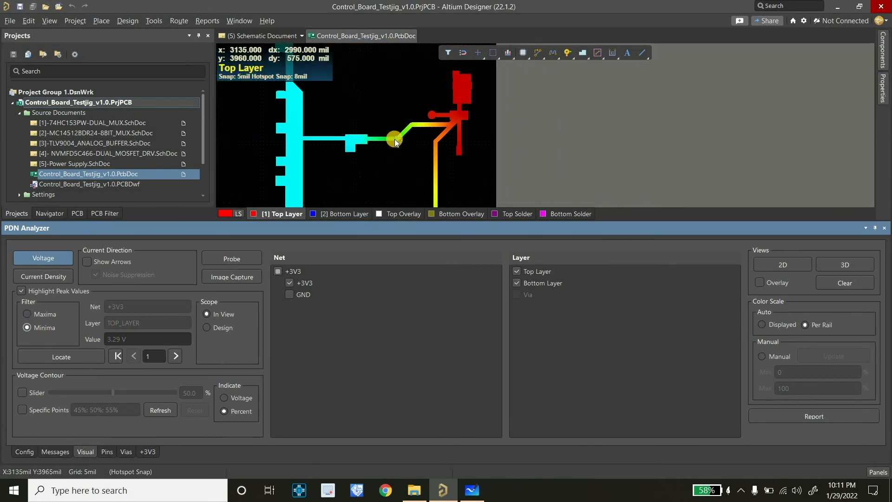
pyautogui.click(26, 328)
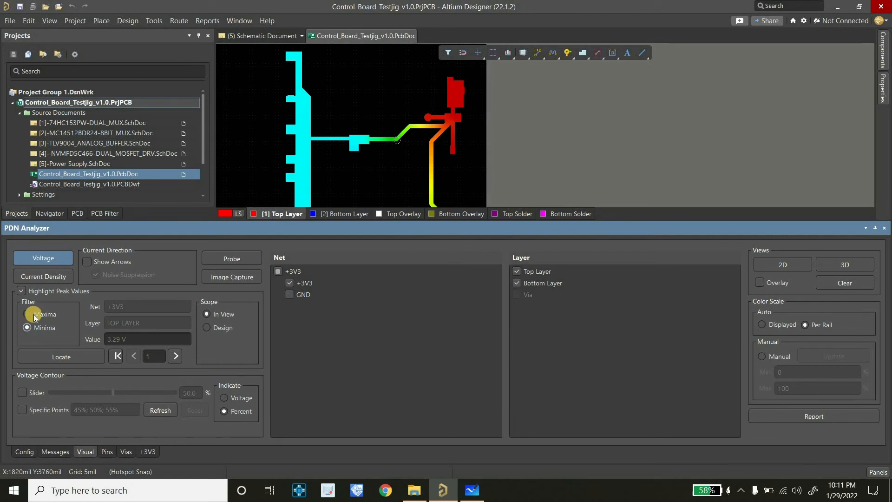
# Display the VM network's voltage plot with the GND net included and view the whole board.
pyautogui.click(25, 452)
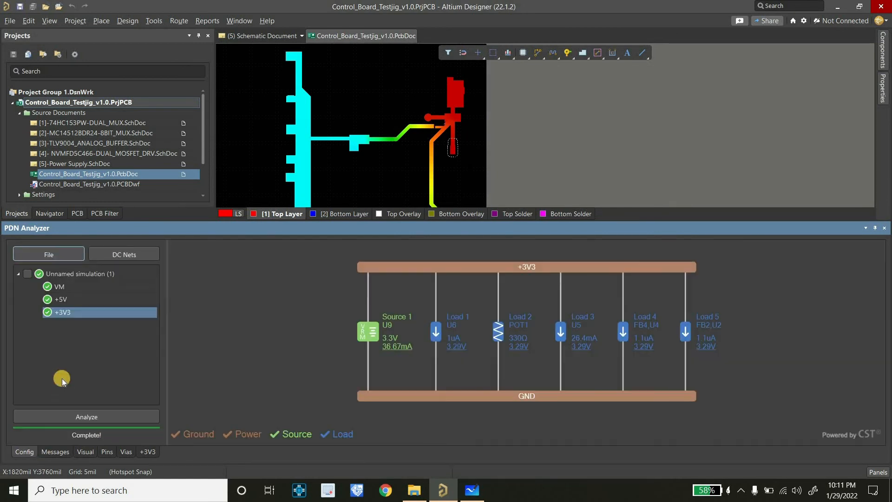
pyautogui.click(61, 287)
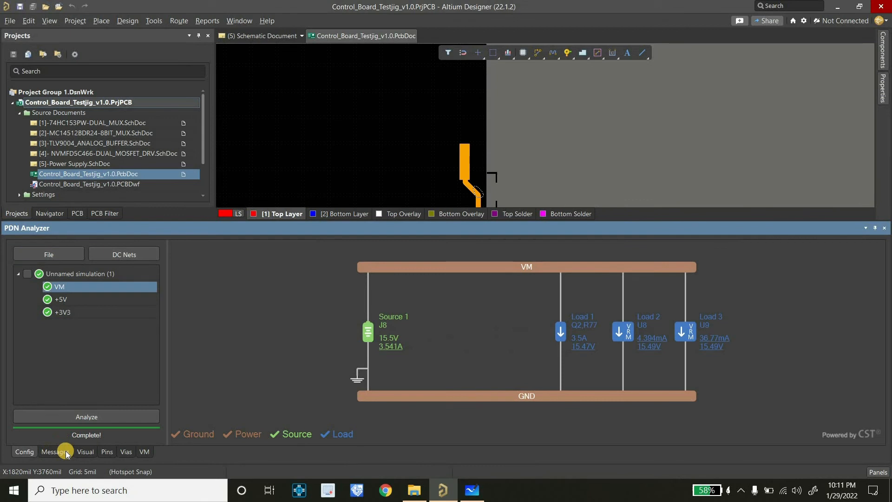
pyautogui.click(86, 452)
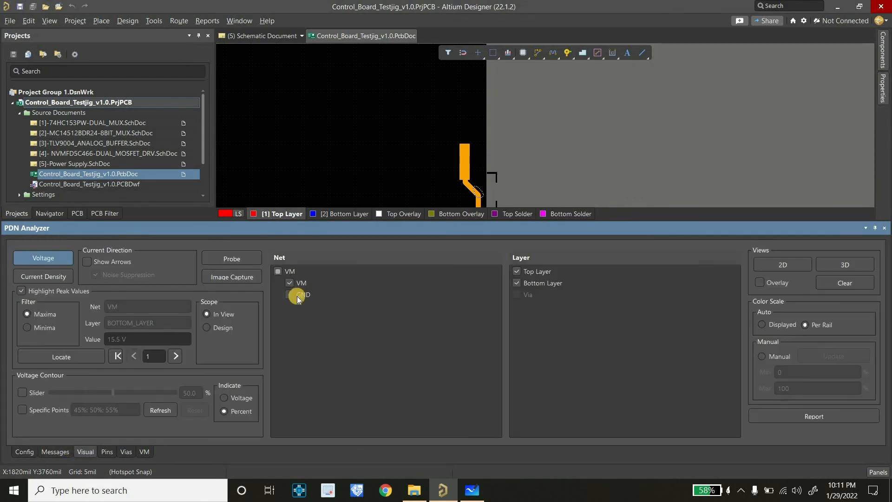
pyautogui.click(289, 294)
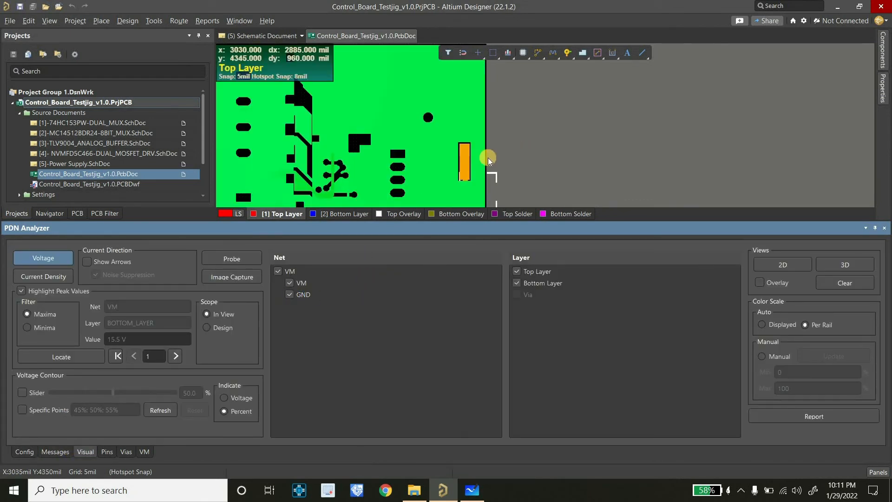
pyautogui.keyDown('ctrl'); pyautogui.scroll(-3, 398, 107); pyautogui.keyUp('ctrl')
pyautogui.keyDown('ctrl'); pyautogui.scroll(-3, 431, 178); pyautogui.keyUp('ctrl')
pyautogui.moveTo(472, 193); pyautogui.dragTo(464, 141, button='right')
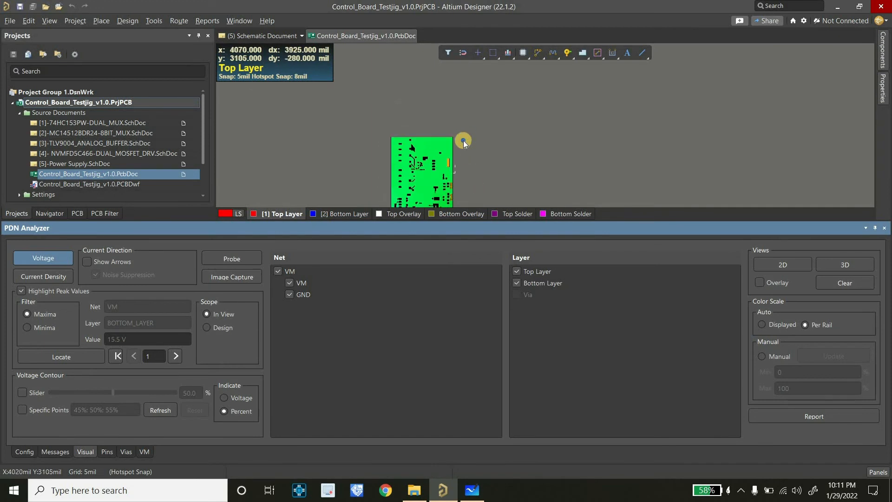
# Limit the VM network's voltage plot to the GND net and inspect its maximum voltage location and value.
pyautogui.keyDown('ctrl'); pyautogui.scroll(2, 453, 183); pyautogui.keyUp('ctrl')
pyautogui.moveTo(471, 195); pyautogui.dragTo(485, 96, button='right')
pyautogui.moveTo(420, 204); pyautogui.dragTo(394, 143, button='right')
pyautogui.keyDown('ctrl'); pyautogui.scroll(6, 369, 148); pyautogui.keyUp('ctrl')
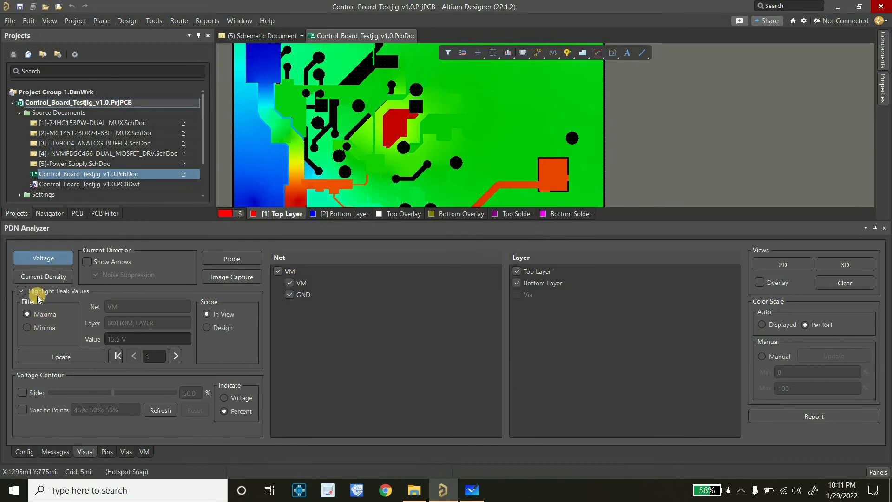
pyautogui.click(289, 282)
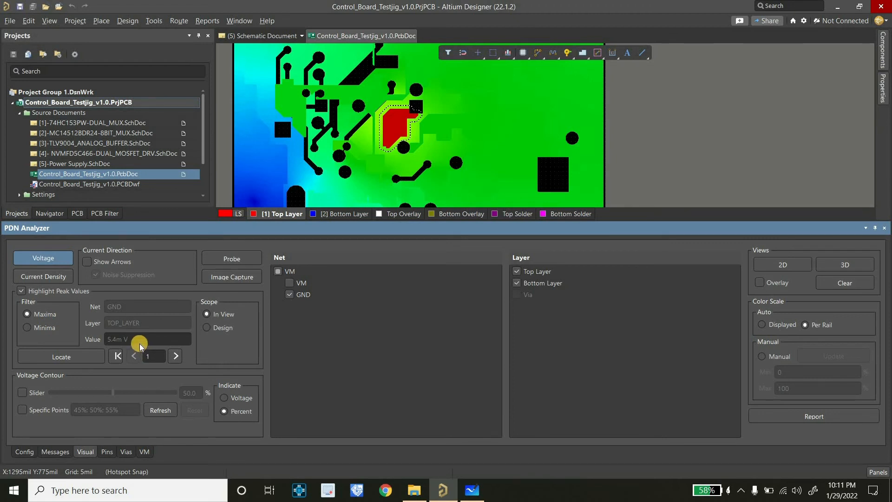
pyautogui.moveTo(106, 339); pyautogui.dragTo(139, 340)
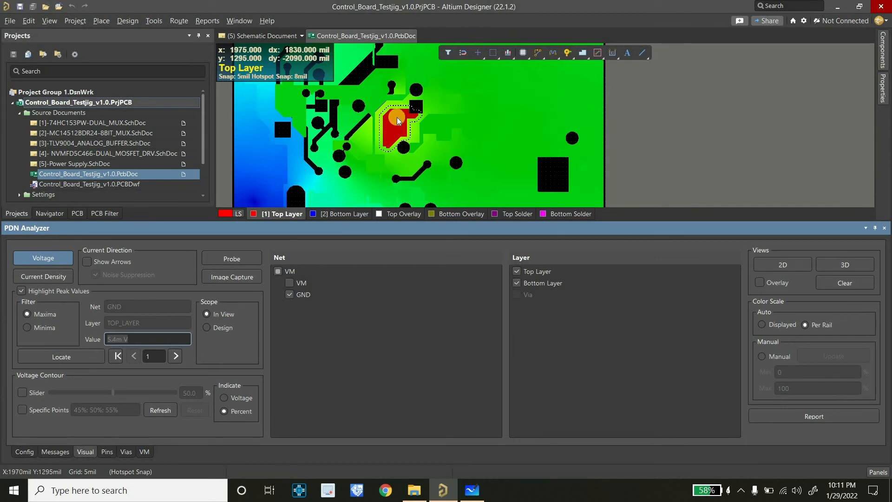
# Capture an image of the GND voltage plot and caption it "Screenshot 002_gnd_5.4mV".
pyautogui.click(236, 279)
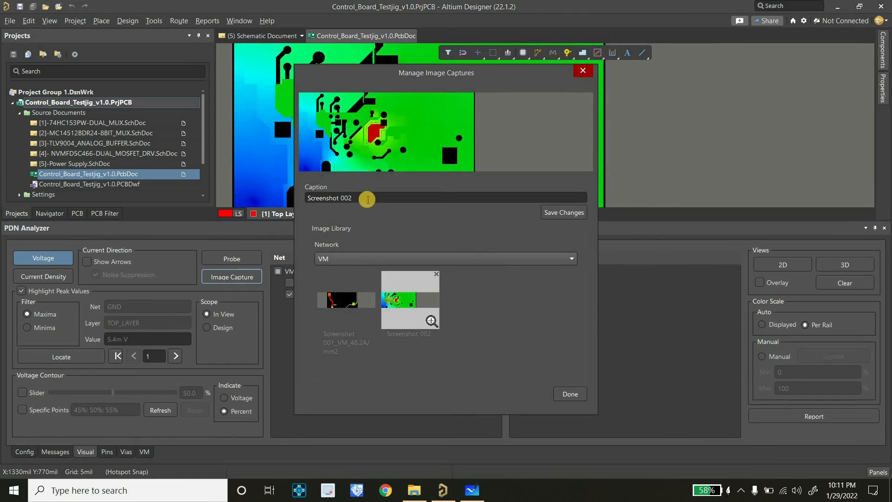
pyautogui.click(370, 198)
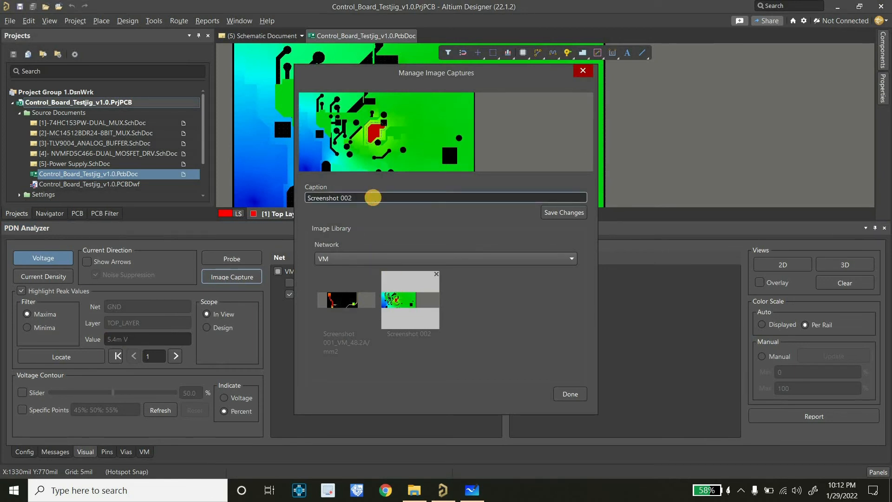
pyautogui.write('_gnd_5.4mV')
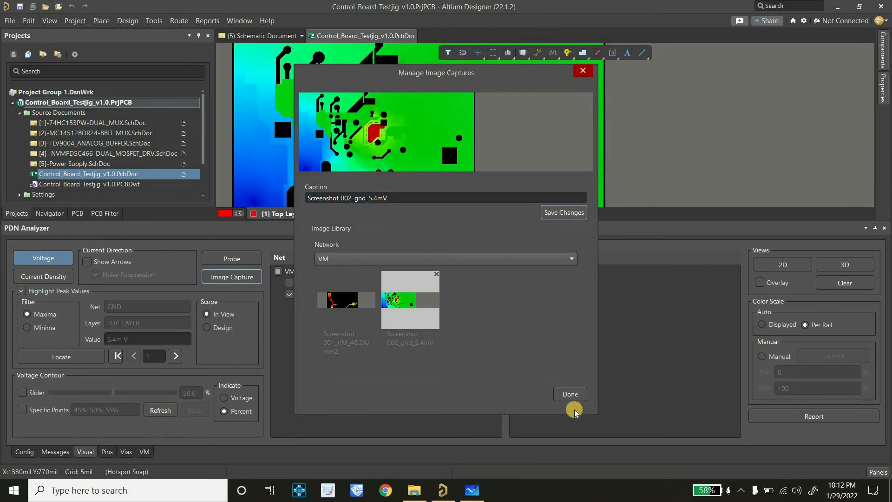
pyautogui.click(549, 389)
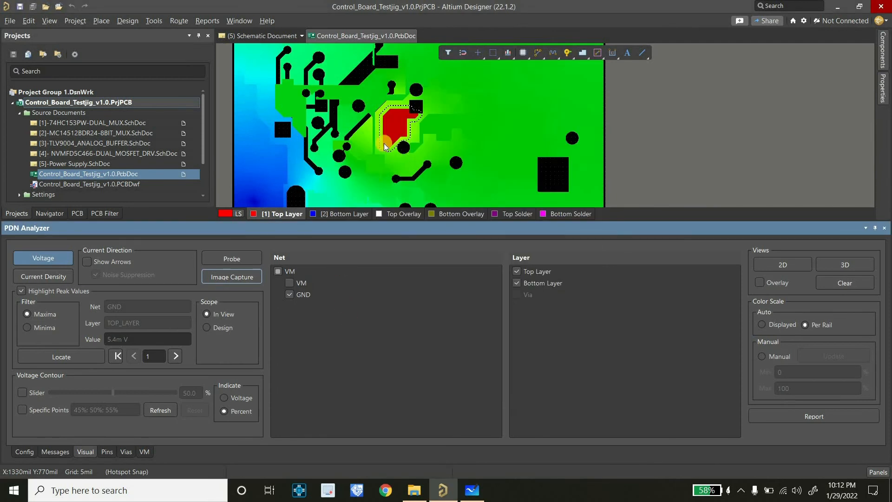
pyautogui.hotkey('shift', 'h')
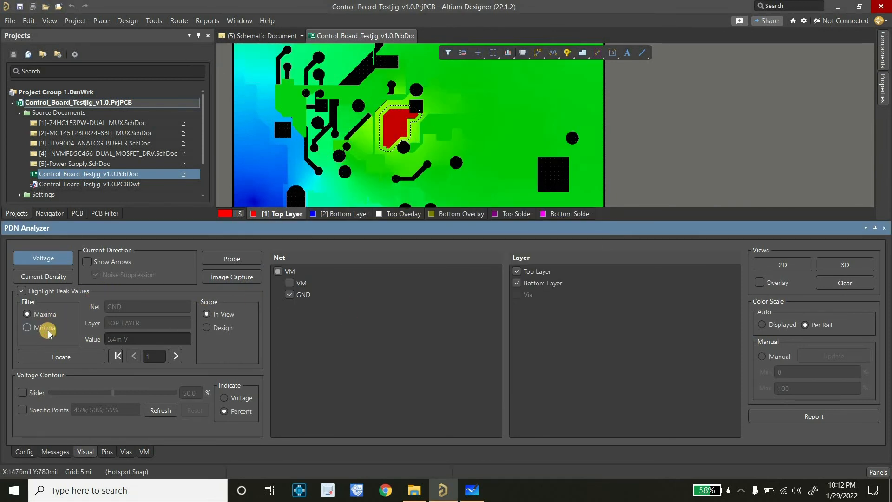
# Switch to the +5V network and display the voltage plot of its GND net only, with the Maxima peaks highlighted.
pyautogui.click(24, 451)
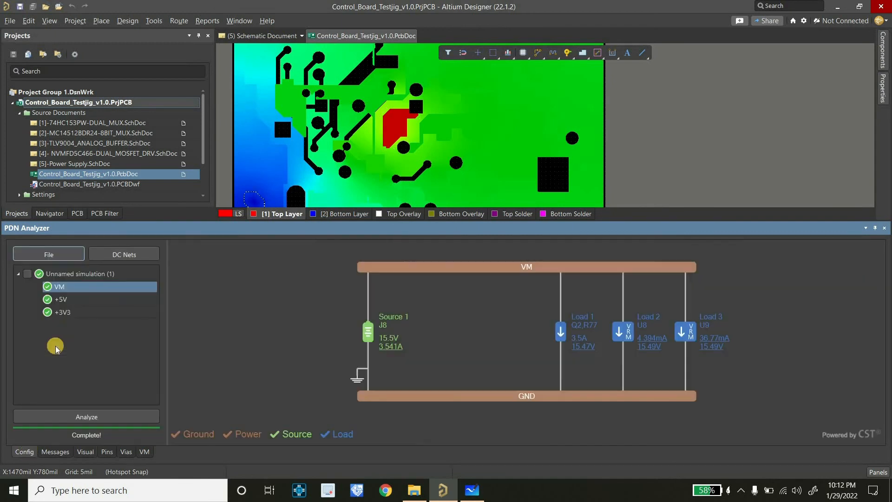
pyautogui.click(52, 299)
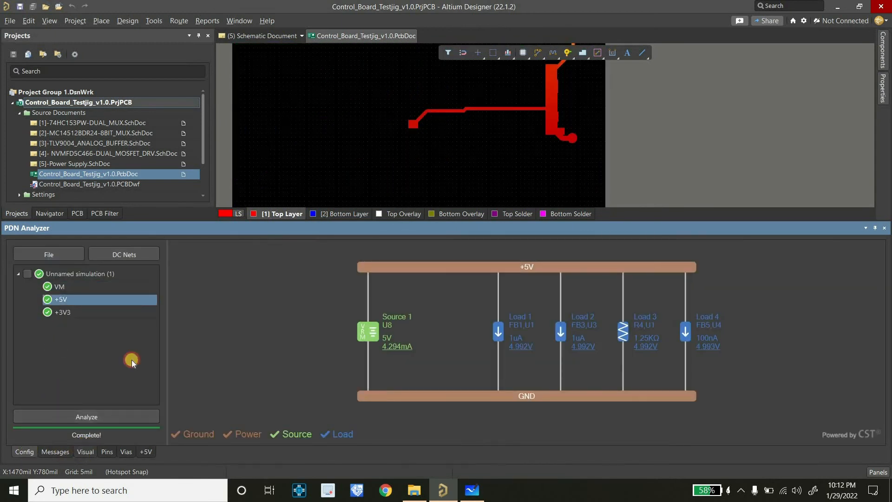
pyautogui.click(290, 292)
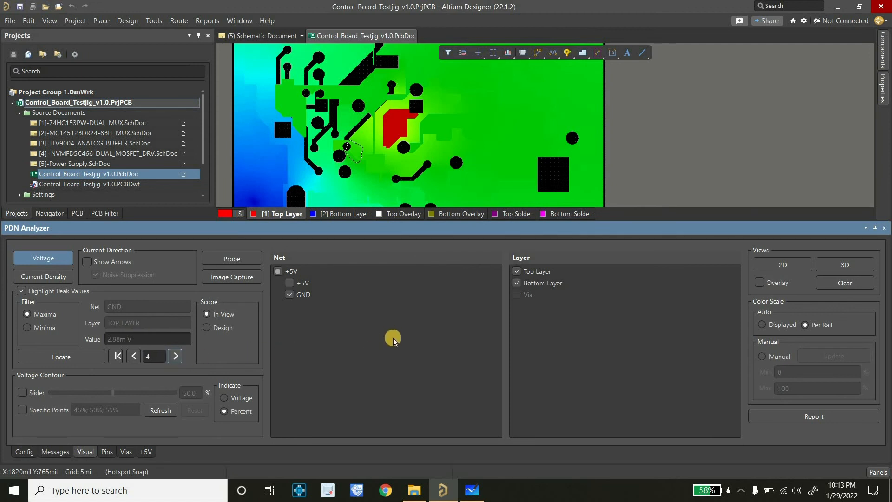
# Generate the HTML report of the PDN analysis and bring up Report.html in the browser.
pyautogui.click(811, 416)
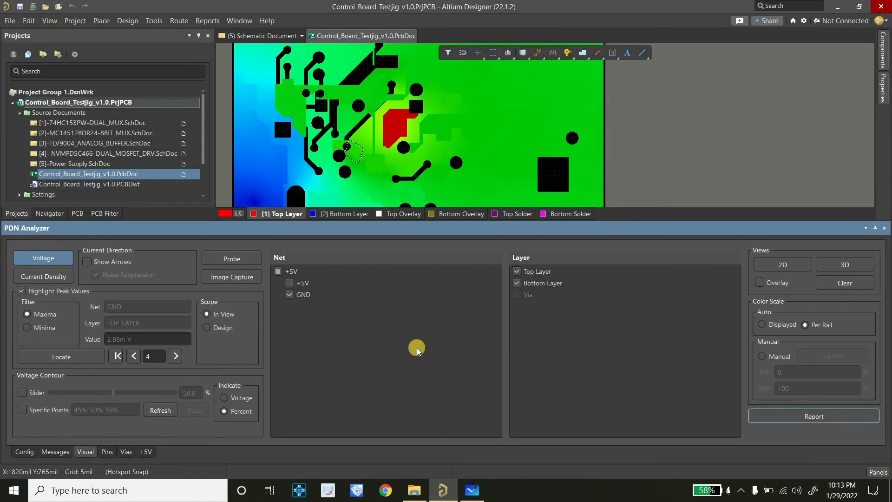
pyautogui.click(543, 320)
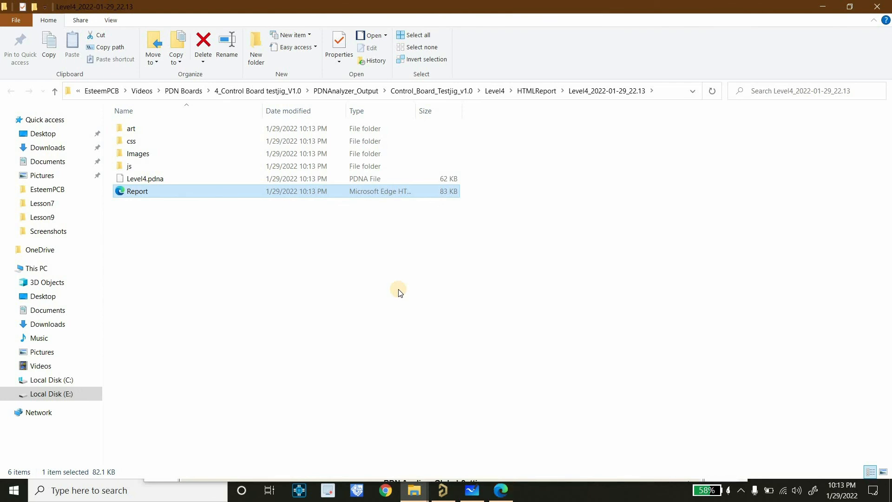
pyautogui.click(708, 31)
# Review the report's Design Stackup, Artwork by Layer and PDN Analyzer Global Settings sections.
pyautogui.scroll(-5, 423, 209)
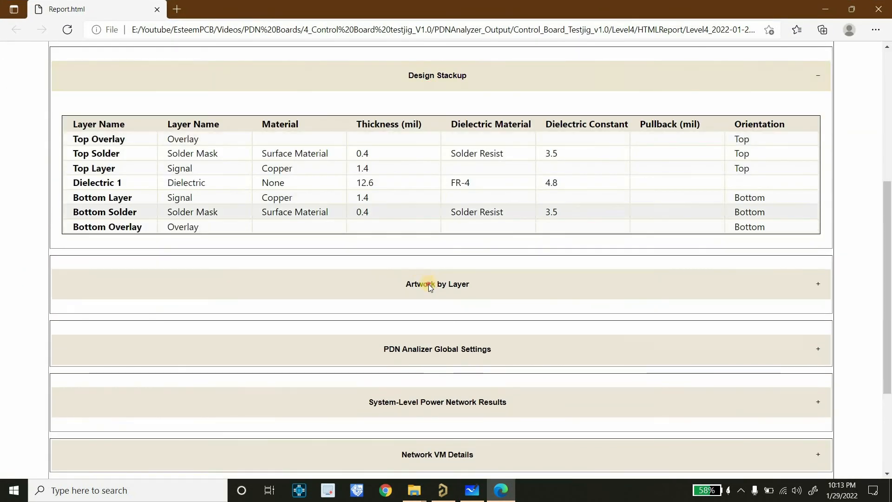
pyautogui.click(484, 282)
pyautogui.scroll(-10, 472, 219)
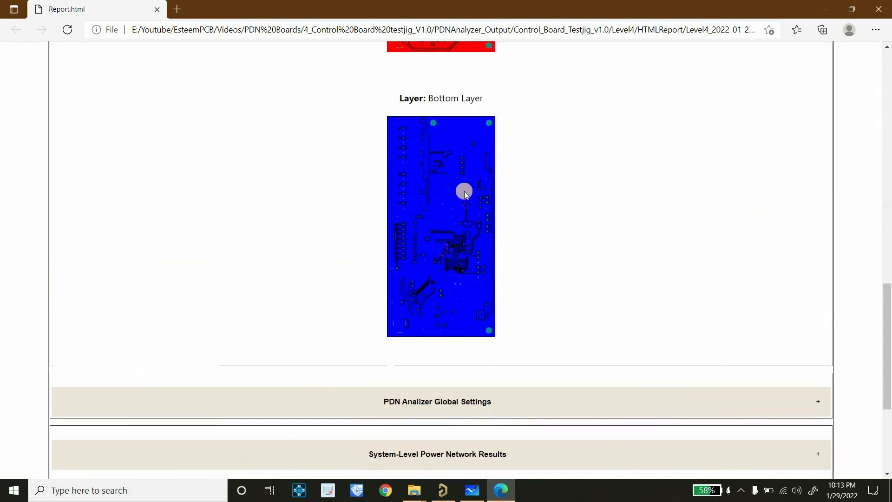
pyautogui.scroll(-4, 464, 191)
pyautogui.click(470, 197)
pyautogui.scroll(-4, 475, 223)
pyautogui.scroll(4, 463, 265)
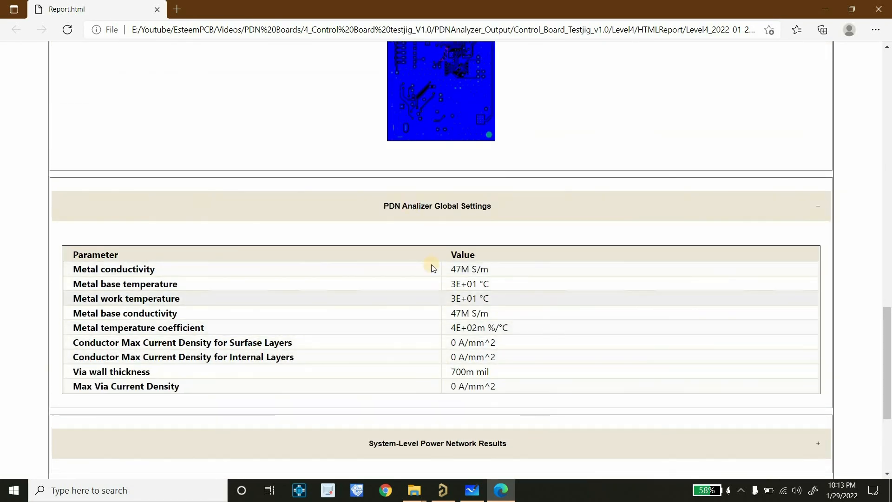
# Expand the System-Level Power Network Results and review the pass/fail status, total power consumption and least margins.
pyautogui.scroll(-4, 390, 228)
pyautogui.click(378, 237)
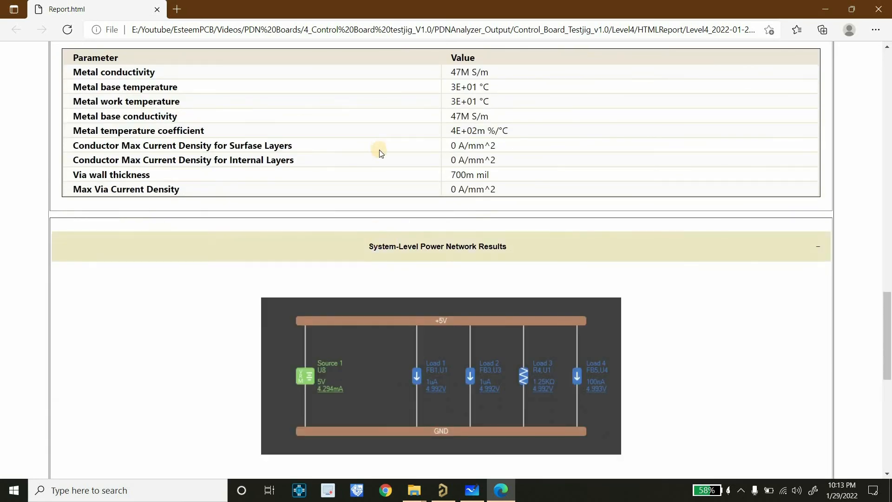
pyautogui.scroll(-10, 386, 156)
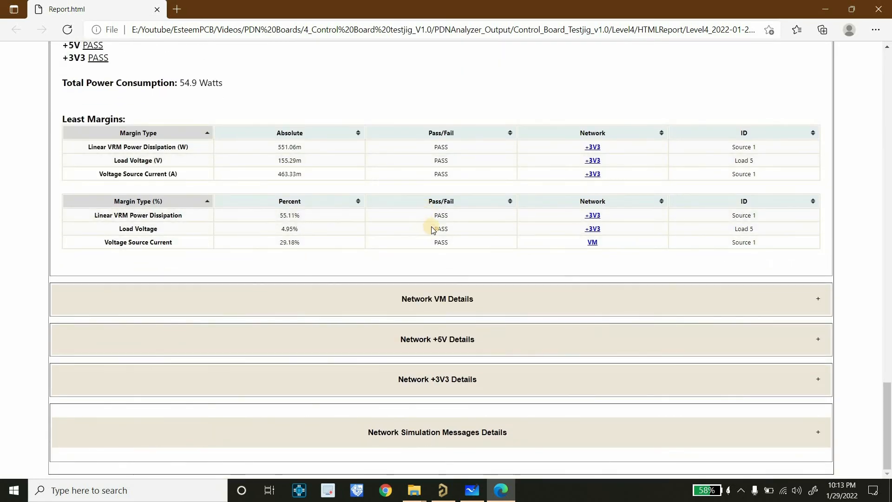
pyautogui.scroll(14, 433, 229)
pyautogui.scroll(-10, 478, 193)
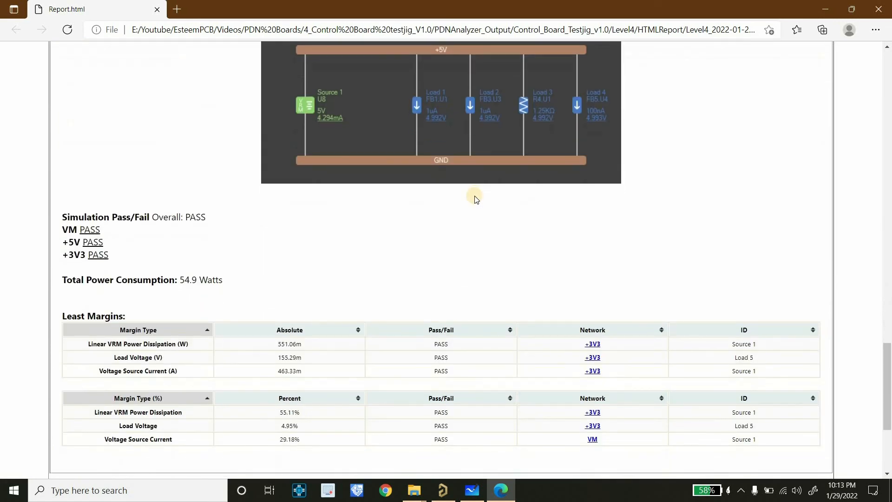
pyautogui.scroll(5, 456, 196)
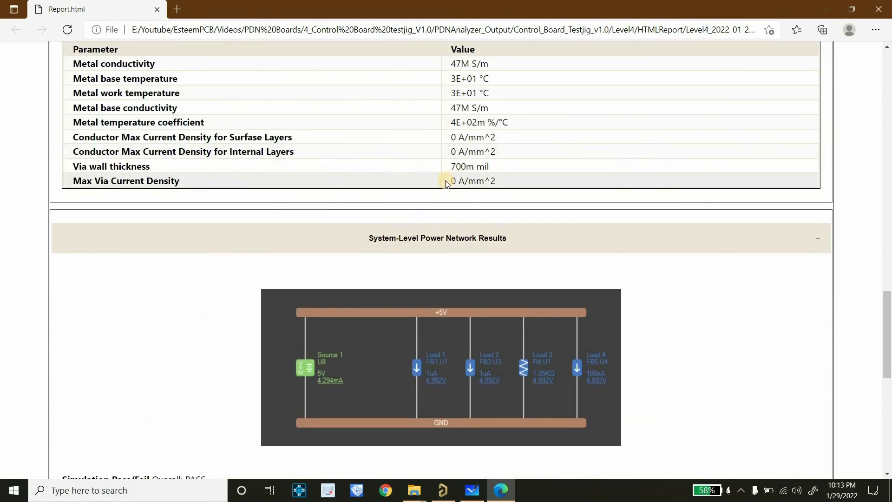
pyautogui.scroll(-7, 445, 182)
pyautogui.scroll(-2, 446, 184)
# Expand Network VM Details and read through its source and load tables down to the captured figures.
pyautogui.click(468, 287)
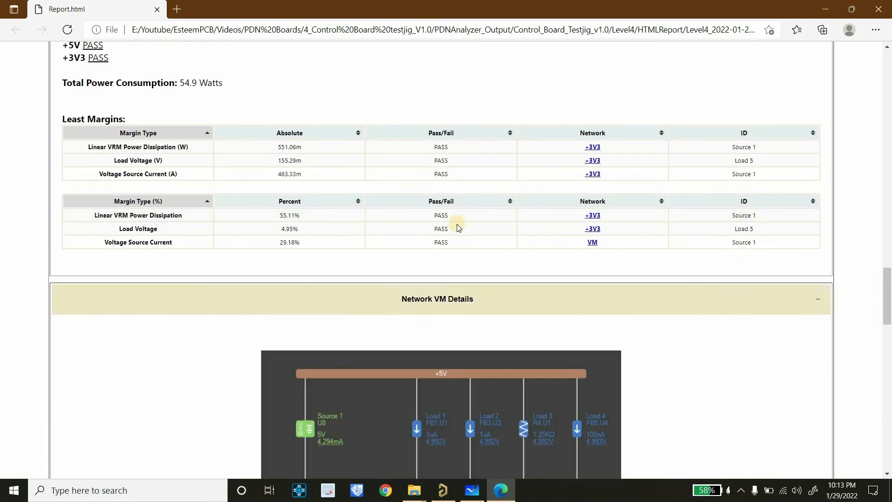
pyautogui.scroll(-12, 459, 231)
pyautogui.scroll(11, 460, 227)
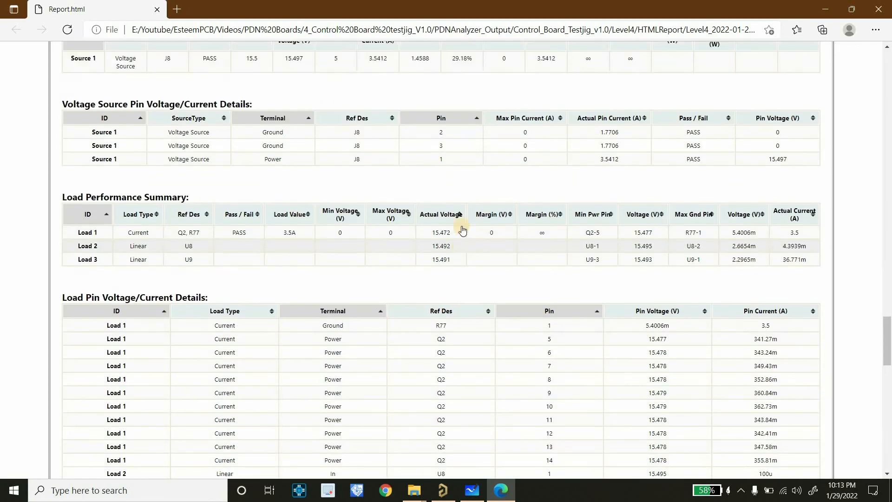
pyautogui.scroll(-11, 456, 191)
pyautogui.scroll(-20, 456, 193)
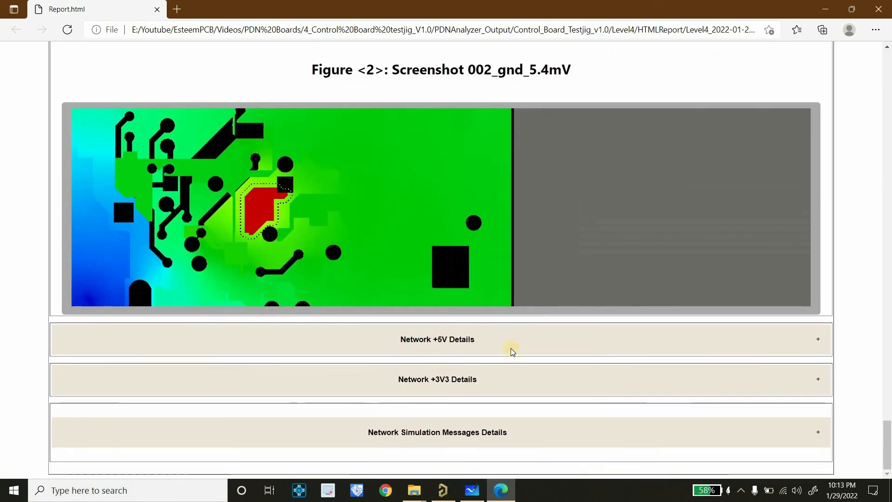
# Expand Network +5V Details and read through its load pin and component definition tables.
pyautogui.click(512, 349)
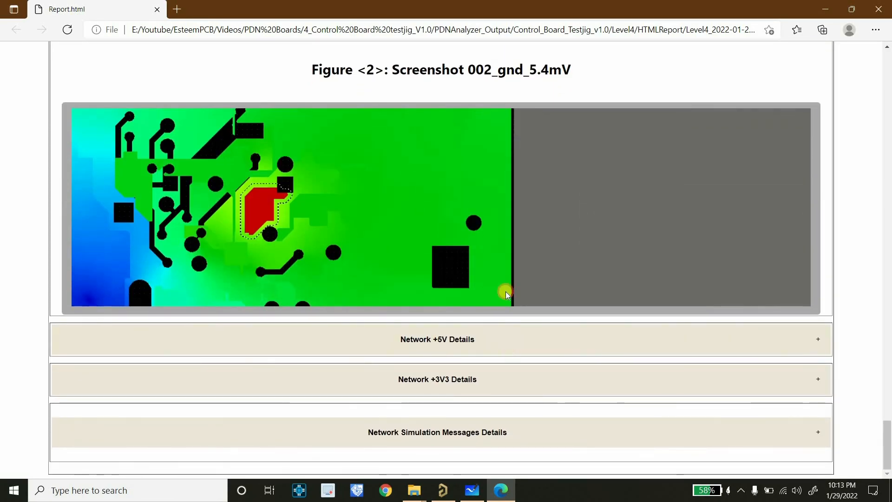
pyautogui.scroll(-14, 448, 165)
pyautogui.scroll(-8, 446, 155)
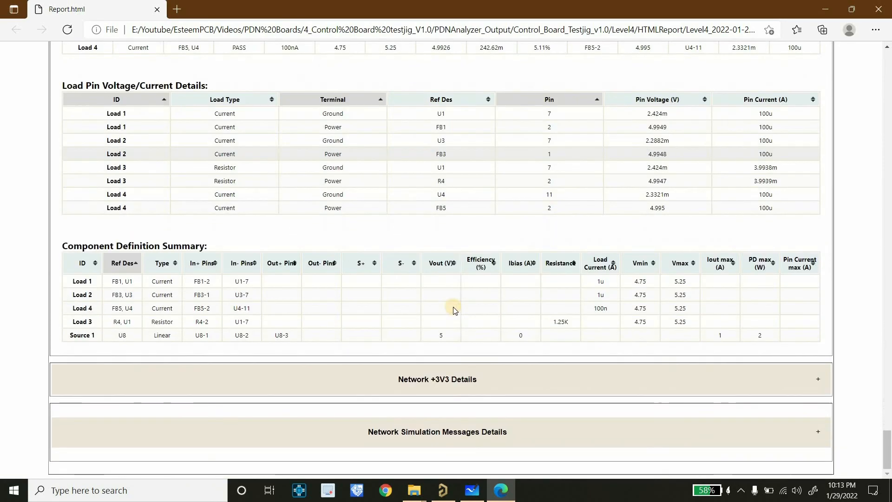
# Expand Network +3V3 Details and Network Simulation Messages Details and read their tables.
pyautogui.click(453, 376)
pyautogui.scroll(-7, 448, 158)
pyautogui.scroll(-14, 440, 160)
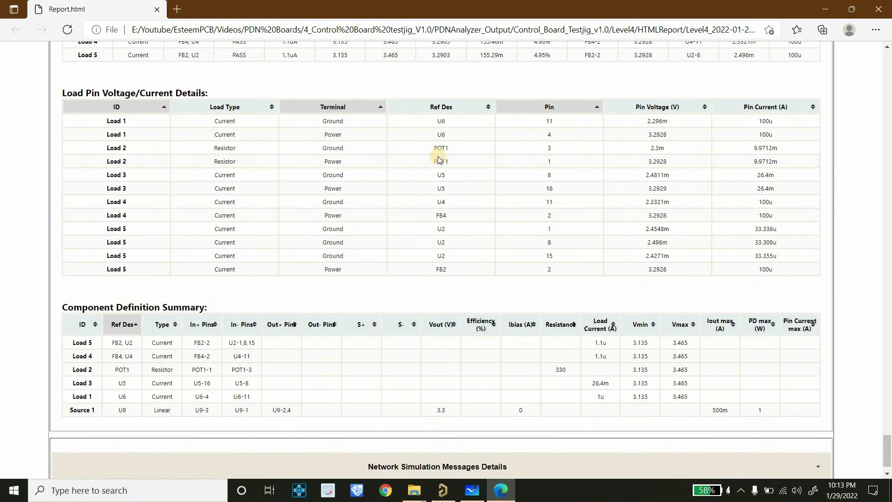
pyautogui.click(498, 443)
pyautogui.scroll(-3, 464, 258)
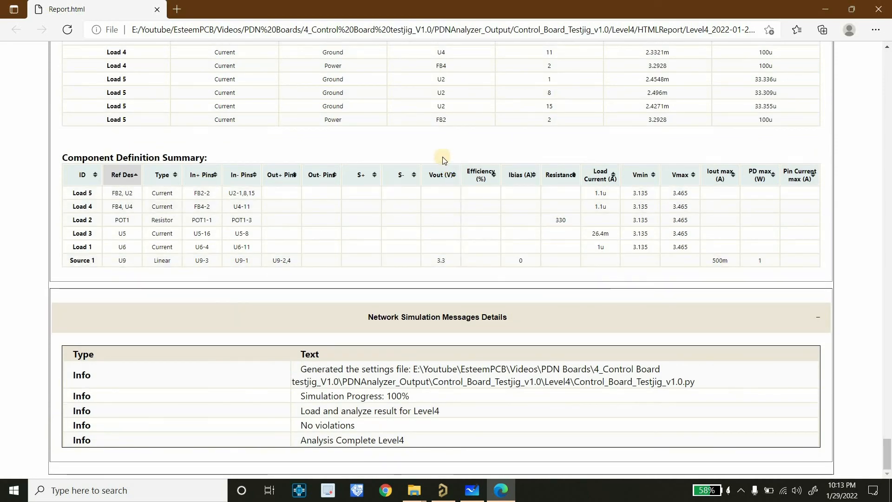
# Go back to the VM network's captured current density and GND voltage figures in the report and examine them.
pyautogui.scroll(20, 443, 157)
pyautogui.scroll(20, 446, 176)
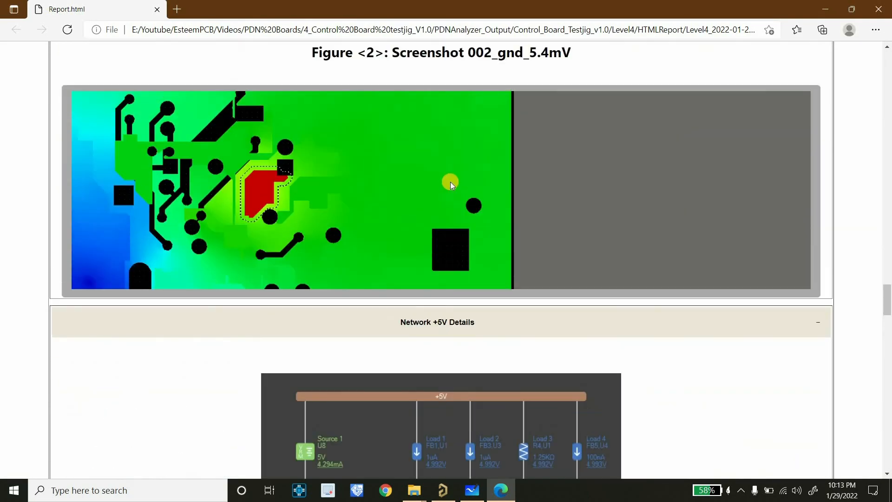
pyautogui.scroll(-8, 447, 294)
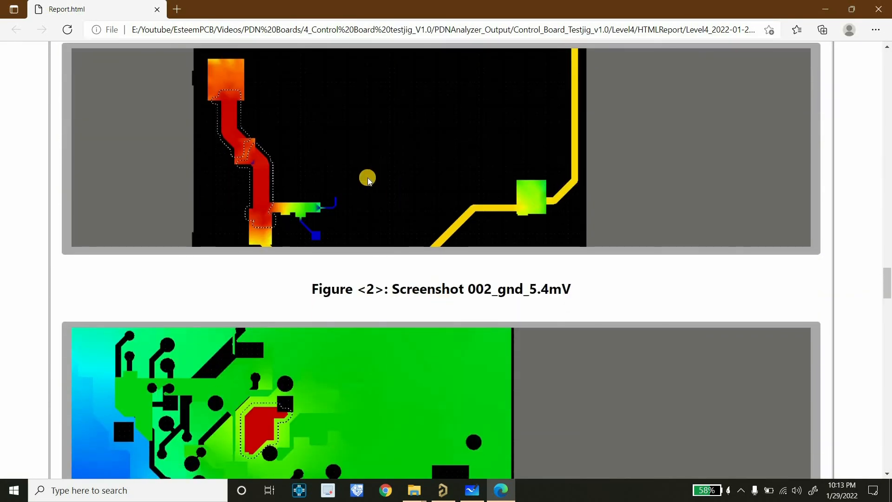
pyautogui.scroll(-2, 360, 173)
pyautogui.scroll(2, 361, 173)
pyautogui.scroll(-6, 305, 252)
pyautogui.scroll(7, 249, 203)
# Re-examine the report's +3V3 and VM network tables for least margins, source performance and load pin voltages and currents.
pyautogui.scroll(-15, 437, 187)
pyautogui.scroll(8, 420, 163)
pyautogui.scroll(-10, 411, 161)
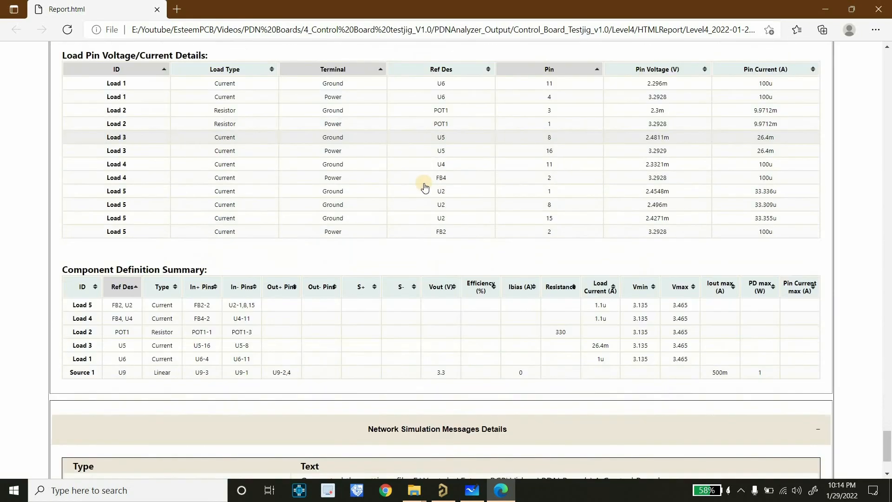
pyautogui.scroll(-3, 425, 187)
pyautogui.scroll(15, 525, 194)
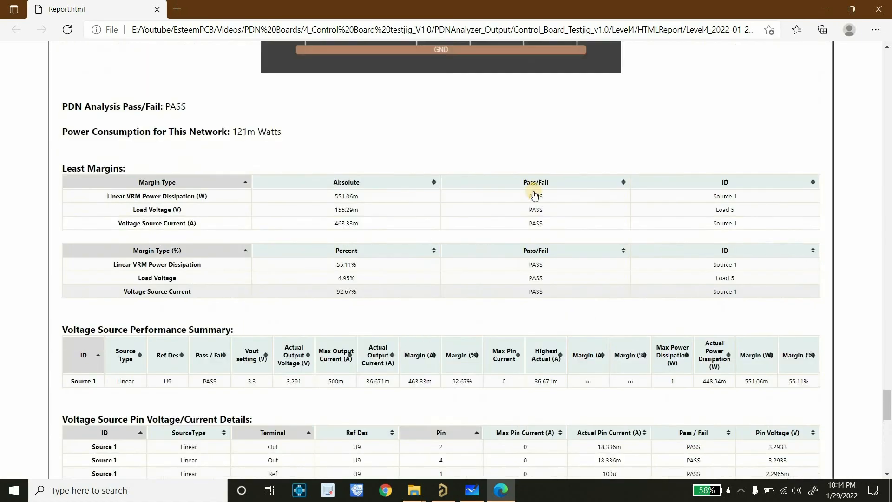
pyautogui.scroll(-10, 534, 195)
pyautogui.scroll(12, 533, 193)
pyautogui.scroll(-10, 470, 193)
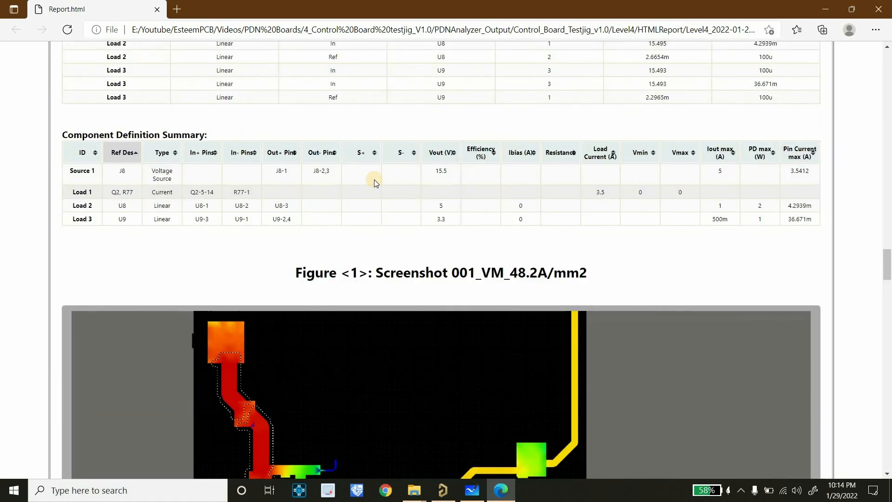
pyautogui.scroll(8, 375, 181)
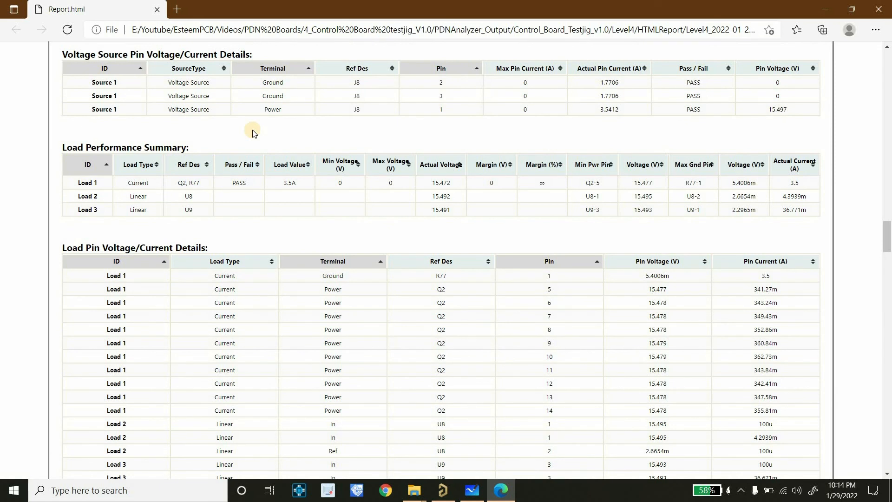